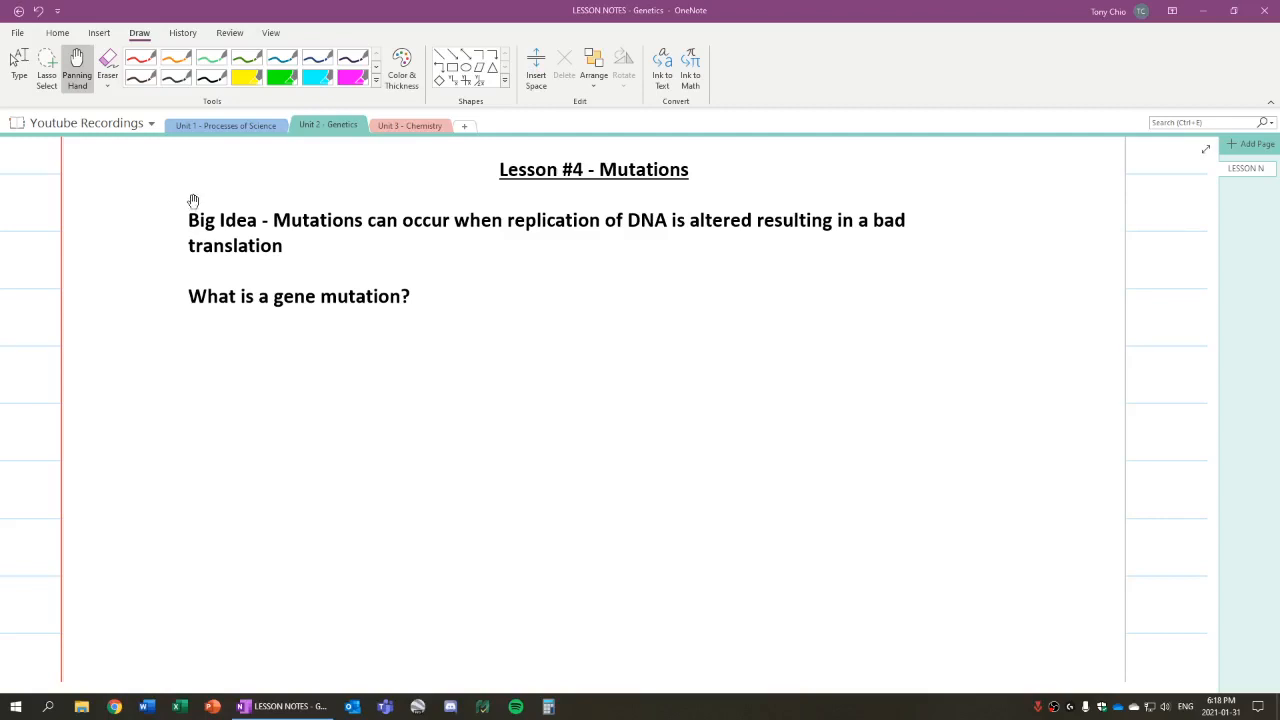
- In red ink, bullet and handwrite 'A random change in the nucleotide' under the gene mutation question
click(148, 62)
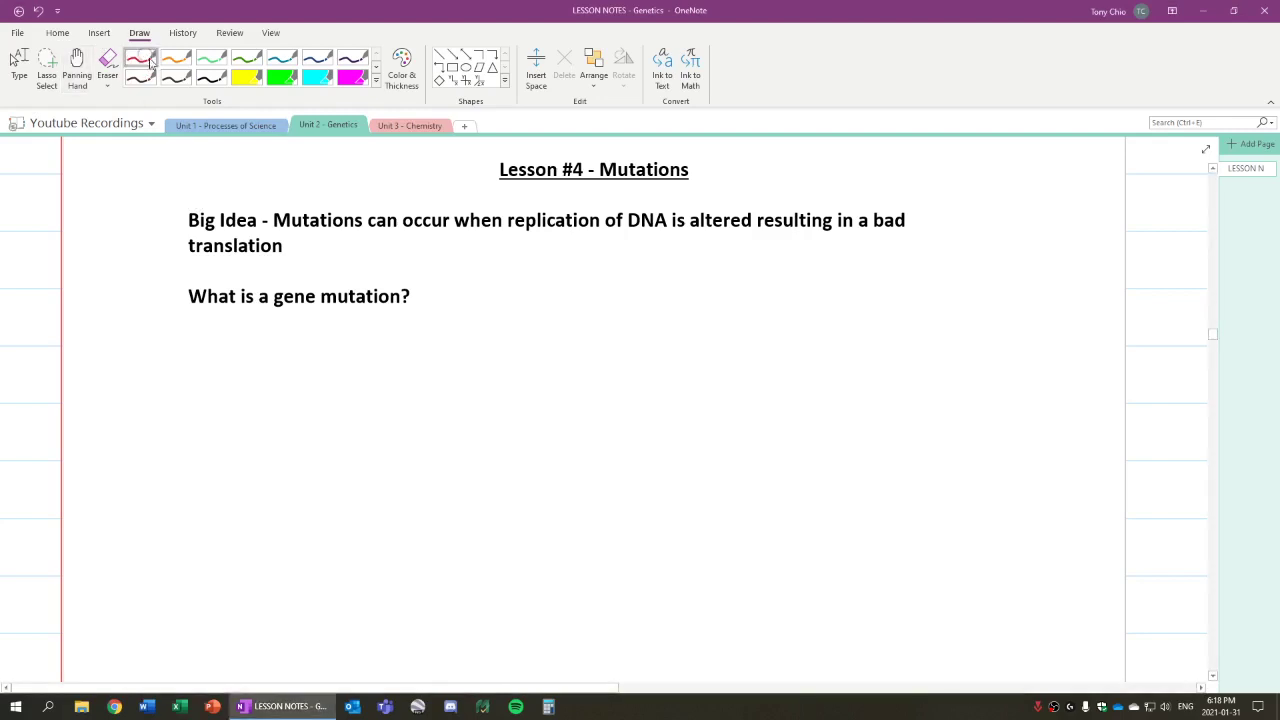
click(144, 337)
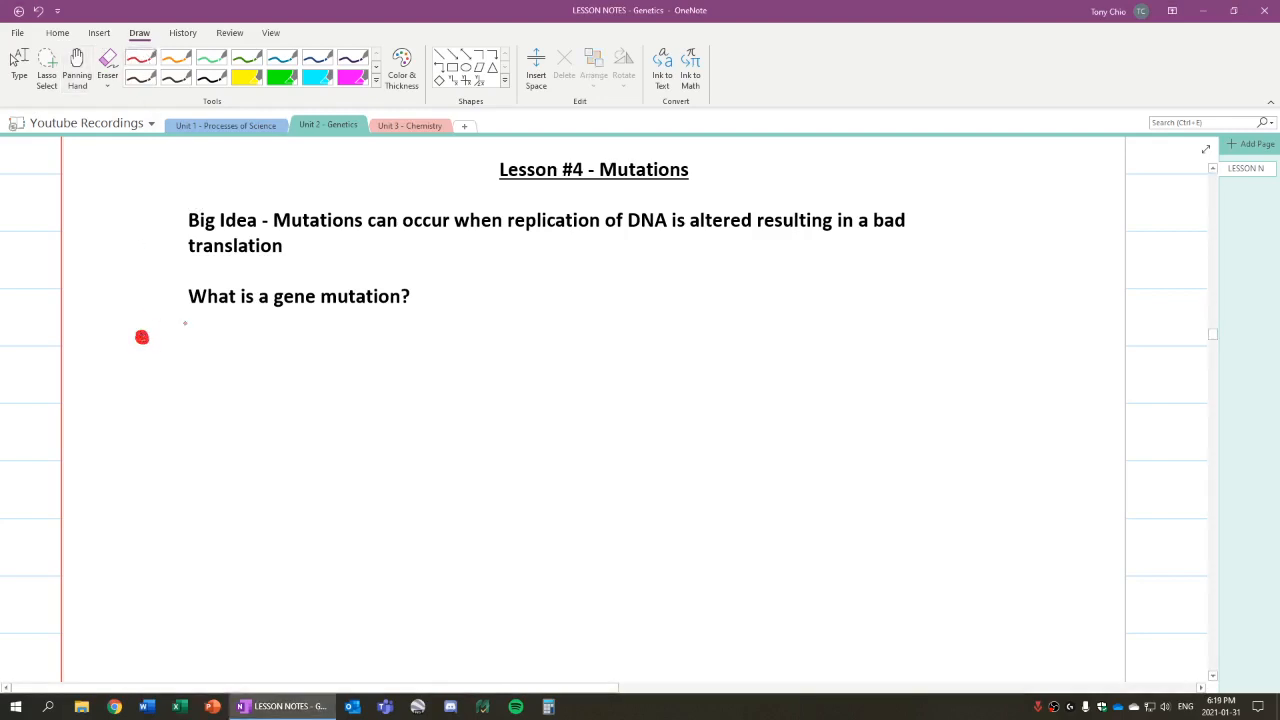
mouse_move(170, 370)
mouse_down()
mouse_move(192, 370)
mouse_move(196, 352)
mouse_move(258, 370)
mouse_up()
drag(256, 345, 318, 370)
mouse_move(320, 322)
mouse_down()
mouse_move(340, 370)
mouse_move(378, 366)
mouse_up()
drag(470, 342, 462, 364)
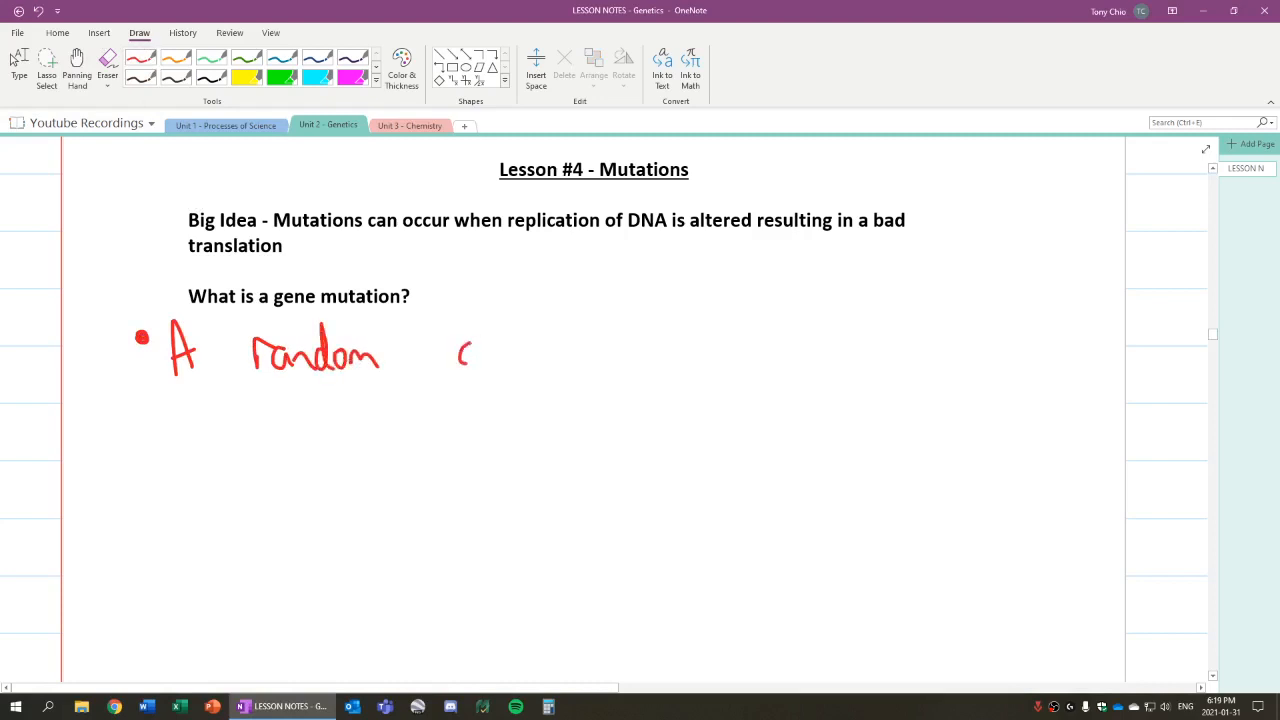
mouse_move(478, 316)
mouse_down()
mouse_move(510, 364)
mouse_move(664, 370)
mouse_up()
mouse_move(736, 318)
mouse_down()
mouse_move(736, 358)
mouse_move(750, 342)
mouse_up()
mouse_move(750, 316)
mouse_down()
mouse_move(778, 356)
mouse_move(968, 356)
mouse_up()
mouse_move(958, 332)
mouse_down()
mouse_move(976, 332)
mouse_move(980, 360)
mouse_up()
mouse_move(998, 350)
mouse_down()
mouse_move(1004, 324)
mouse_move(1010, 352)
mouse_up()
drag(1010, 345, 1028, 358)
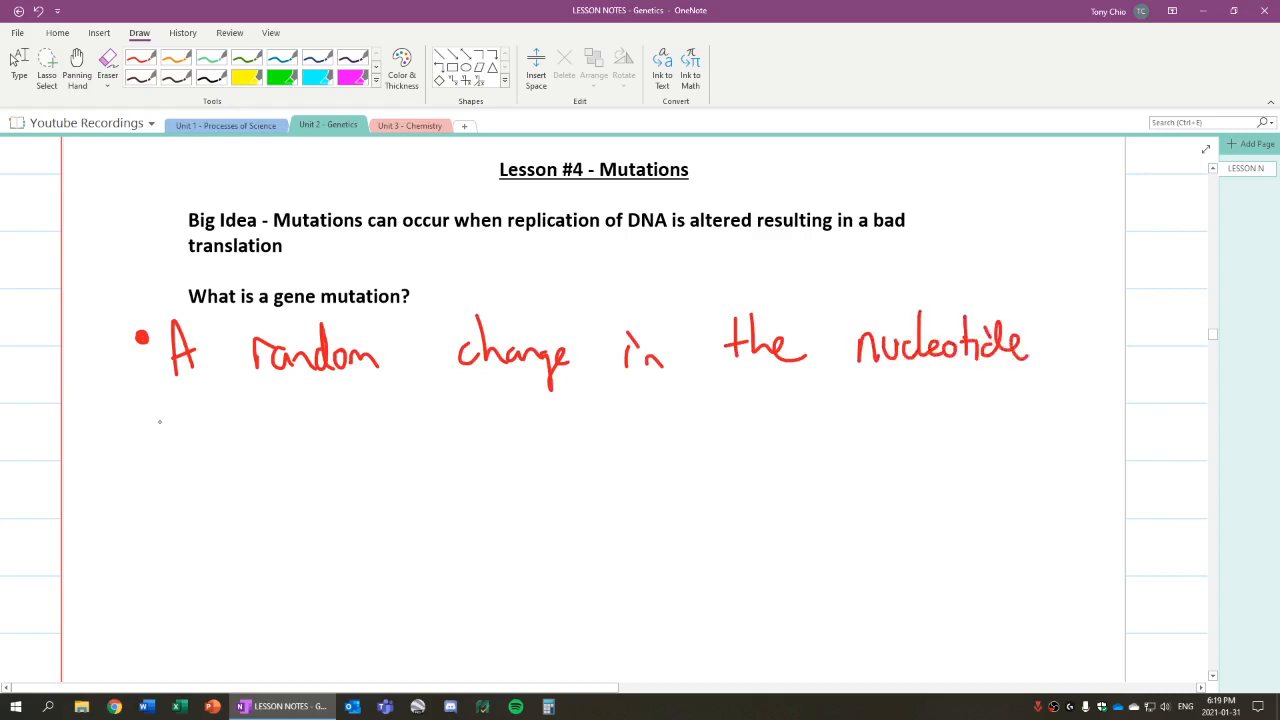
- Continue the definition on a second line with 'Sequence of DNA'
mouse_move(200, 404)
mouse_down()
mouse_move(180, 436)
mouse_move(236, 430)
mouse_move(260, 458)
mouse_up()
mouse_move(262, 422)
mouse_down()
mouse_move(282, 438)
mouse_move(298, 428)
mouse_up()
drag(300, 430, 340, 430)
drag(340, 418, 366, 430)
drag(466, 410, 462, 430)
drag(500, 384, 488, 430)
drag(478, 412, 500, 412)
mouse_move(570, 394)
mouse_down()
mouse_move(572, 430)
mouse_move(590, 430)
mouse_up()
drag(596, 428, 618, 396)
drag(622, 430, 642, 428)
drag(626, 414, 640, 414)
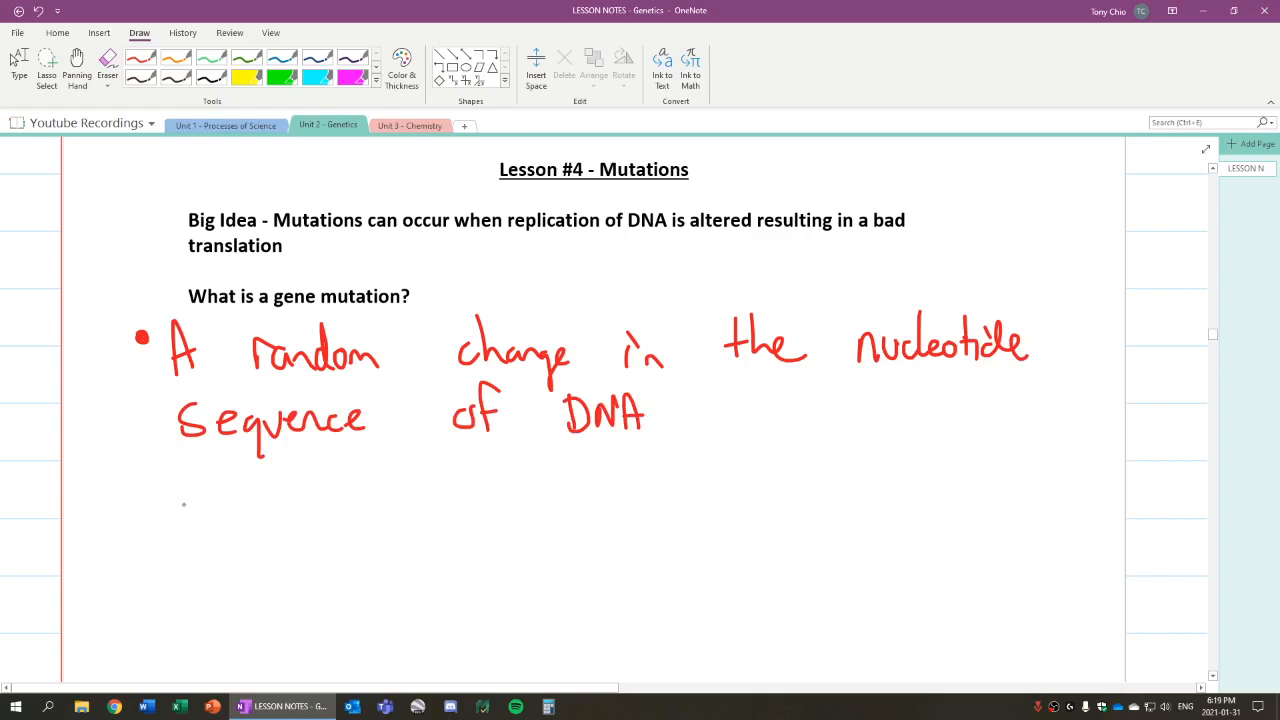
- Add a dashed sub-point reading 'Alter translation'
mouse_move(185, 496)
mouse_down()
mouse_move(210, 496)
mouse_move(250, 466)
mouse_move(264, 510)
mouse_up()
mouse_move(274, 464)
mouse_down()
mouse_move(276, 510)
mouse_move(300, 508)
mouse_up()
mouse_move(284, 492)
mouse_down()
mouse_move(352, 486)
mouse_move(404, 506)
mouse_up()
mouse_move(386, 488)
mouse_down()
mouse_move(422, 500)
mouse_move(446, 486)
mouse_up()
mouse_move(448, 488)
mouse_down()
mouse_move(450, 506)
mouse_move(466, 502)
mouse_up()
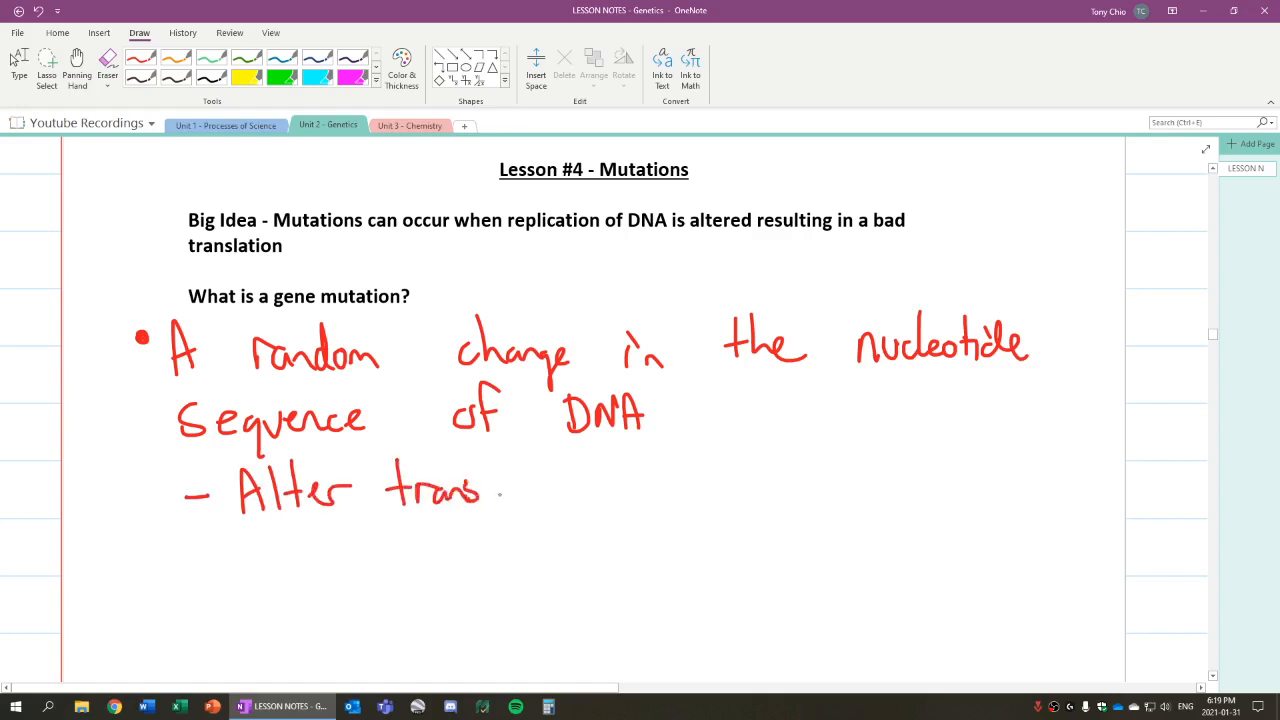
mouse_move(480, 456)
mouse_down()
mouse_move(482, 504)
mouse_move(516, 502)
mouse_up()
drag(506, 482, 556, 502)
drag(554, 498, 580, 490)
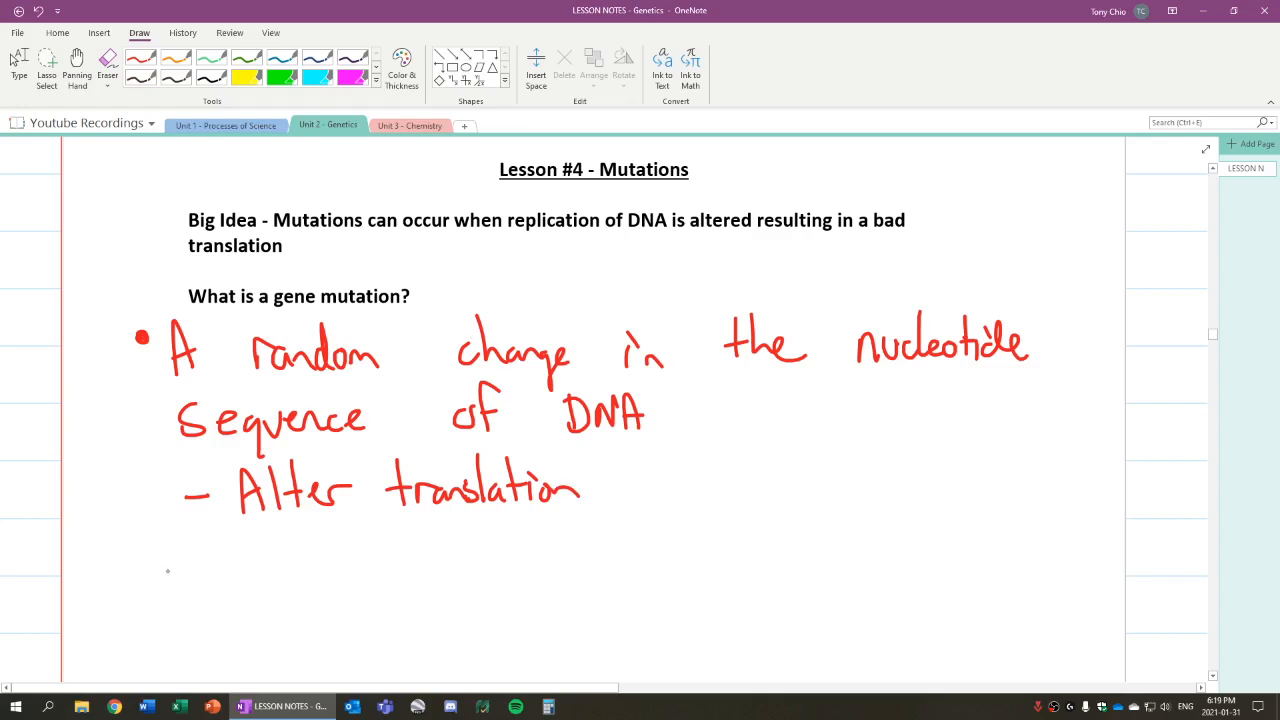
- Handwrite a new bullet 'Proteins depend on shape to function'
mouse_move(127, 578)
mouse_down()
mouse_move(140, 566)
mouse_move(172, 592)
mouse_up()
drag(156, 546, 240, 580)
drag(226, 564, 272, 578)
mouse_move(276, 562)
mouse_down()
mouse_move(278, 582)
mouse_move(312, 576)
mouse_up()
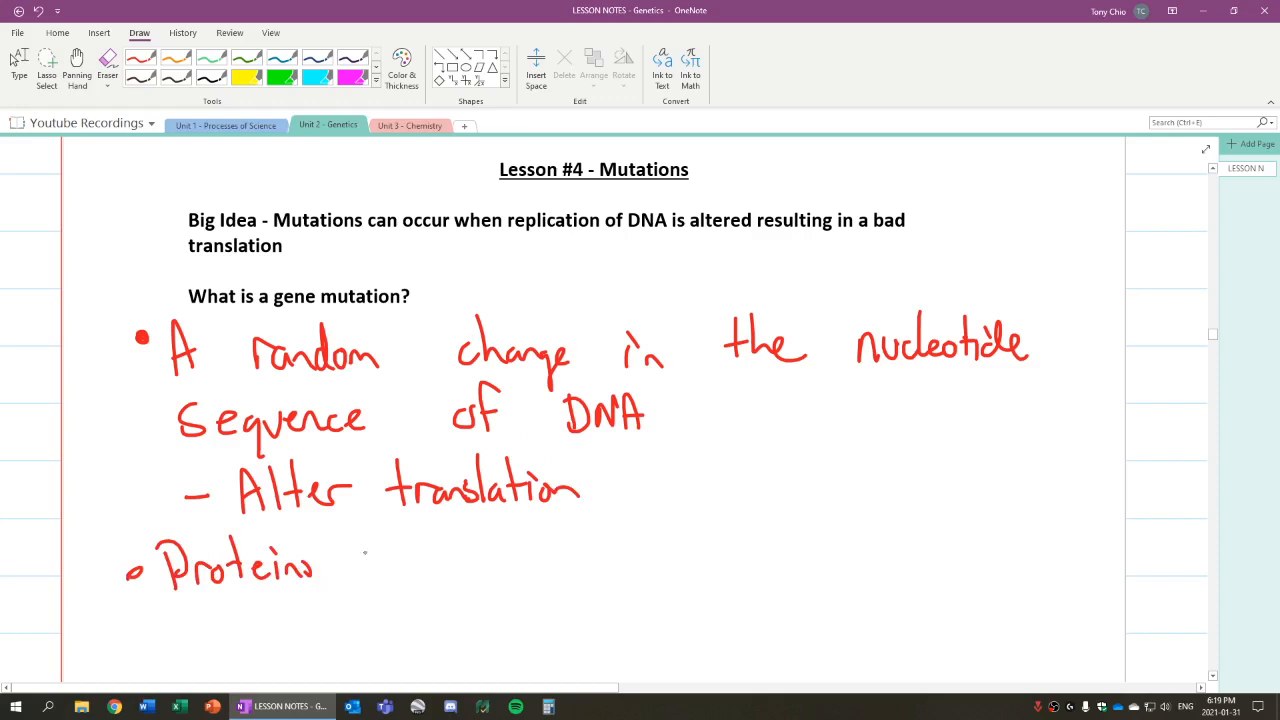
mouse_move(376, 542)
mouse_down()
mouse_move(370, 582)
mouse_move(406, 578)
mouse_up()
mouse_move(408, 558)
mouse_down()
mouse_move(420, 594)
mouse_move(446, 572)
mouse_up()
mouse_move(440, 562)
mouse_down()
mouse_move(462, 576)
mouse_move(482, 536)
mouse_move(582, 574)
mouse_up()
mouse_move(652, 540)
mouse_down()
mouse_move(636, 566)
mouse_move(690, 566)
mouse_up()
drag(700, 548, 712, 576)
drag(708, 542, 754, 562)
mouse_move(798, 512)
mouse_down()
mouse_move(800, 558)
mouse_move(828, 556)
mouse_up()
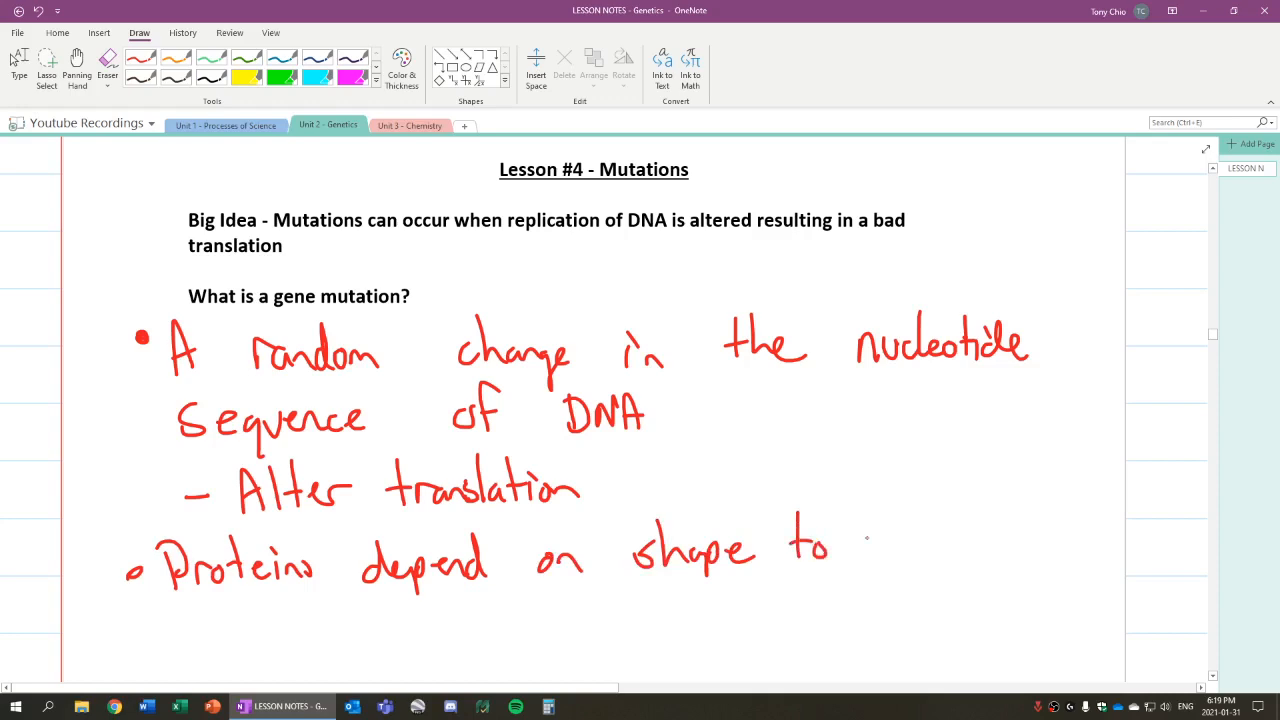
mouse_move(878, 510)
mouse_down()
mouse_move(874, 556)
mouse_move(884, 540)
mouse_up()
drag(886, 540, 926, 560)
drag(950, 544, 958, 556)
drag(952, 540, 990, 558)
drag(986, 540, 1012, 556)
click(1213, 678)
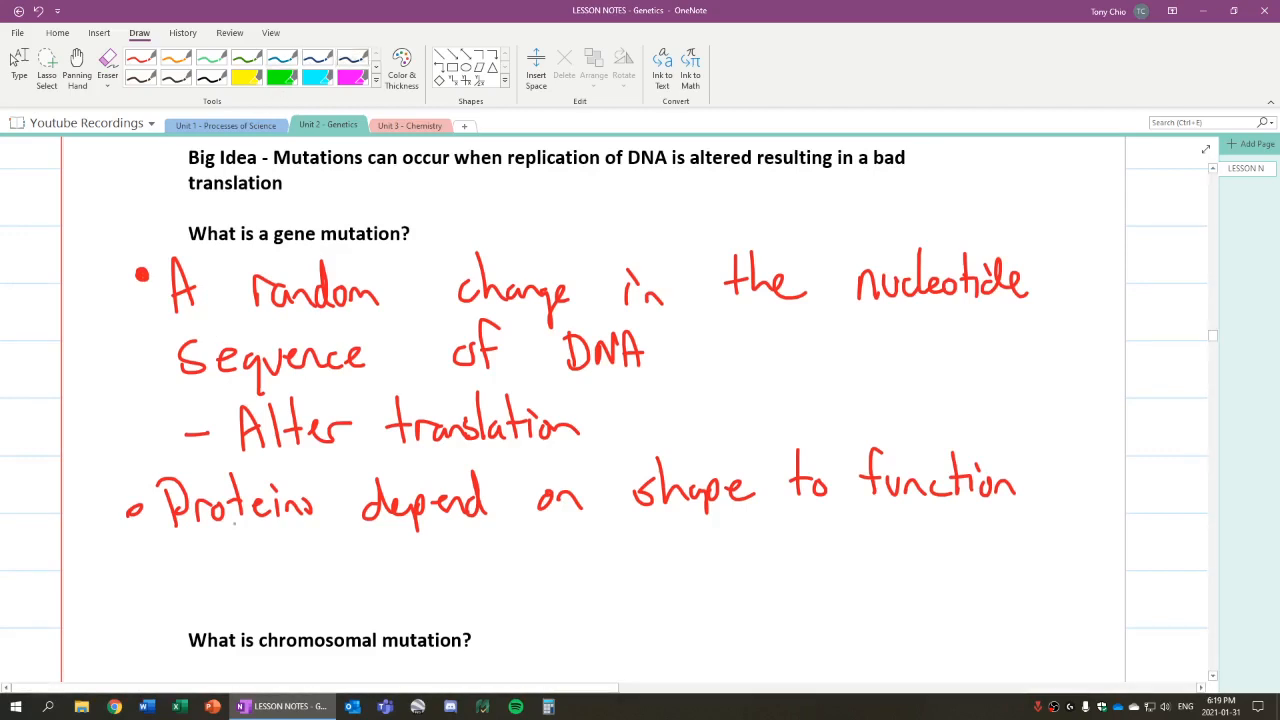
- Draw a bullet below the Proteins note and handwrite 'Addition, deletion'
drag(138, 578, 206, 600)
drag(206, 556, 232, 602)
mouse_move(230, 554)
mouse_down()
mouse_move(250, 596)
mouse_move(272, 592)
mouse_up()
drag(274, 562, 306, 590)
drag(306, 576, 328, 590)
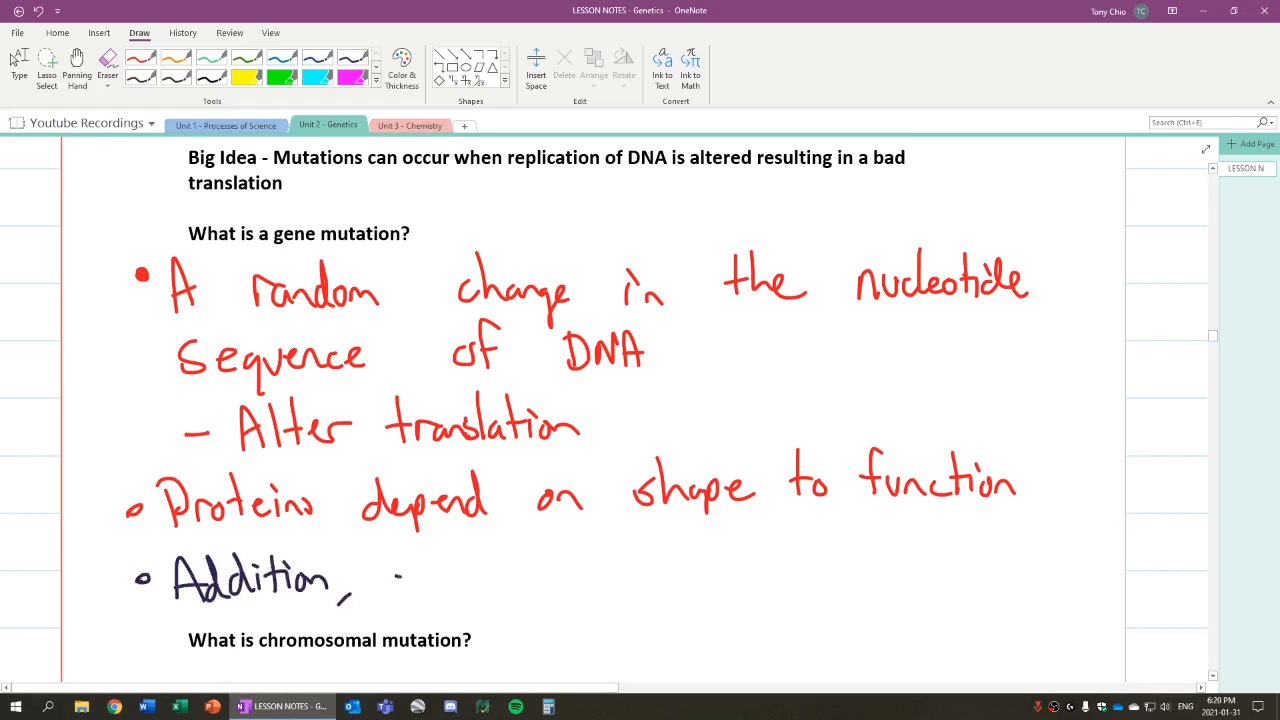
mouse_move(384, 548)
mouse_down()
mouse_move(404, 594)
mouse_move(426, 590)
mouse_up()
mouse_move(420, 546)
mouse_down()
mouse_move(454, 590)
mouse_move(490, 584)
mouse_up()
drag(488, 570, 522, 584)
- Finish the bullet with 'substitution,' completing the list of mutation types
drag(528, 578, 524, 600)
mouse_move(588, 558)
mouse_down()
mouse_move(572, 584)
mouse_move(602, 588)
mouse_up()
mouse_move(614, 540)
mouse_down()
mouse_move(626, 586)
mouse_move(642, 584)
mouse_up()
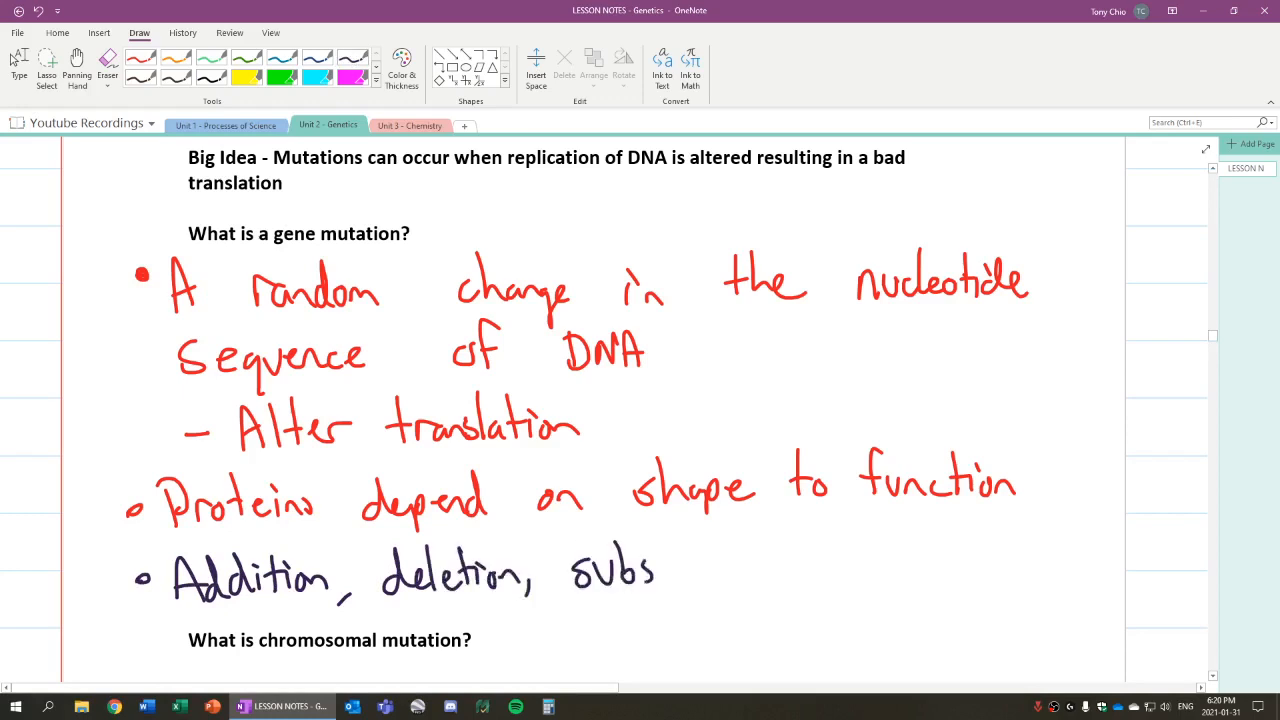
mouse_move(662, 538)
mouse_down()
mouse_move(662, 576)
mouse_move(668, 556)
mouse_up()
mouse_move(672, 554)
mouse_down()
mouse_move(672, 578)
mouse_move(716, 578)
mouse_up()
mouse_move(722, 538)
mouse_down()
mouse_move(724, 578)
mouse_move(746, 556)
mouse_up()
mouse_move(756, 564)
mouse_down()
mouse_move(756, 582)
mouse_move(776, 580)
mouse_up()
drag(768, 564, 782, 578)
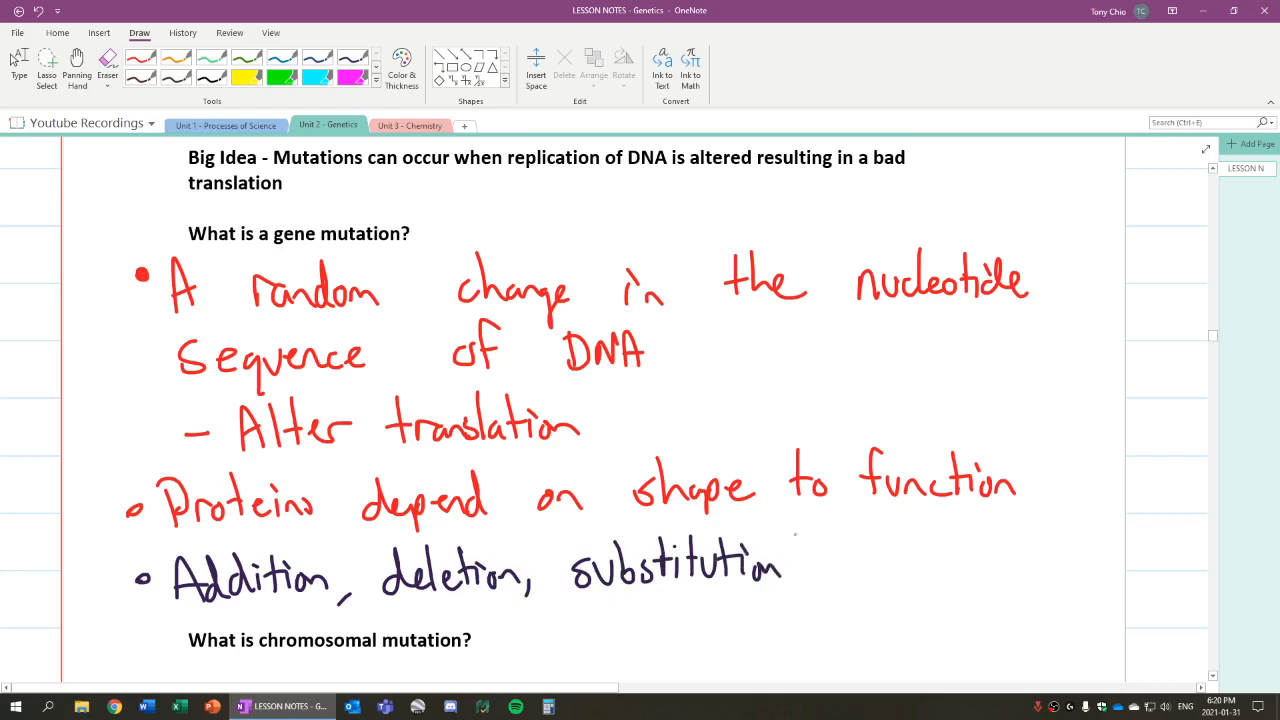
click(77, 65)
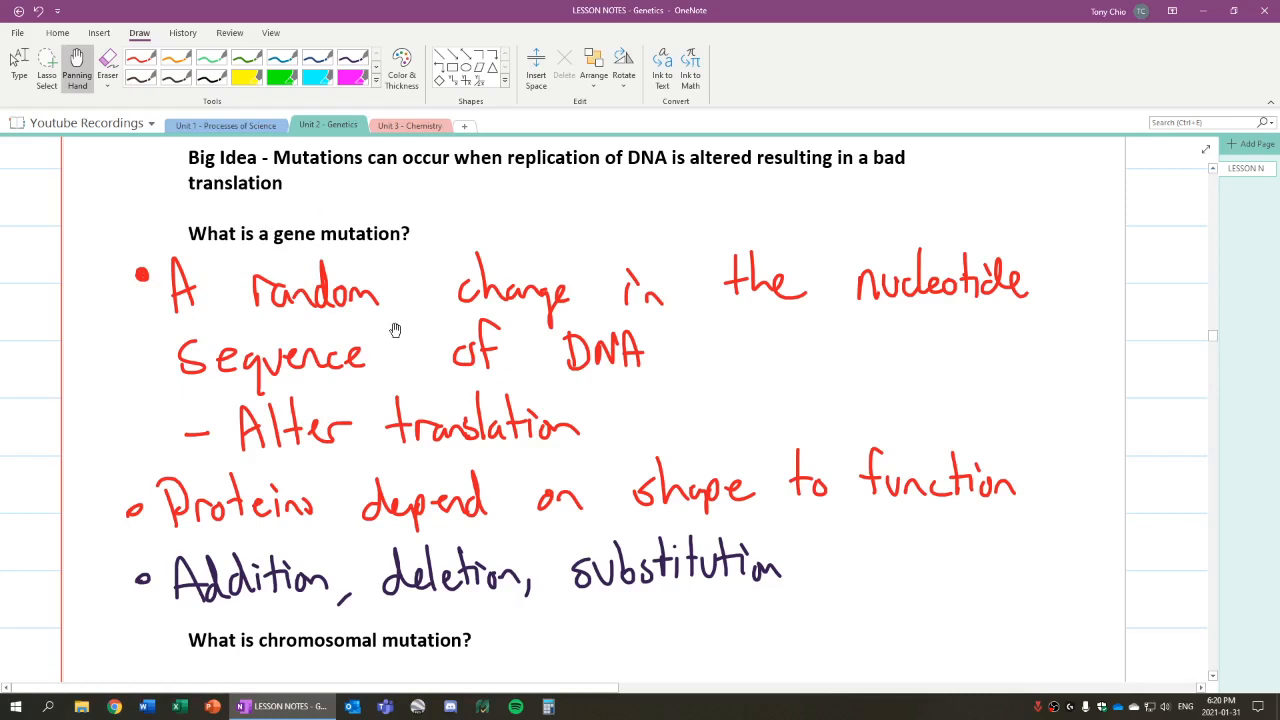
scroll(395, 330, down, 5)
scroll(380, 450, down, 1)
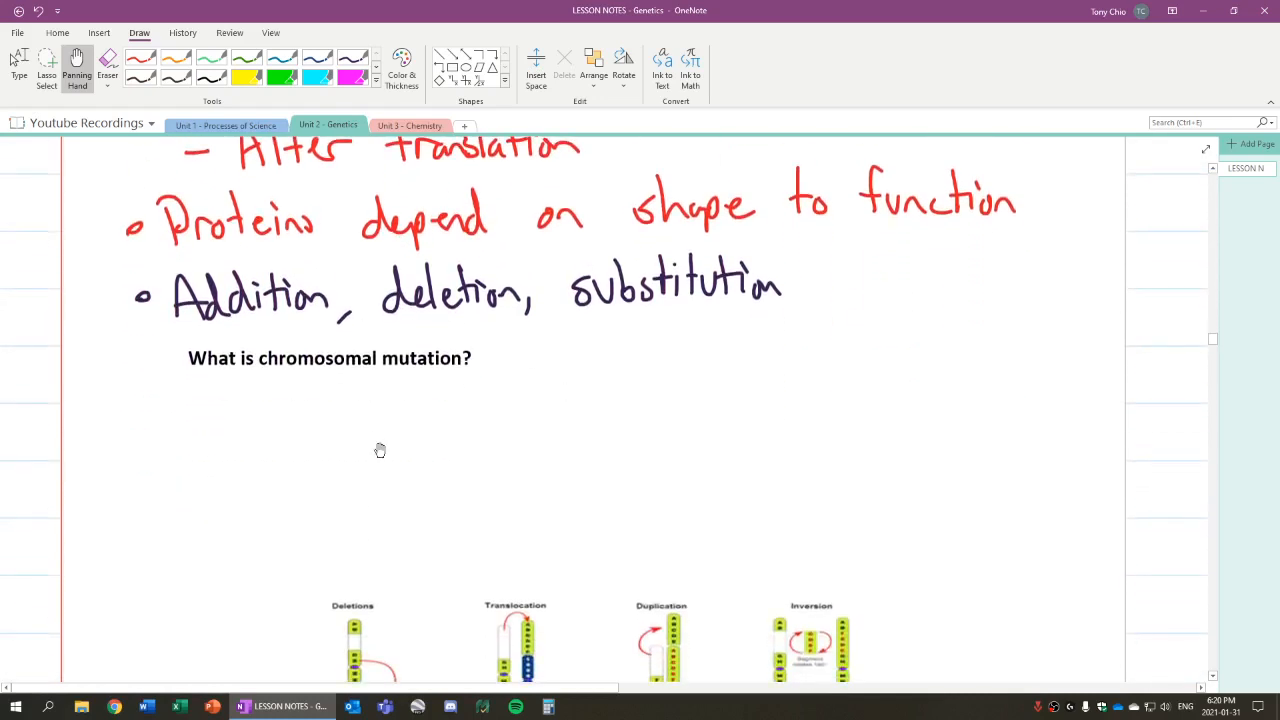
- In red ink, bullet and handwrite 'Affects a larger' under the chromosomal mutation question
click(140, 58)
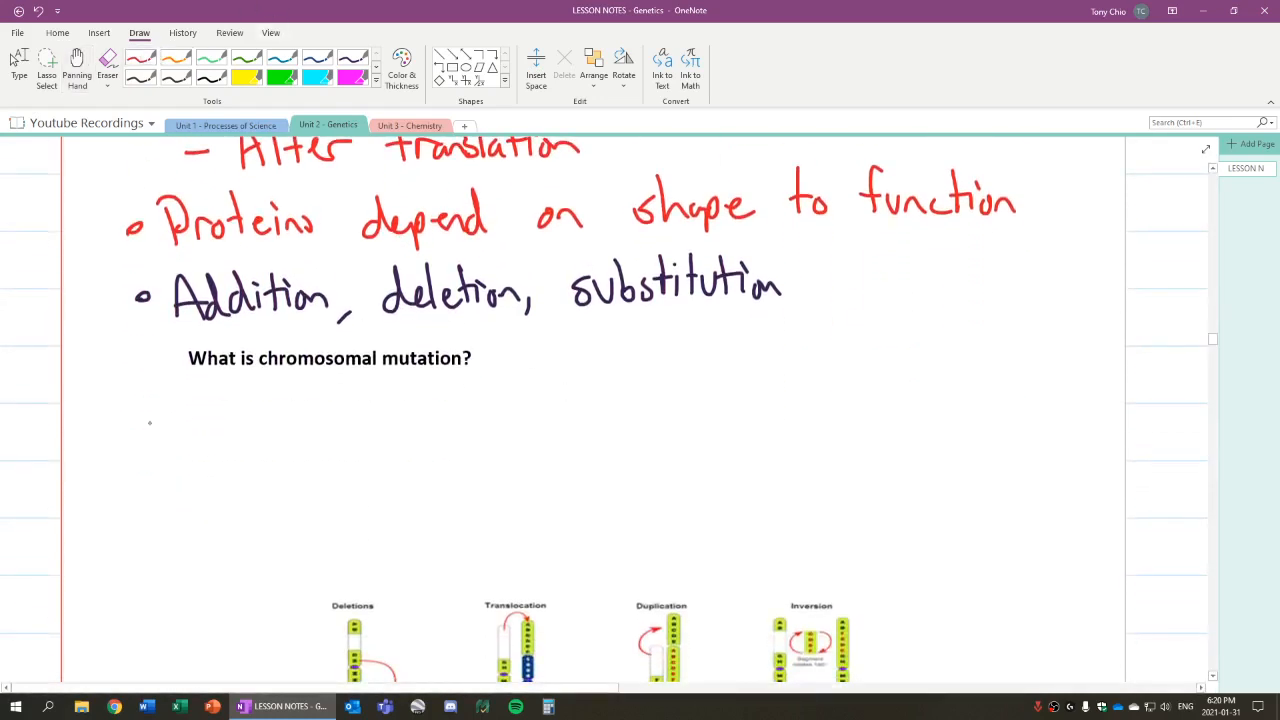
drag(143, 412, 150, 424)
mouse_move(166, 412)
mouse_down()
mouse_move(174, 434)
mouse_move(195, 390)
mouse_move(228, 432)
mouse_move(296, 410)
mouse_move(300, 428)
mouse_up()
drag(390, 412, 396, 436)
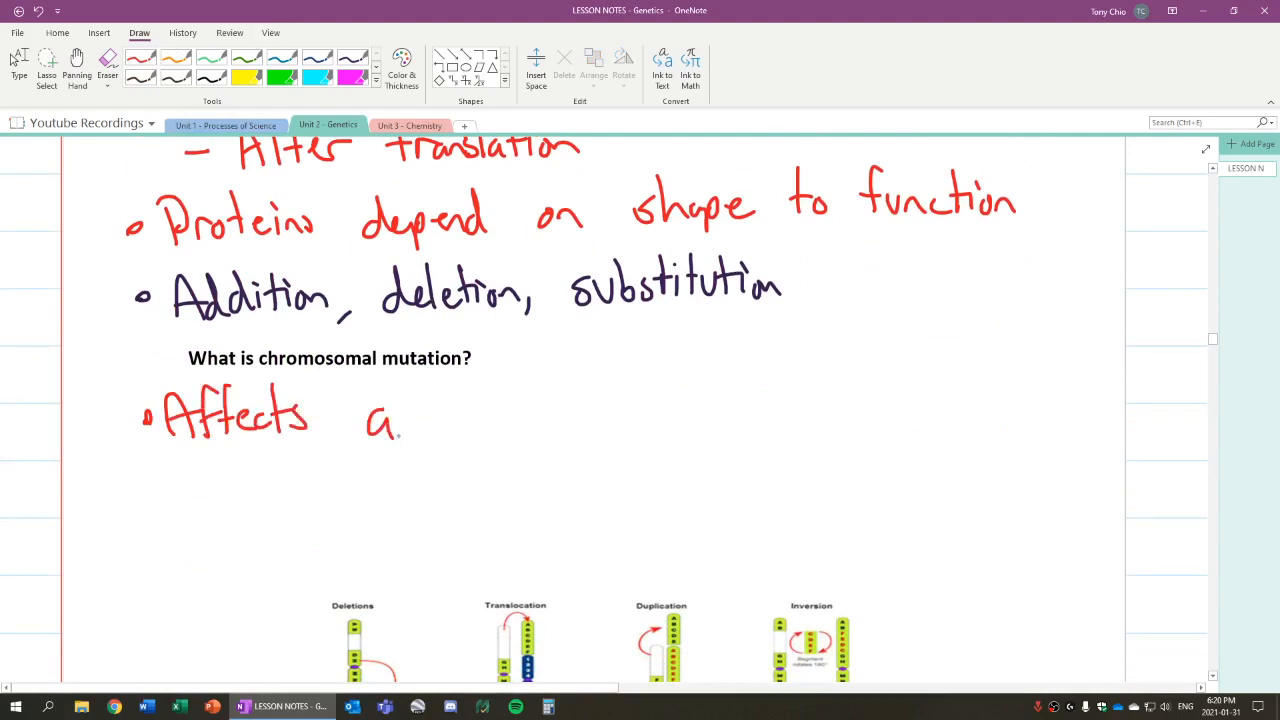
drag(469, 384, 478, 440)
mouse_move(498, 408)
mouse_down()
mouse_move(510, 432)
mouse_move(524, 430)
mouse_up()
mouse_move(530, 412)
mouse_down()
mouse_move(538, 468)
mouse_move(558, 430)
mouse_move(576, 430)
mouse_up()
- Complete the line with 'part of a chromosome'
mouse_move(672, 410)
mouse_down()
mouse_move(676, 450)
mouse_move(716, 426)
mouse_up()
mouse_move(720, 380)
mouse_down()
mouse_move(728, 426)
mouse_move(774, 428)
mouse_up()
drag(806, 376, 798, 430)
drag(786, 412, 872, 432)
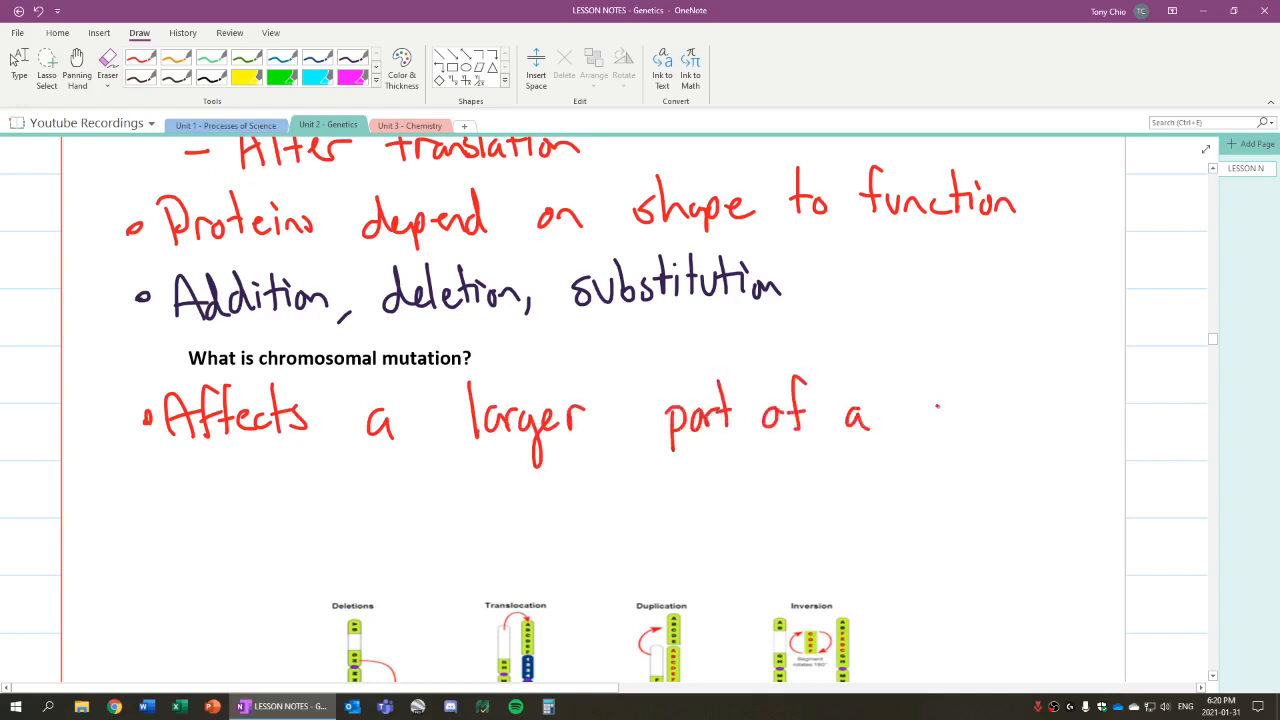
drag(938, 406, 926, 430)
mouse_move(944, 366)
mouse_down()
mouse_move(966, 424)
mouse_move(982, 414)
mouse_up()
mouse_move(980, 404)
mouse_down()
mouse_move(992, 420)
mouse_move(1052, 424)
mouse_up()
mouse_move(1066, 406)
mouse_down()
mouse_move(1080, 420)
mouse_move(1126, 414)
mouse_up()
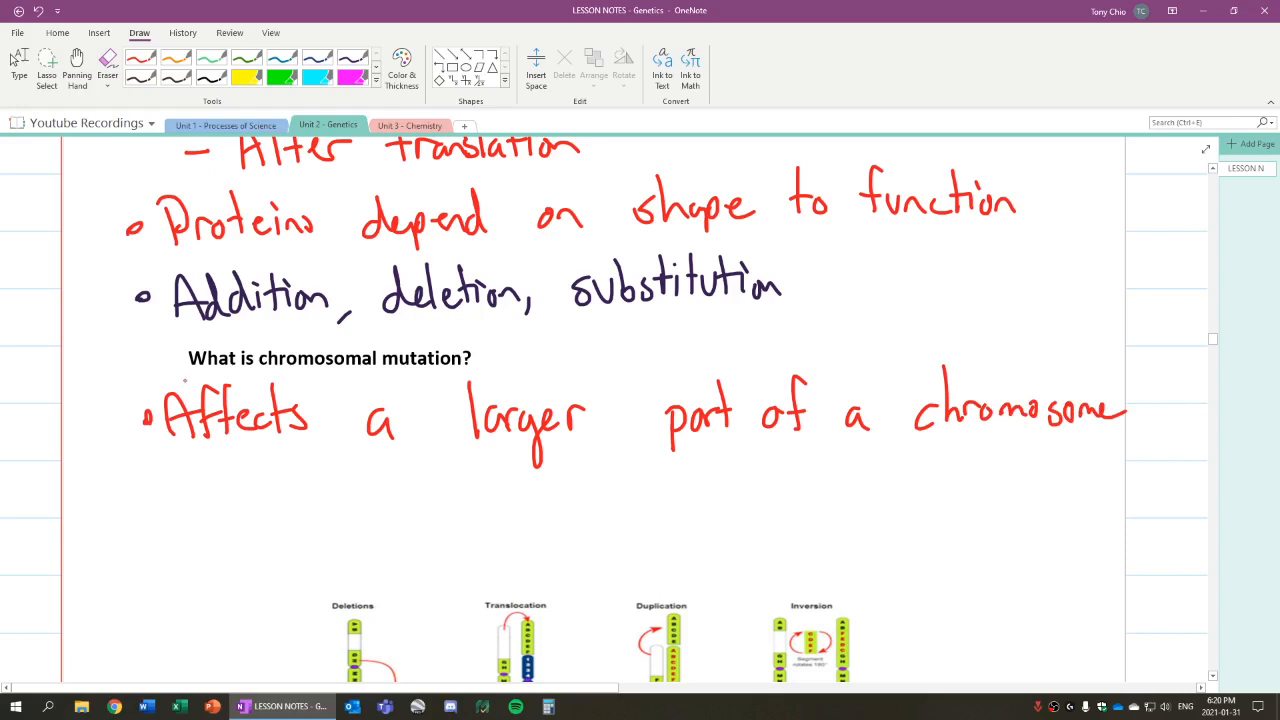
- Add a dashed sub-point reading 'Large segment of DNA'
drag(204, 486, 230, 484)
mouse_move(256, 456)
mouse_down()
mouse_move(270, 504)
mouse_move(306, 494)
mouse_move(340, 520)
mouse_move(352, 494)
mouse_up()
drag(418, 470, 466, 536)
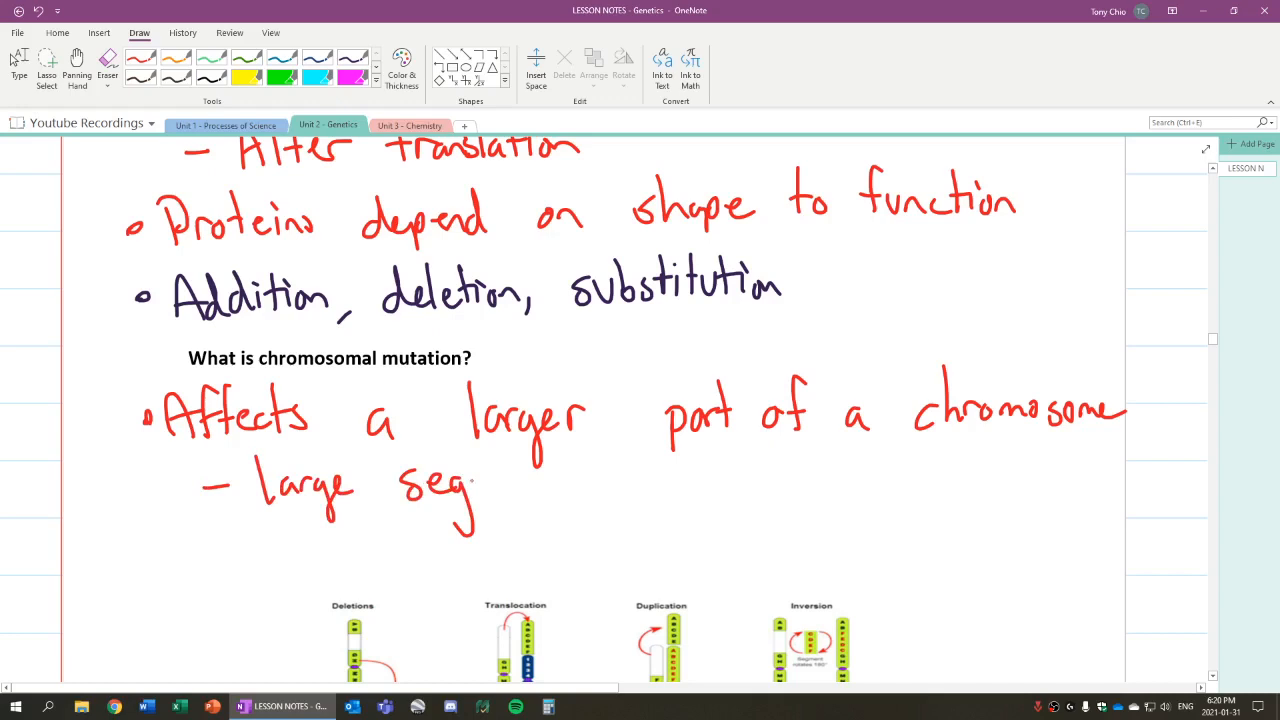
drag(466, 478, 522, 490)
mouse_move(524, 454)
mouse_down()
mouse_move(530, 494)
mouse_move(540, 477)
mouse_up()
drag(568, 472, 582, 492)
drag(604, 448, 594, 496)
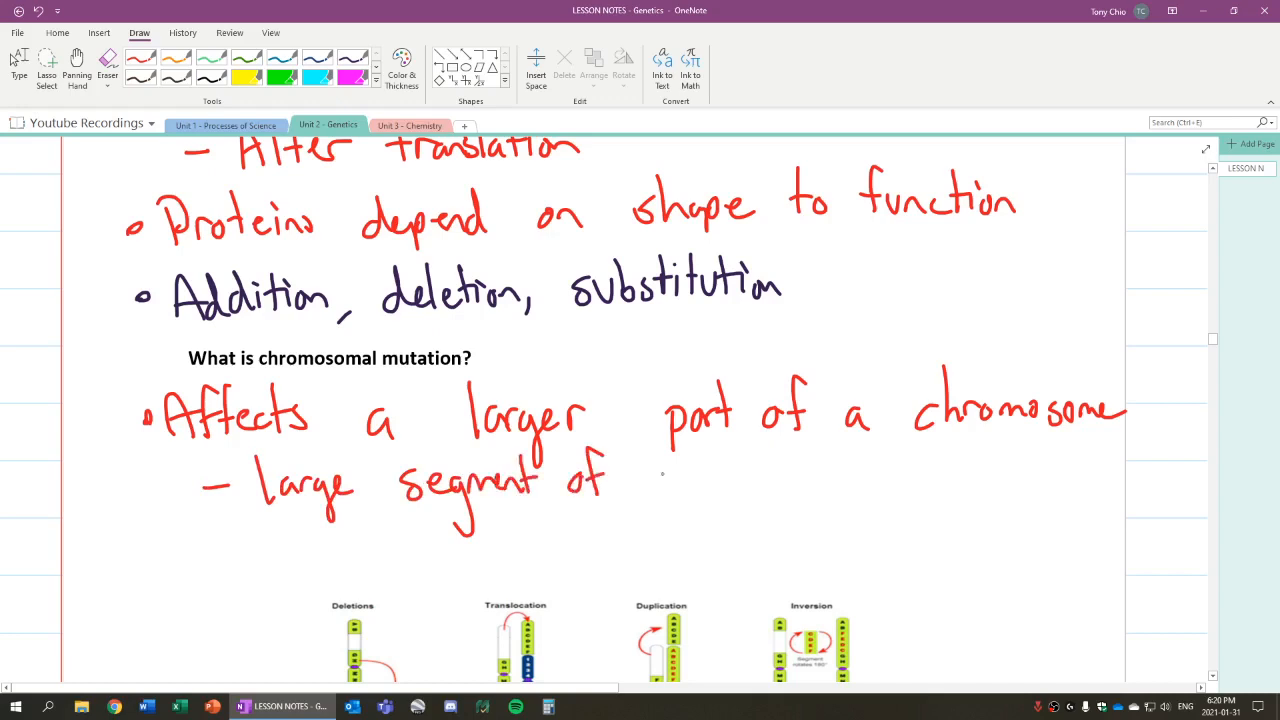
mouse_move(654, 458)
mouse_down()
mouse_move(672, 494)
mouse_move(704, 458)
mouse_move(724, 482)
mouse_up()
key(Escape)
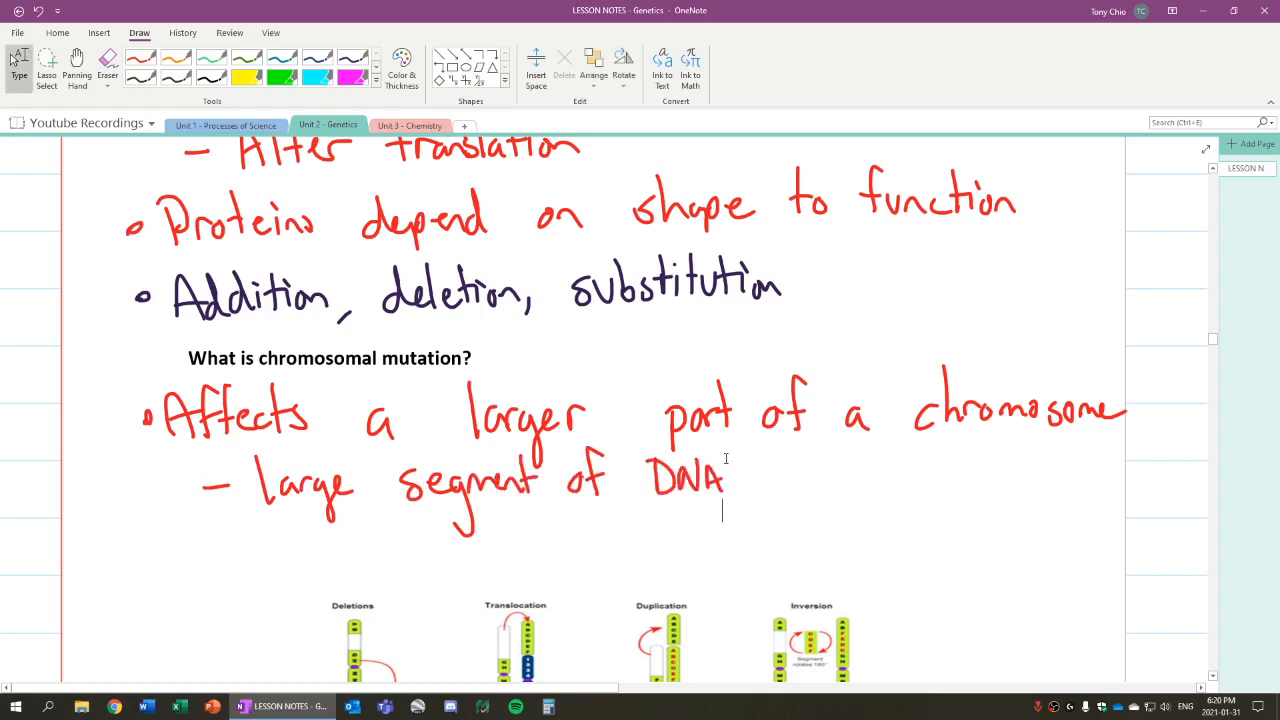
- Pan the page to bring the space under the frame shift mutation question into view
click(648, 510)
scroll(648, 510, down, 4)
scroll(392, 488, down, 2)
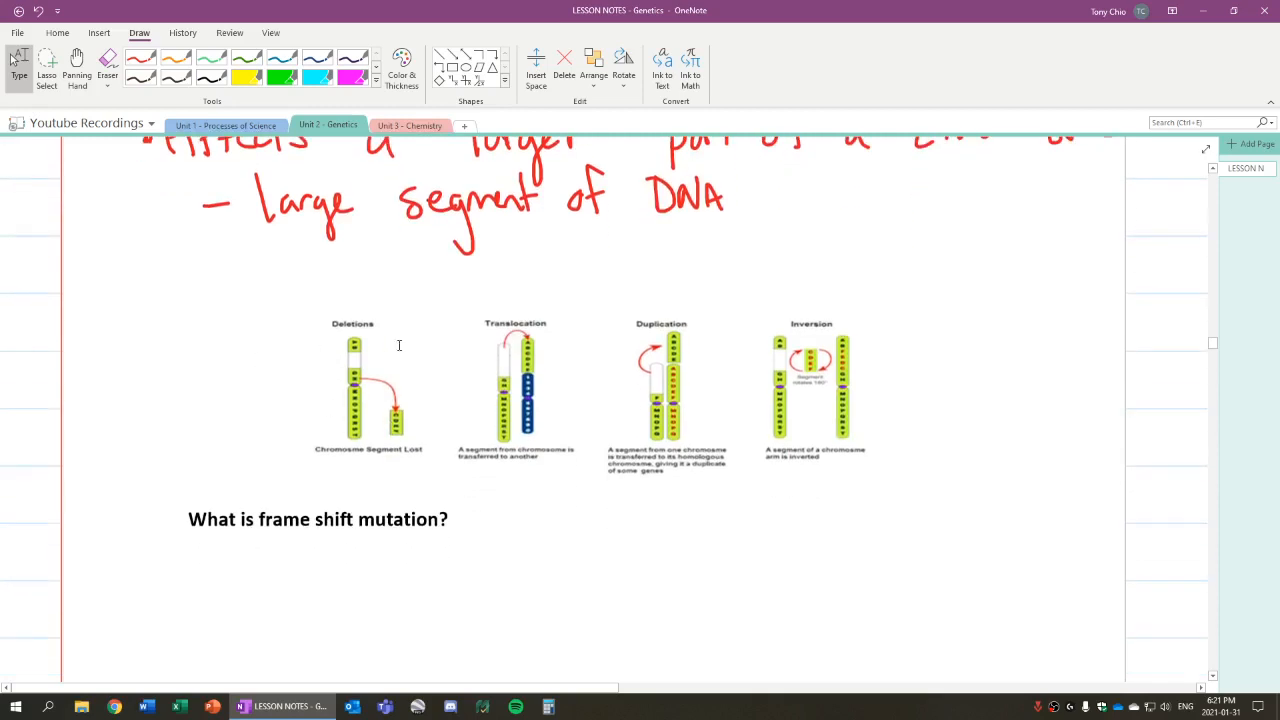
click(77, 68)
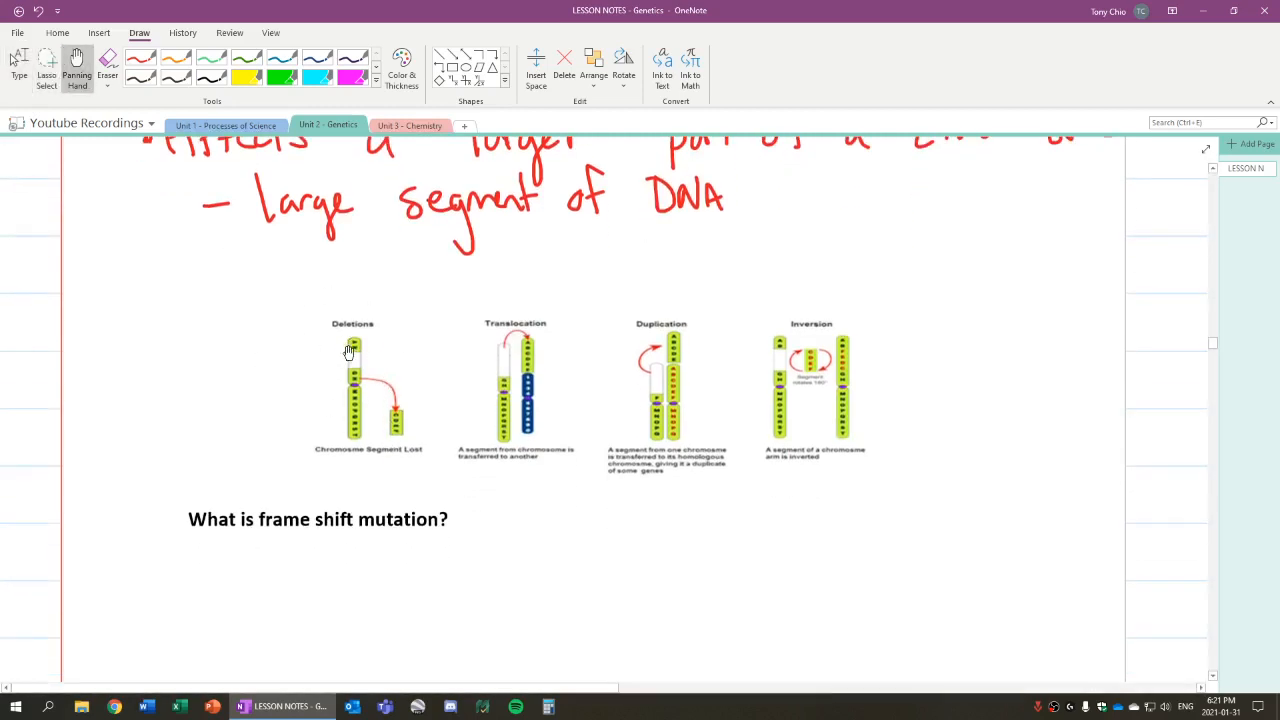
mouse_move(352, 365)
mouse_down()
mouse_move(357, 418)
mouse_move(463, 341)
mouse_up()
scroll(557, 295, up, 2)
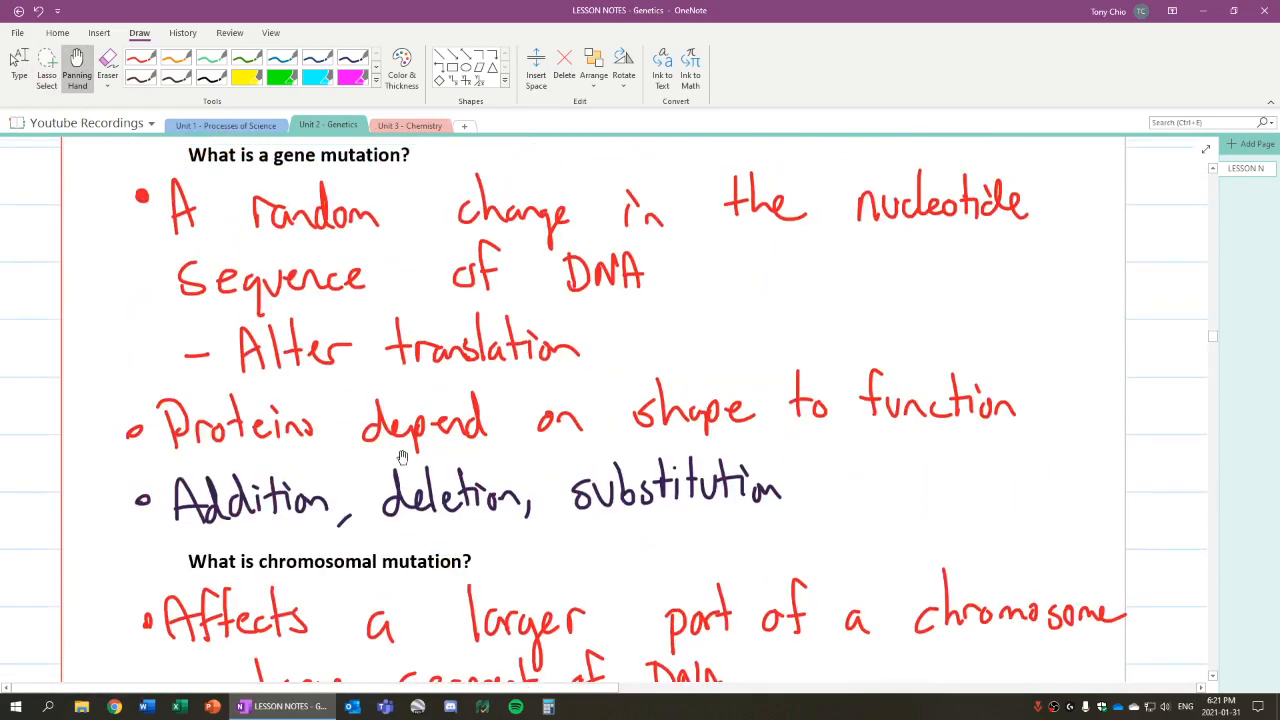
scroll(500, 400, down, 5)
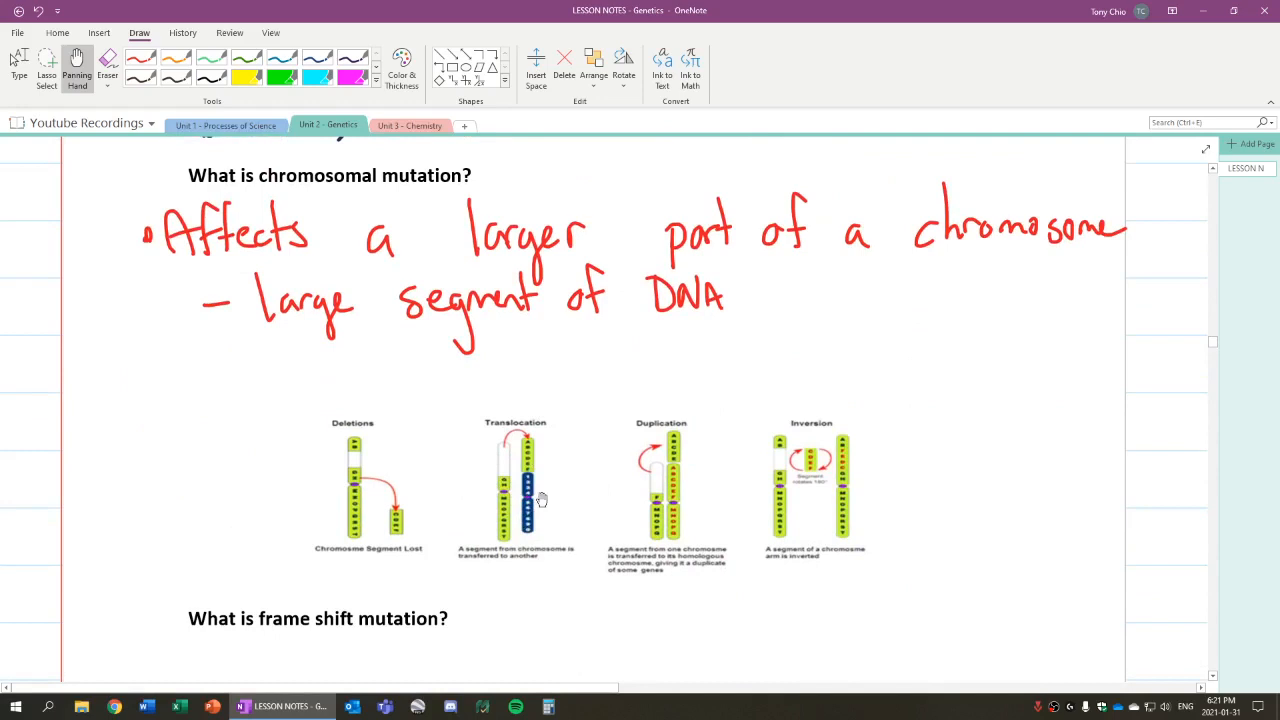
scroll(512, 516, down, 1)
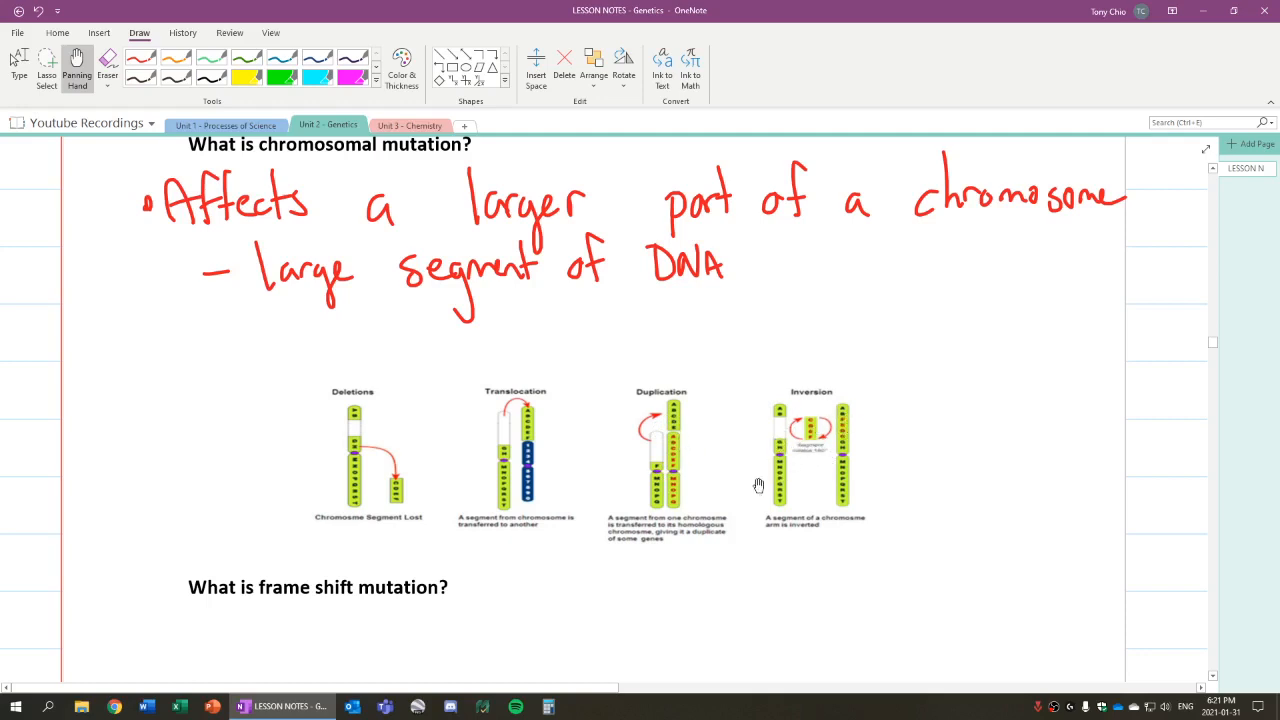
scroll(564, 459, up, 1)
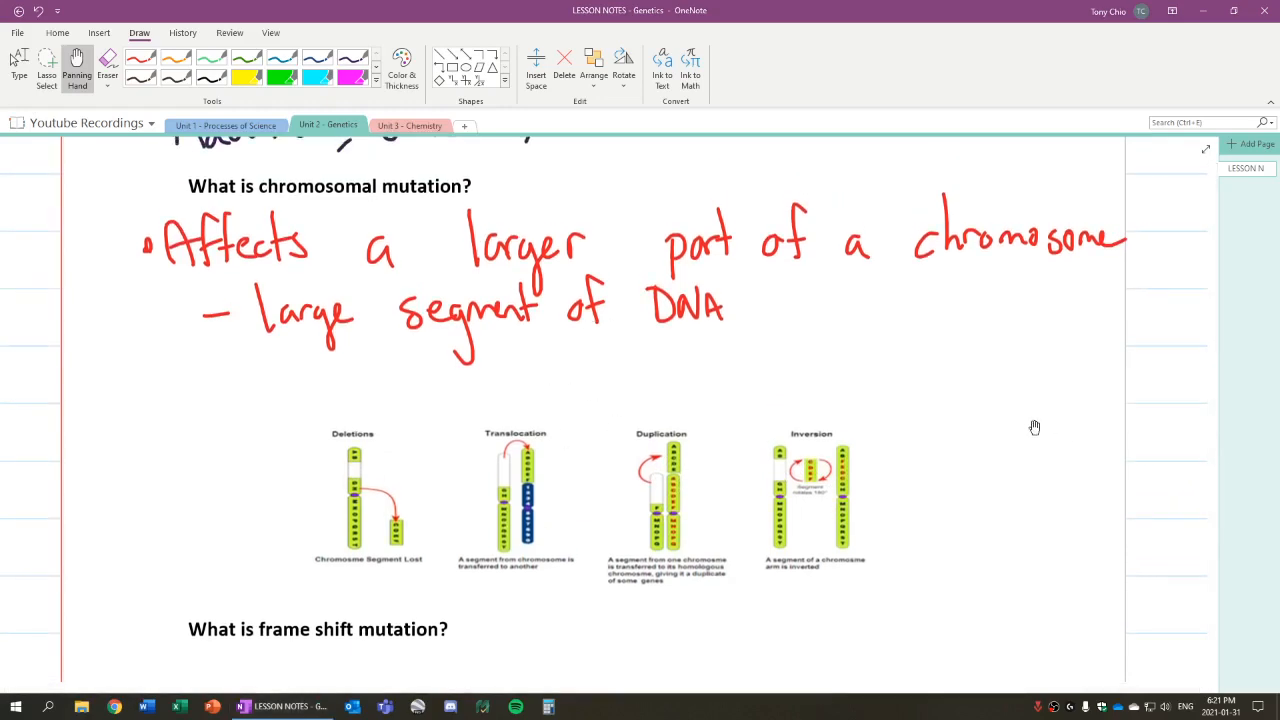
scroll(1034, 427, up, 3)
scroll(1034, 427, up, 2)
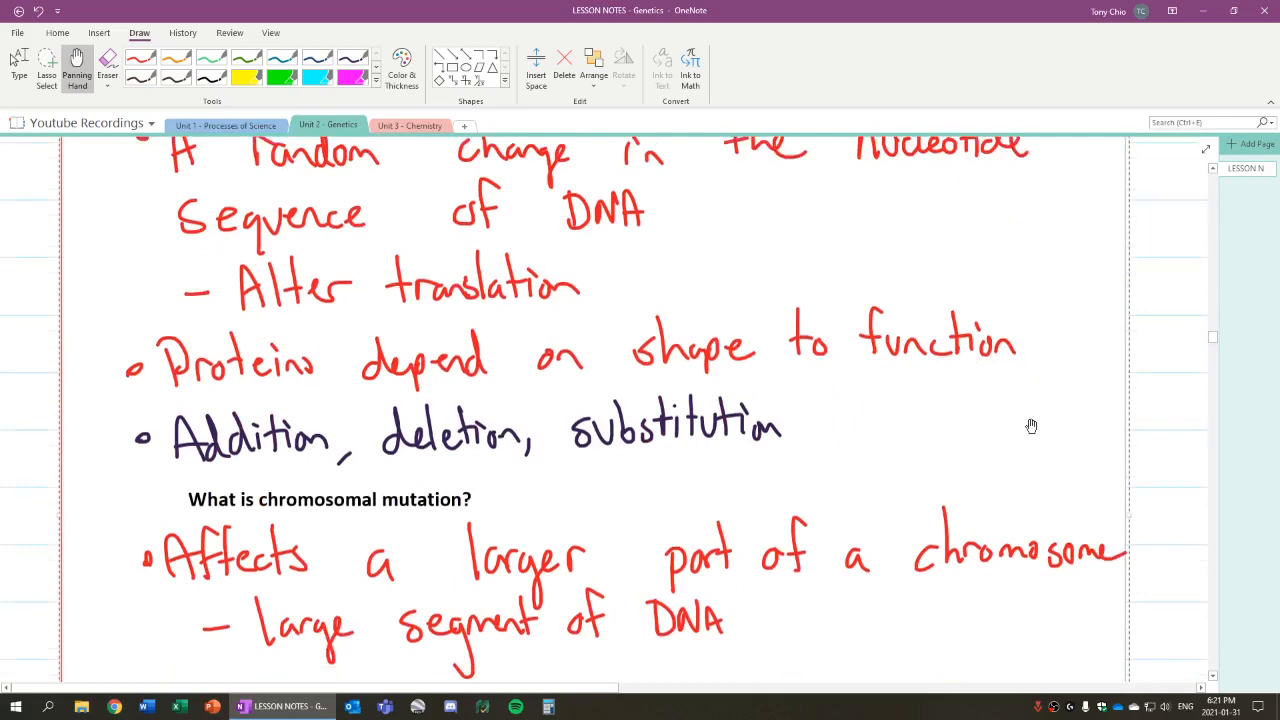
scroll(840, 300, up, 2)
scroll(560, 220, down, 3)
scroll(698, 317, down, 5)
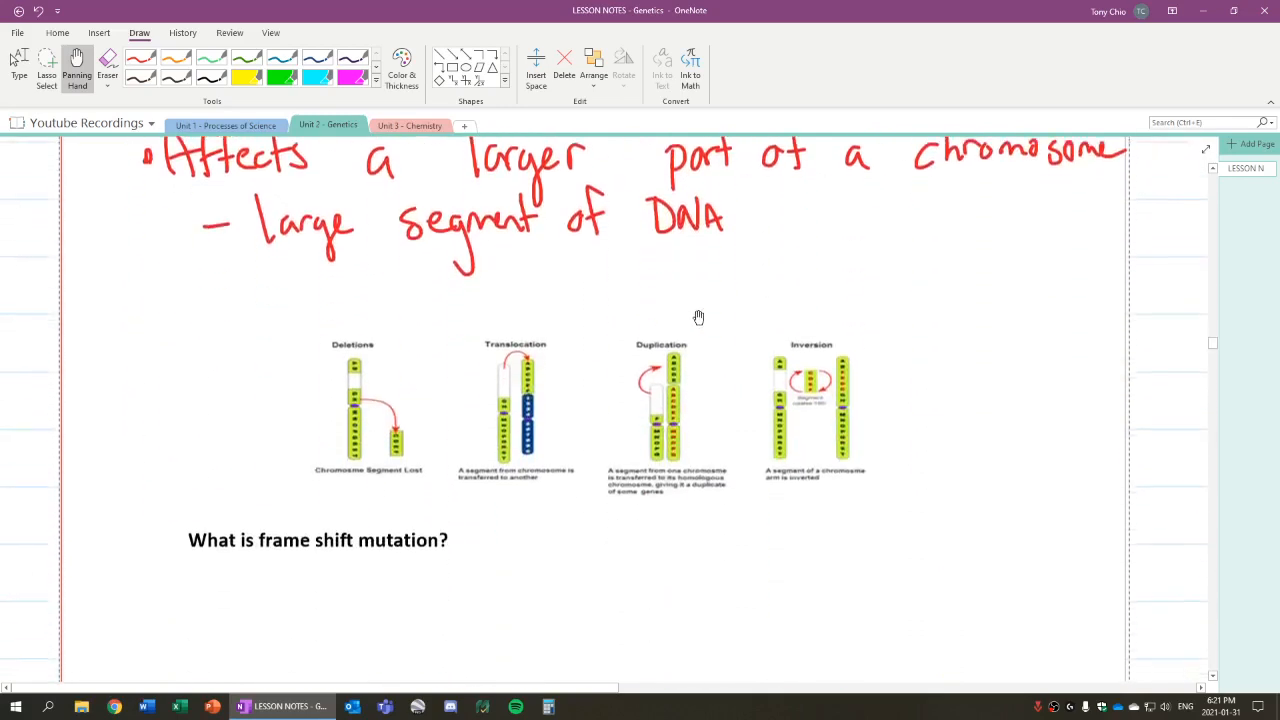
scroll(698, 317, down, 3)
scroll(715, 357, down, 2)
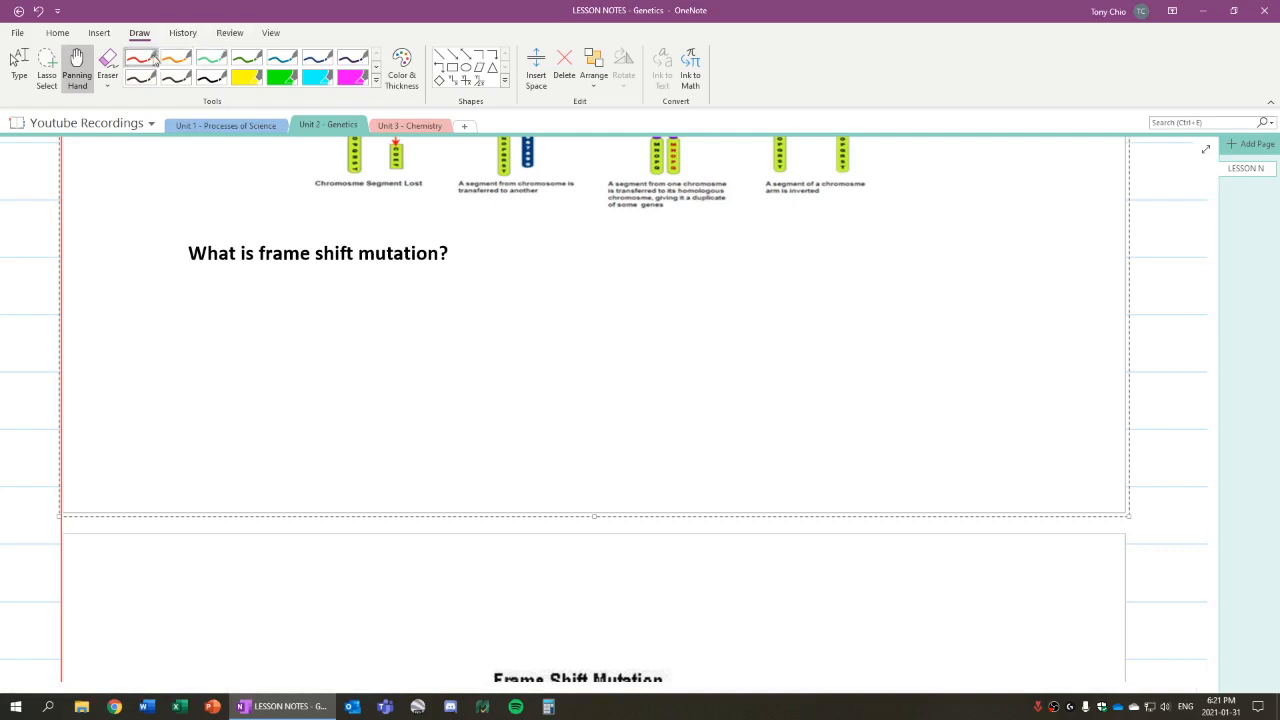
- In red ink, bullet and handwrite 'Caused by addition/deletion' under the frame shift question
click(140, 58)
click(189, 318)
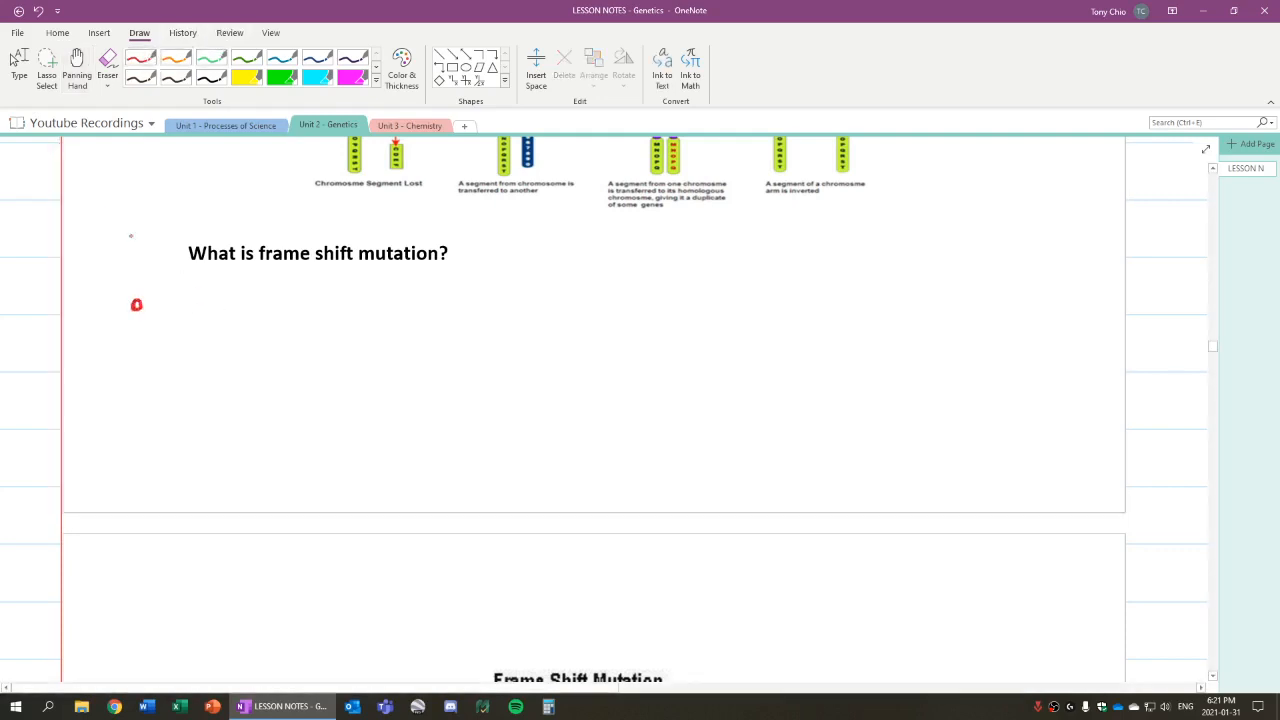
mouse_move(190, 280)
mouse_down()
mouse_move(205, 325)
mouse_move(308, 330)
mouse_up()
drag(378, 258, 414, 340)
mouse_move(500, 300)
mouse_down()
mouse_move(498, 324)
mouse_move(524, 324)
mouse_move(548, 284)
mouse_move(558, 324)
mouse_move(582, 306)
mouse_up()
mouse_move(590, 308)
mouse_down()
mouse_move(592, 324)
mouse_move(622, 324)
mouse_up()
mouse_move(664, 260)
mouse_down()
mouse_move(624, 334)
mouse_move(668, 320)
mouse_up()
drag(680, 300, 704, 316)
drag(708, 272, 704, 318)
drag(716, 302, 778, 314)
drag(782, 300, 802, 316)
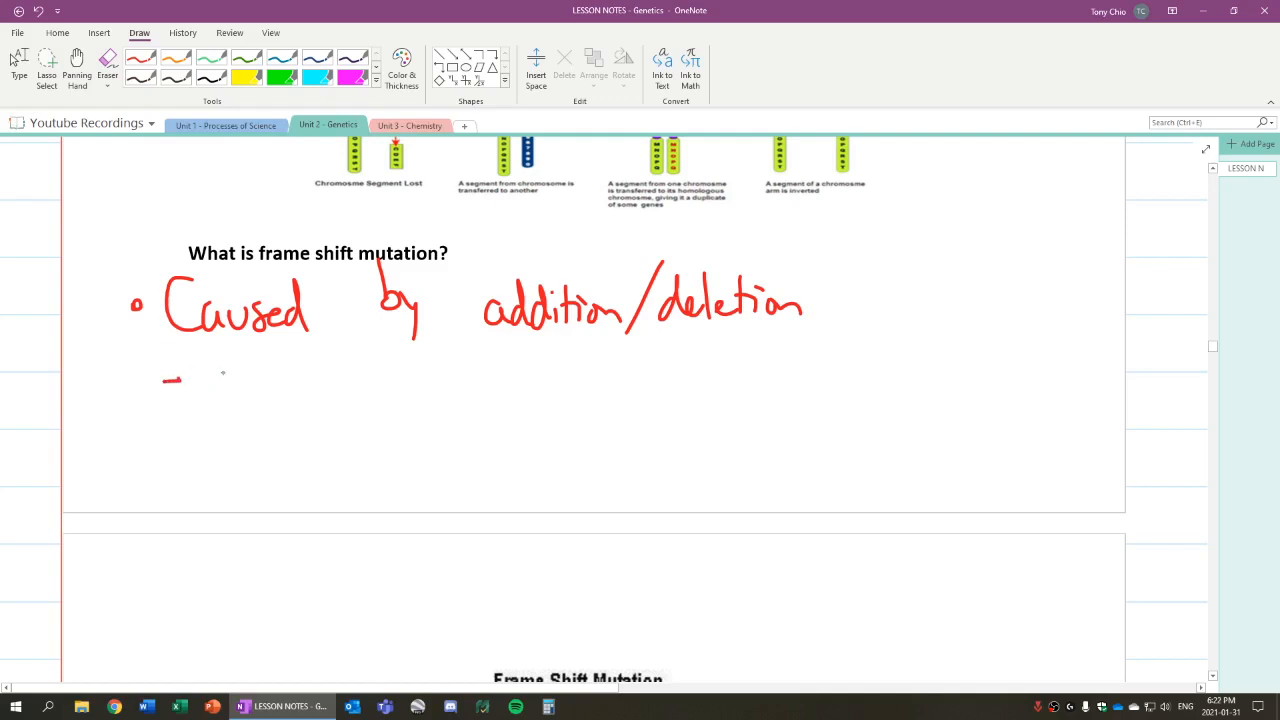
- Start a dashed second line with 'DNA → mRNA'
drag(200, 356, 210, 396)
mouse_move(232, 392)
mouse_down()
mouse_move(234, 360)
mouse_move(254, 390)
mouse_up()
mouse_move(258, 394)
mouse_down()
mouse_move(344, 372)
mouse_move(336, 384)
mouse_move(430, 394)
mouse_up()
drag(426, 358, 456, 390)
drag(454, 362, 474, 388)
drag(474, 356, 472, 390)
drag(484, 360, 496, 390)
drag(476, 376, 536, 368)
- Finish the line with '= 3 bases (codon)'
drag(520, 380, 578, 386)
mouse_move(646, 344)
mouse_down()
mouse_move(654, 386)
mouse_move(698, 384)
mouse_up()
drag(700, 362, 724, 388)
drag(800, 340, 796, 386)
drag(816, 366, 820, 388)
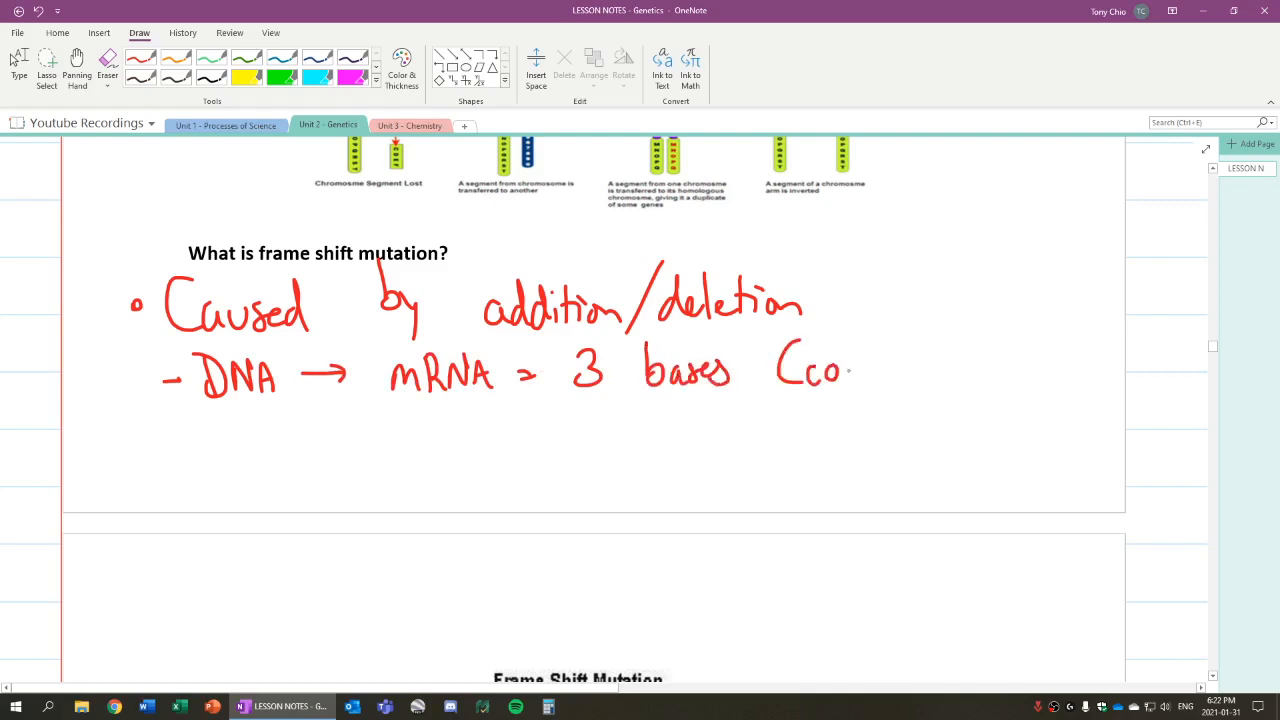
drag(852, 350, 895, 385)
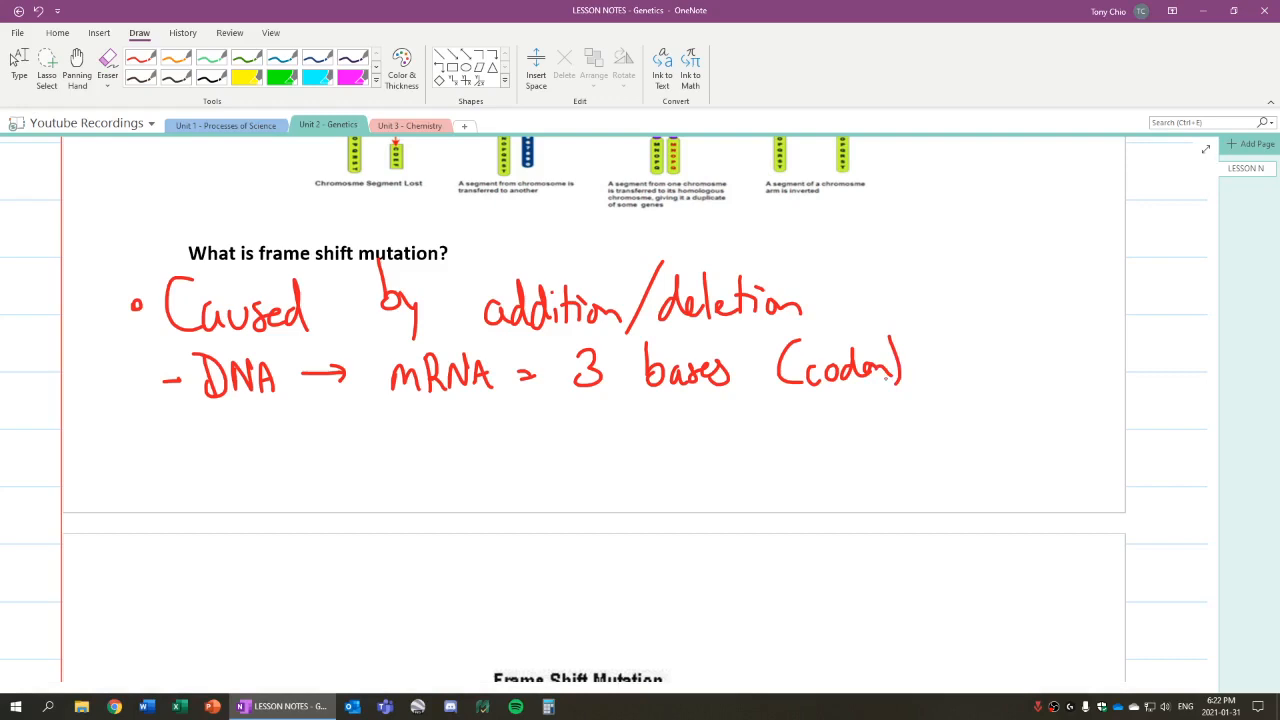
key(Escape)
scroll(742, 450, down, 5)
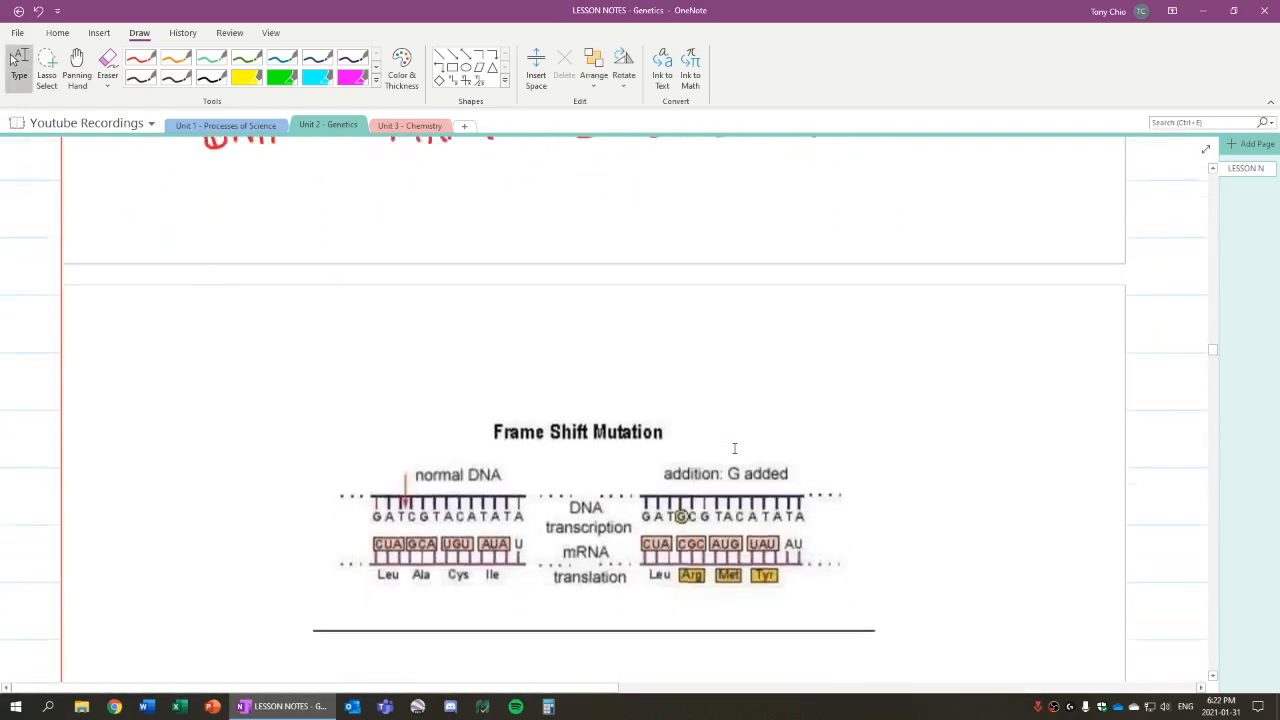
scroll(600, 440, down, 3)
- Highlight the GAT codon in yellow on both the normal and G-added DNA strands
key(alt+d)
key(h)
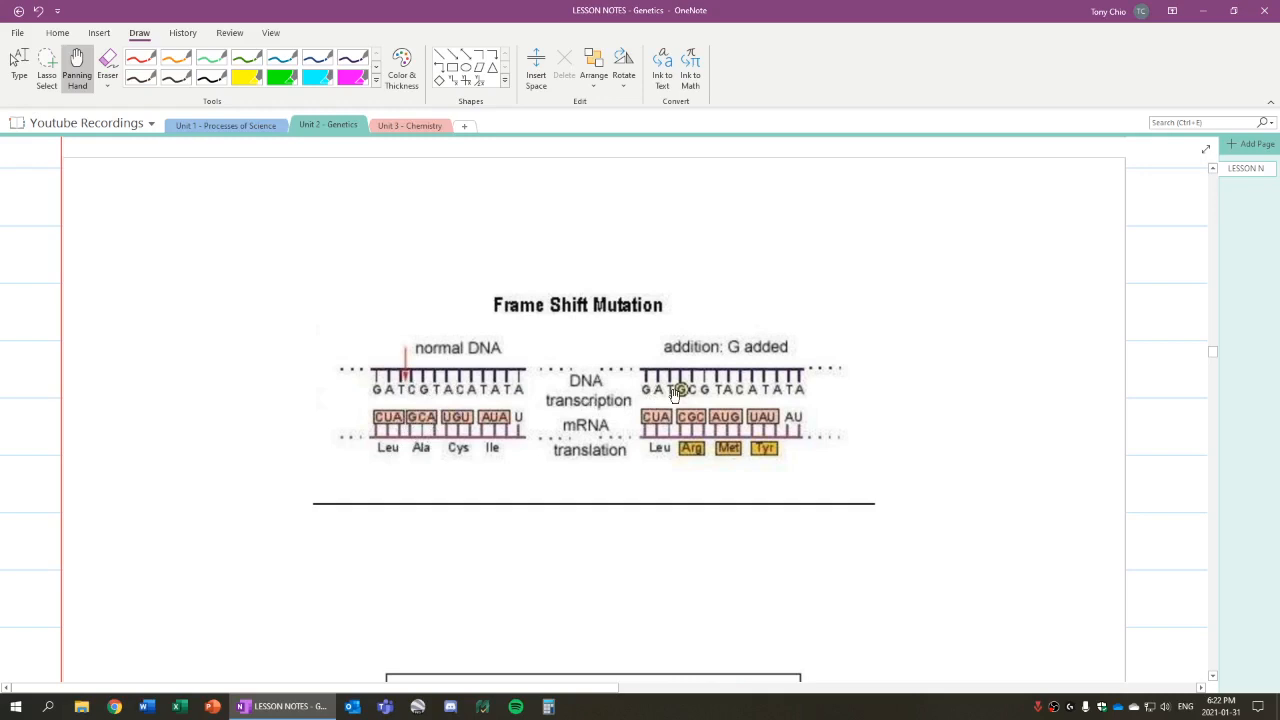
click(247, 76)
drag(372, 382, 406, 382)
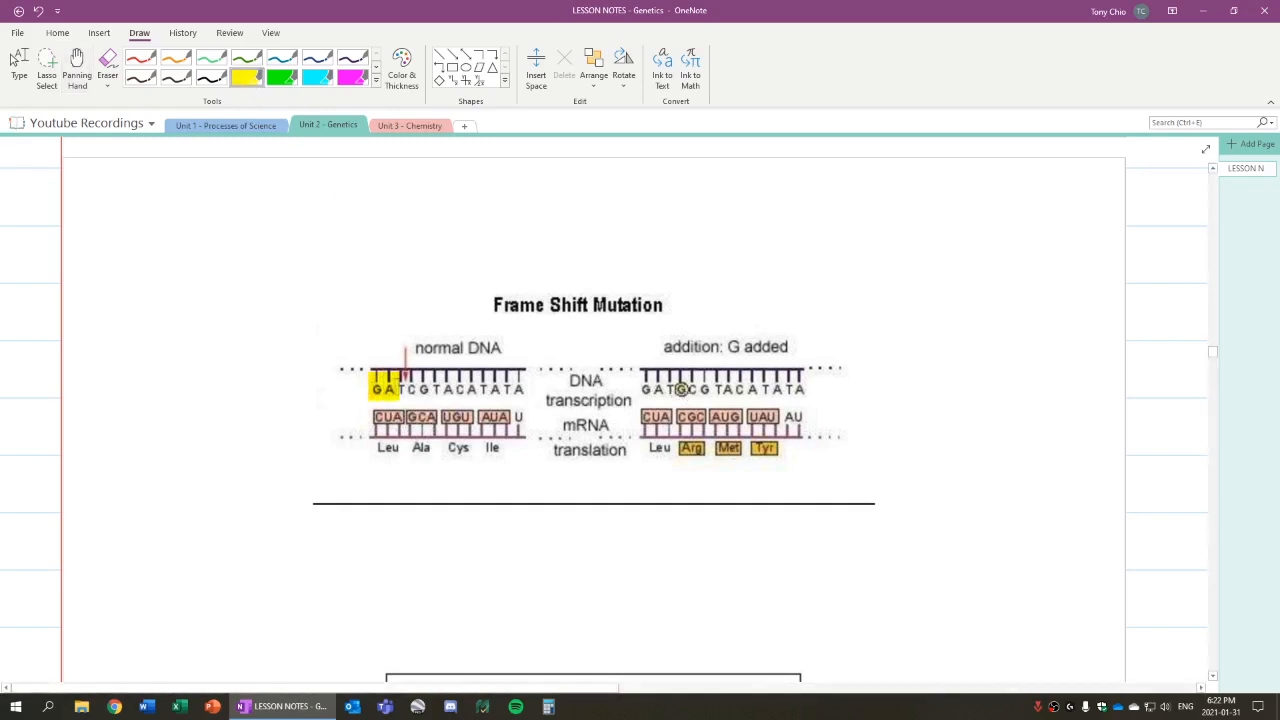
drag(640, 382, 672, 382)
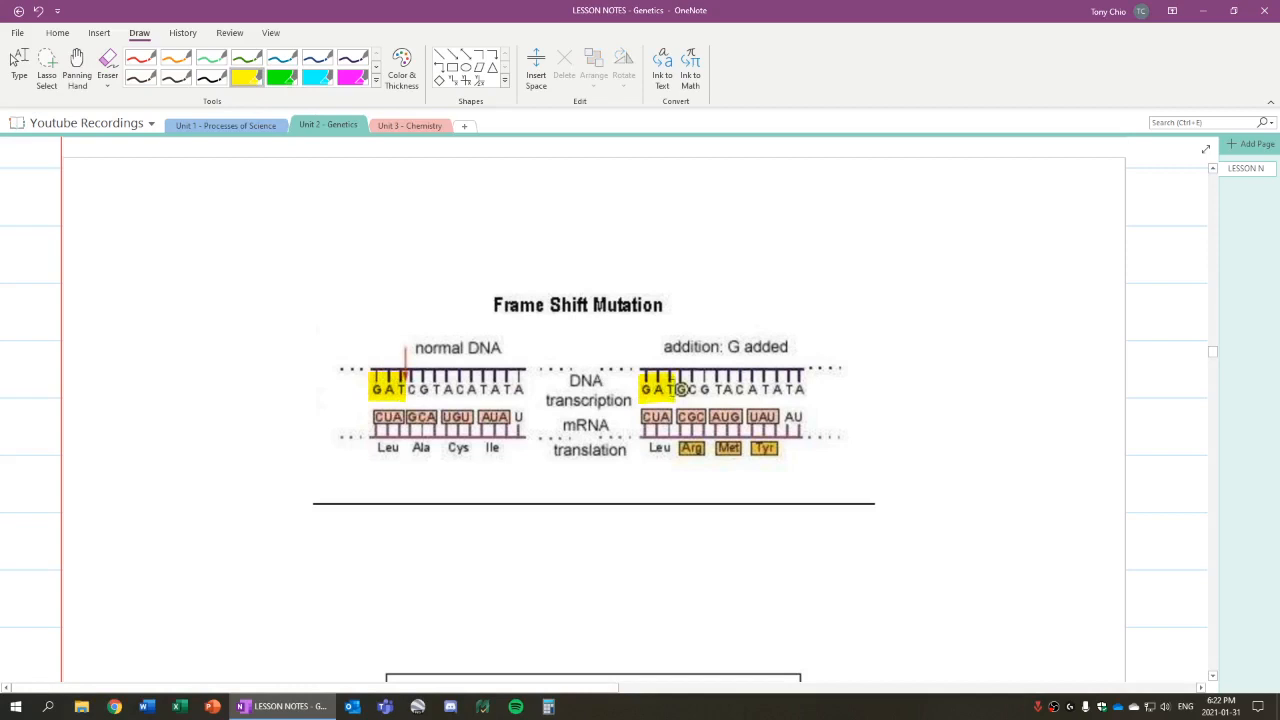
- Highlight CGT on the normal strand and CGG on the G-added strand in green
click(282, 76)
drag(410, 386, 442, 386)
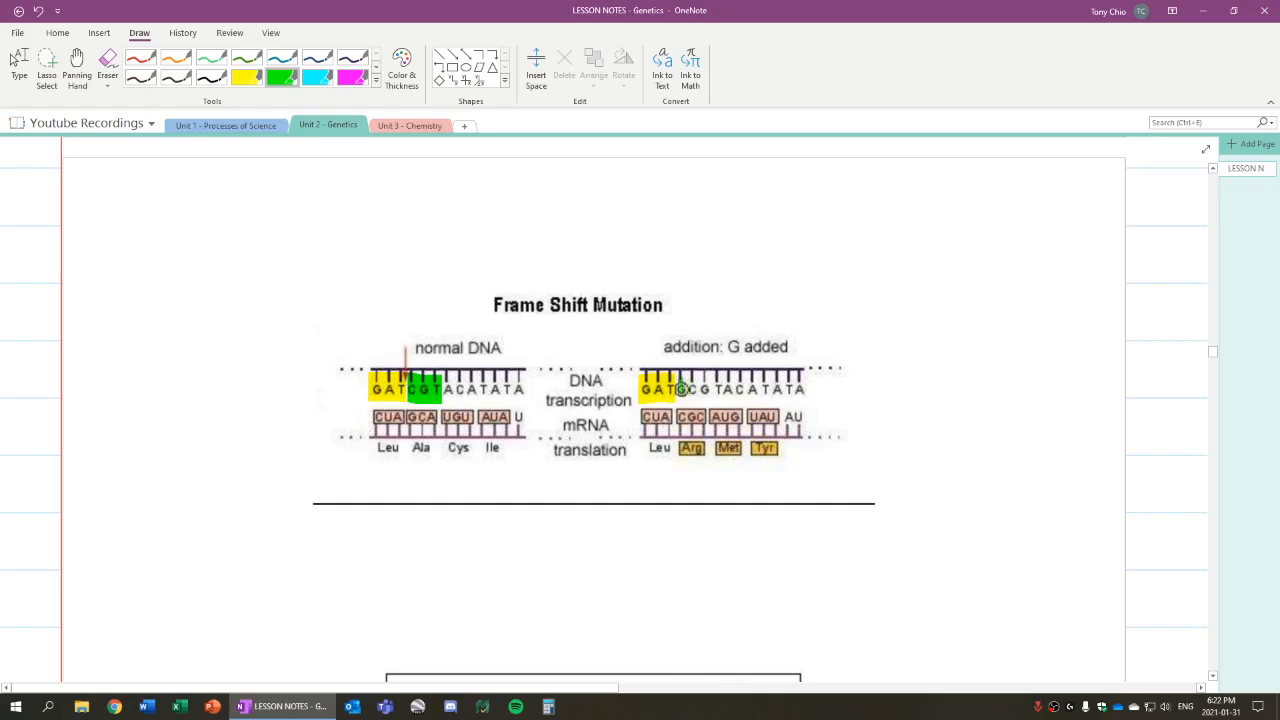
drag(678, 388, 710, 388)
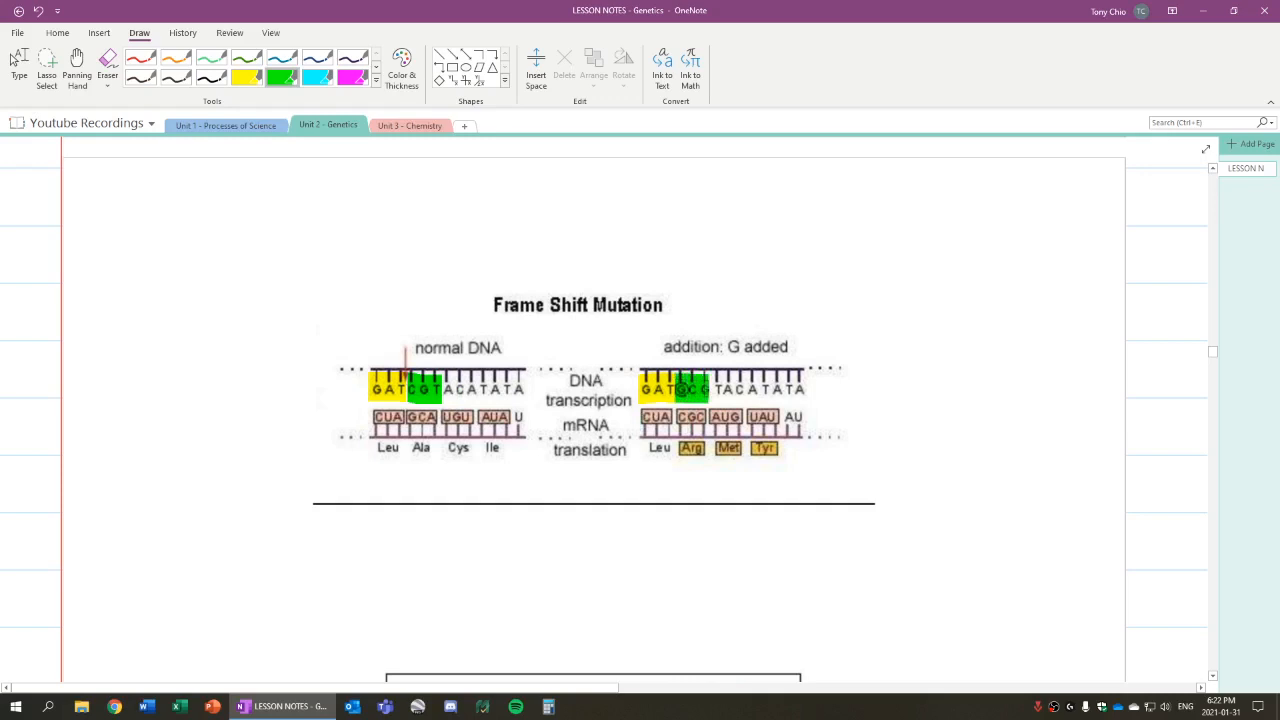
click(77, 65)
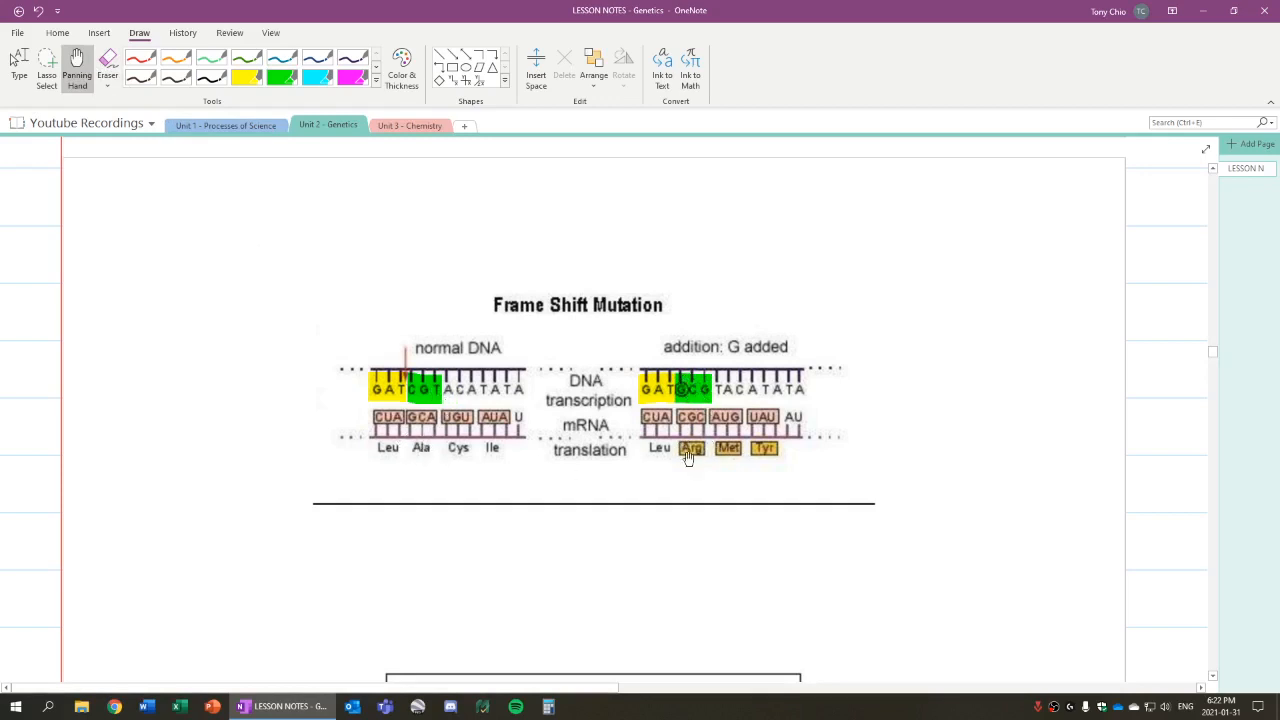
- Highlight ACA on the normal strand and TAC on the G-added strand in cyan
click(316, 75)
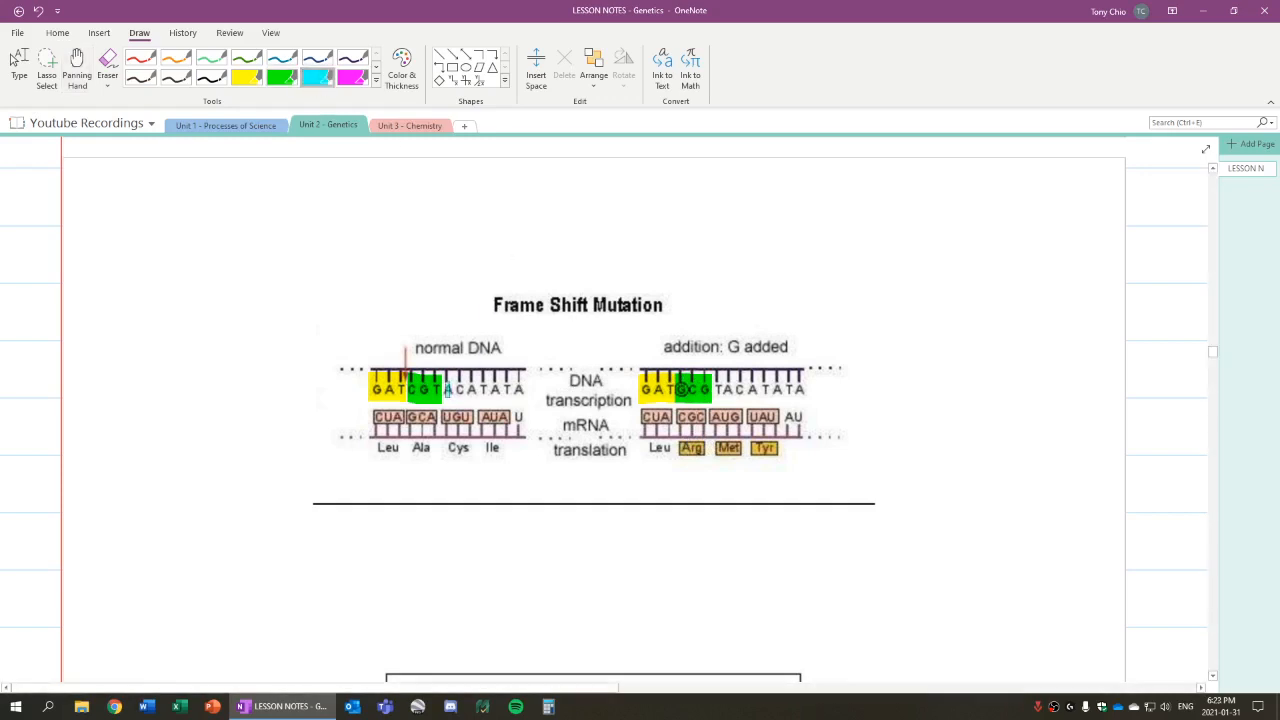
drag(445, 389, 476, 389)
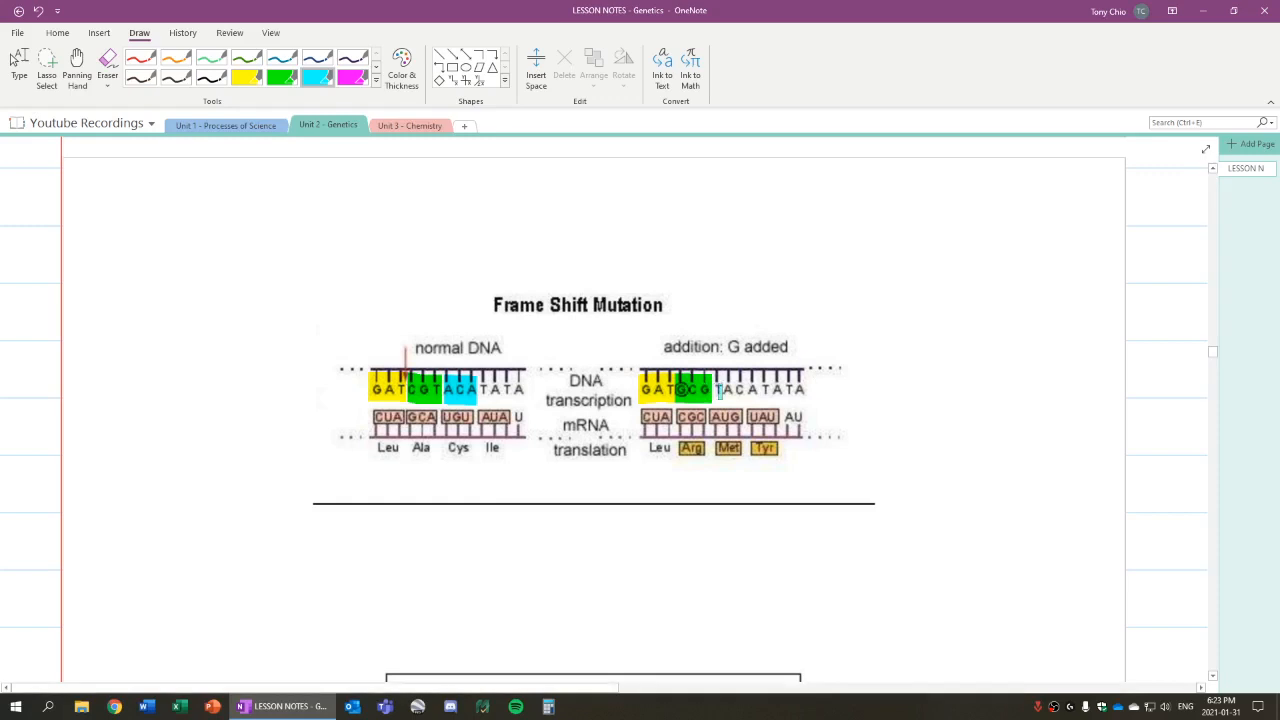
click(77, 68)
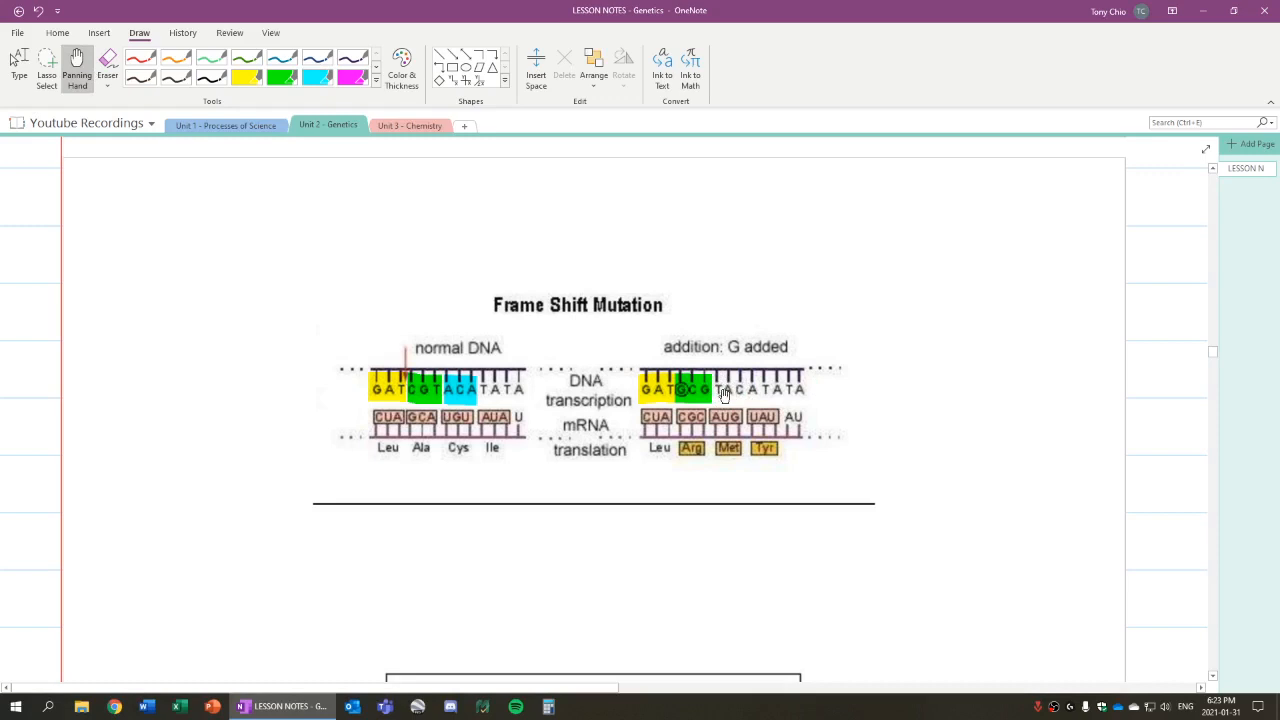
click(318, 75)
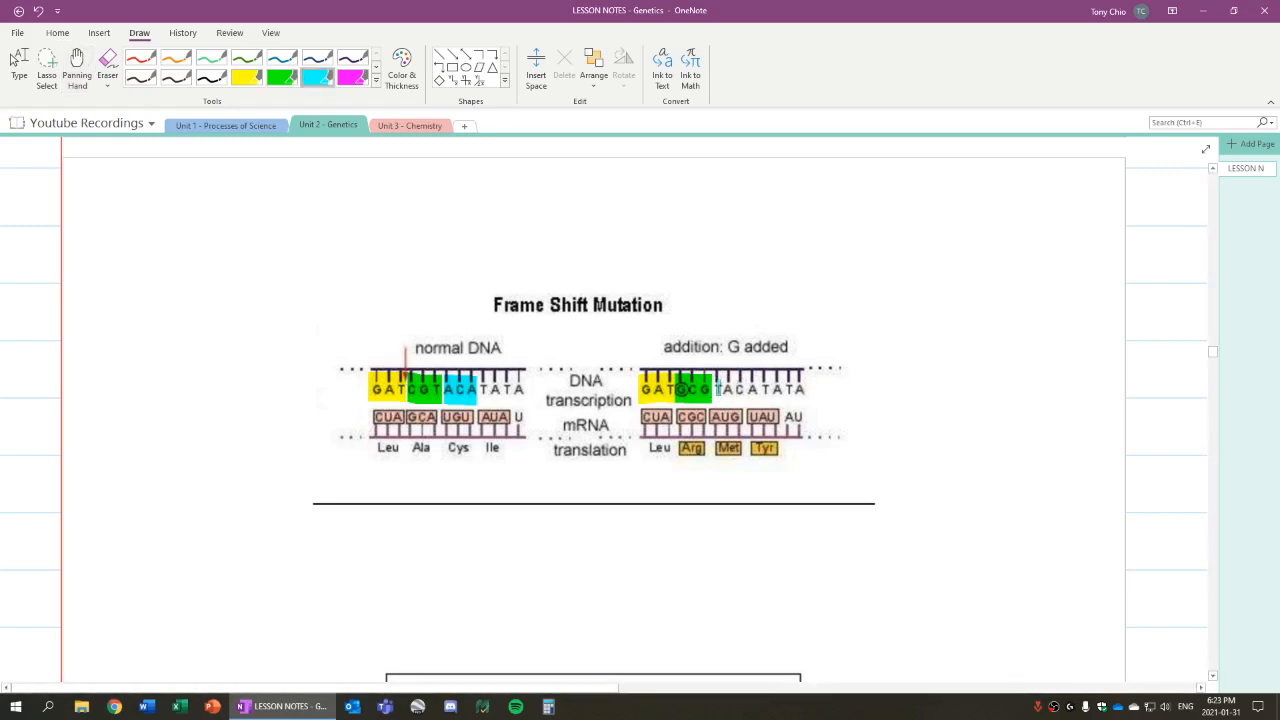
drag(716, 386, 745, 386)
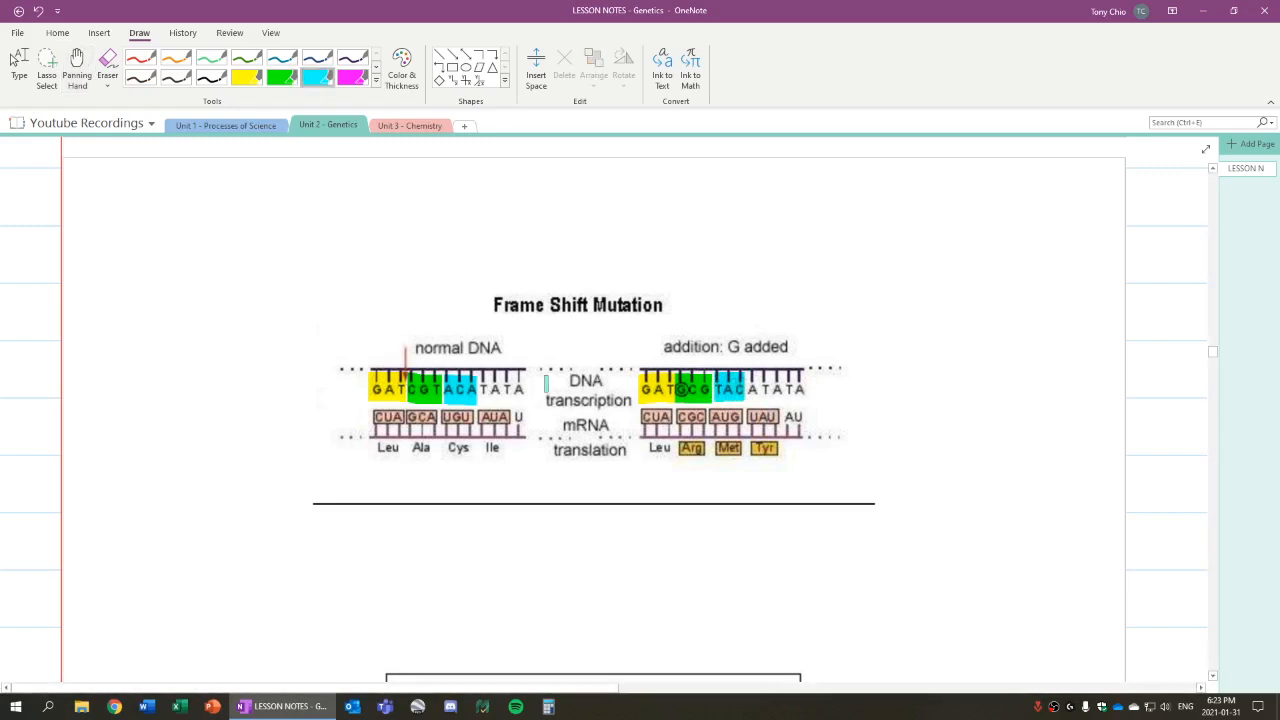
scroll(640, 400, down, 2)
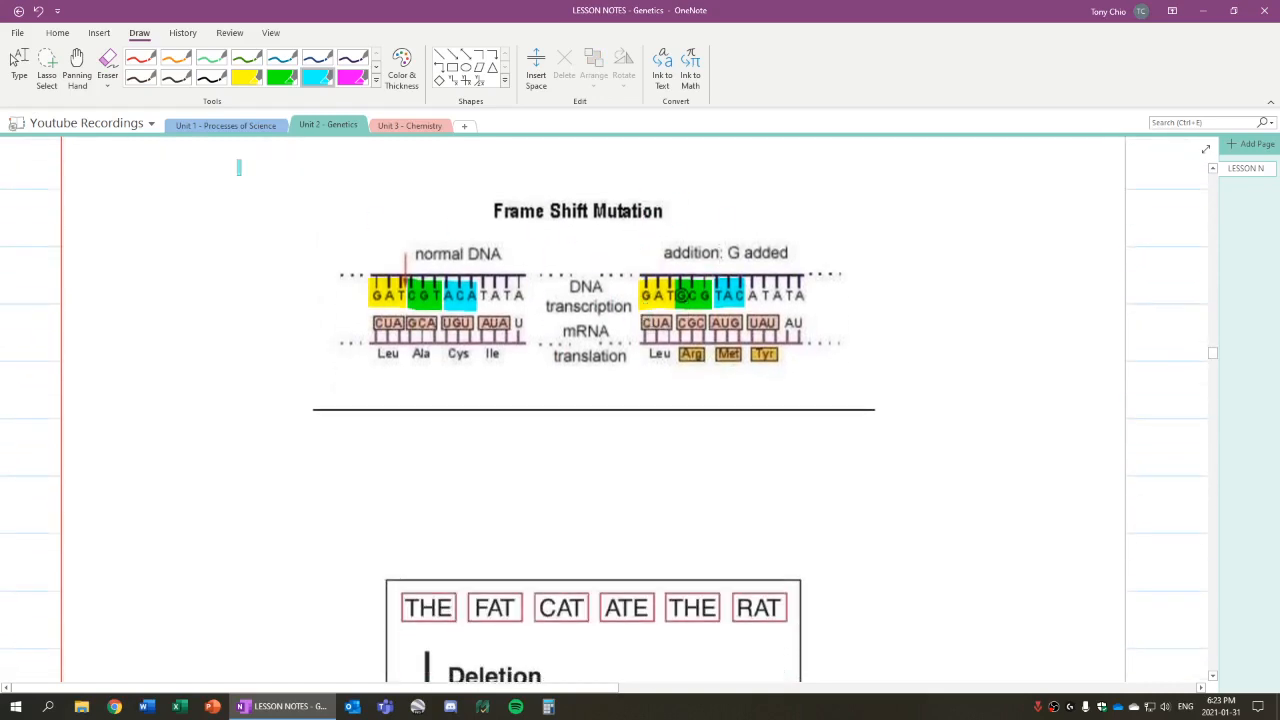
- Pan down to the deletion example and start a red bullet reading 'It also'
click(77, 65)
drag(676, 486, 674, 350)
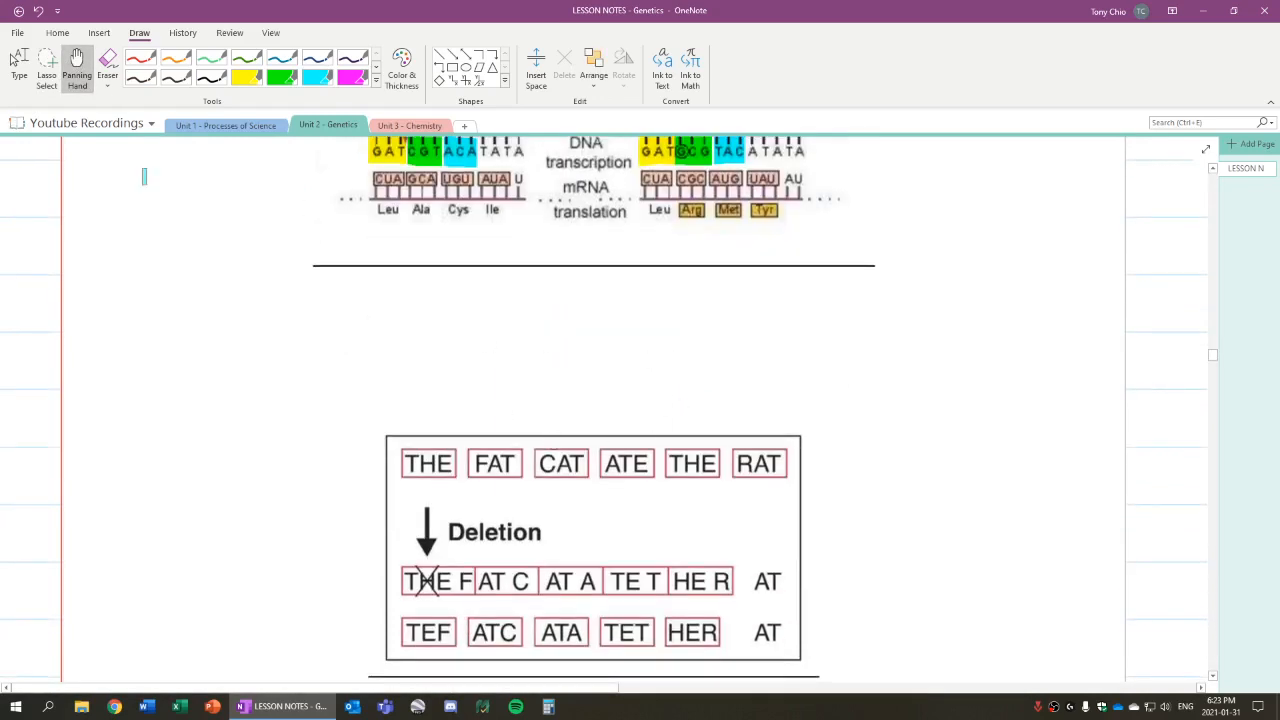
click(140, 62)
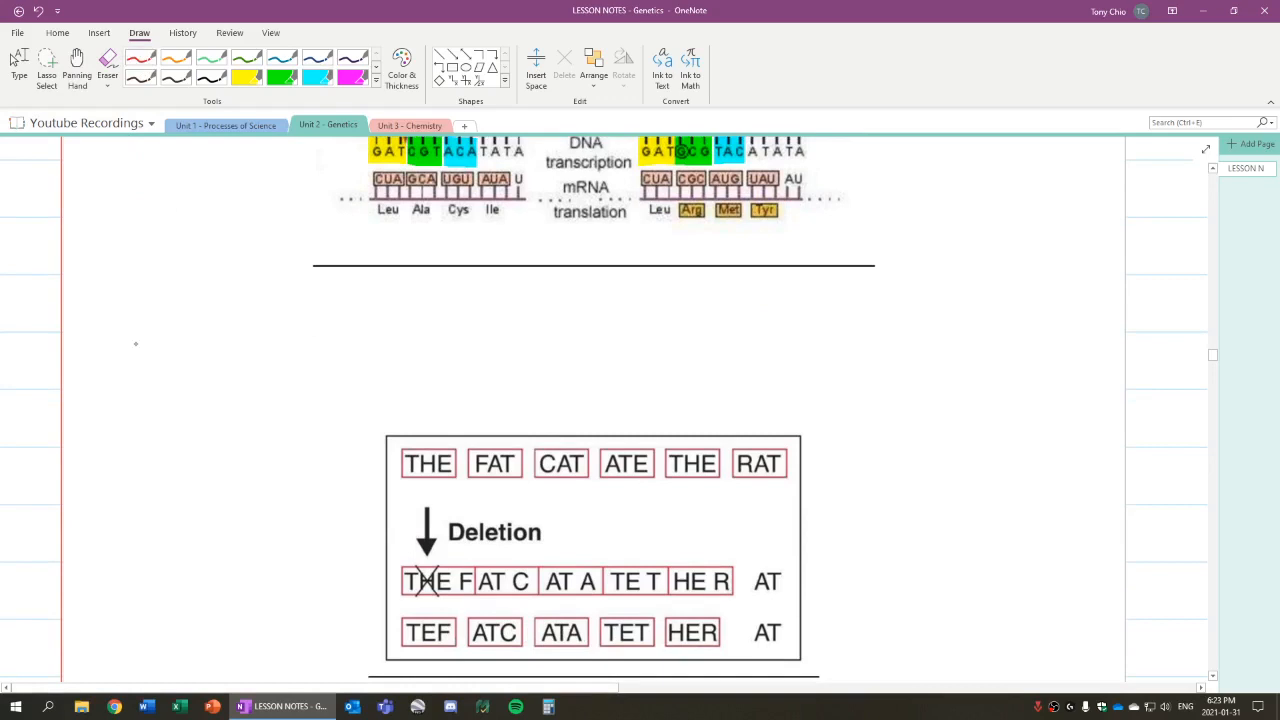
click(152, 327)
mouse_move(206, 302)
mouse_down()
mouse_move(210, 350)
mouse_move(228, 352)
mouse_up()
mouse_move(216, 325)
mouse_down()
mouse_move(320, 302)
mouse_move(346, 350)
mouse_up()
drag(348, 335, 364, 348)
- Finish the red note 'happens with deletion' and leave inking mode
mouse_move(418, 282)
mouse_down()
mouse_move(440, 340)
mouse_move(488, 358)
mouse_up()
mouse_move(492, 318)
mouse_down()
mouse_move(500, 356)
mouse_move(548, 336)
mouse_up()
mouse_move(550, 314)
mouse_down()
mouse_move(562, 340)
mouse_move(658, 346)
mouse_up()
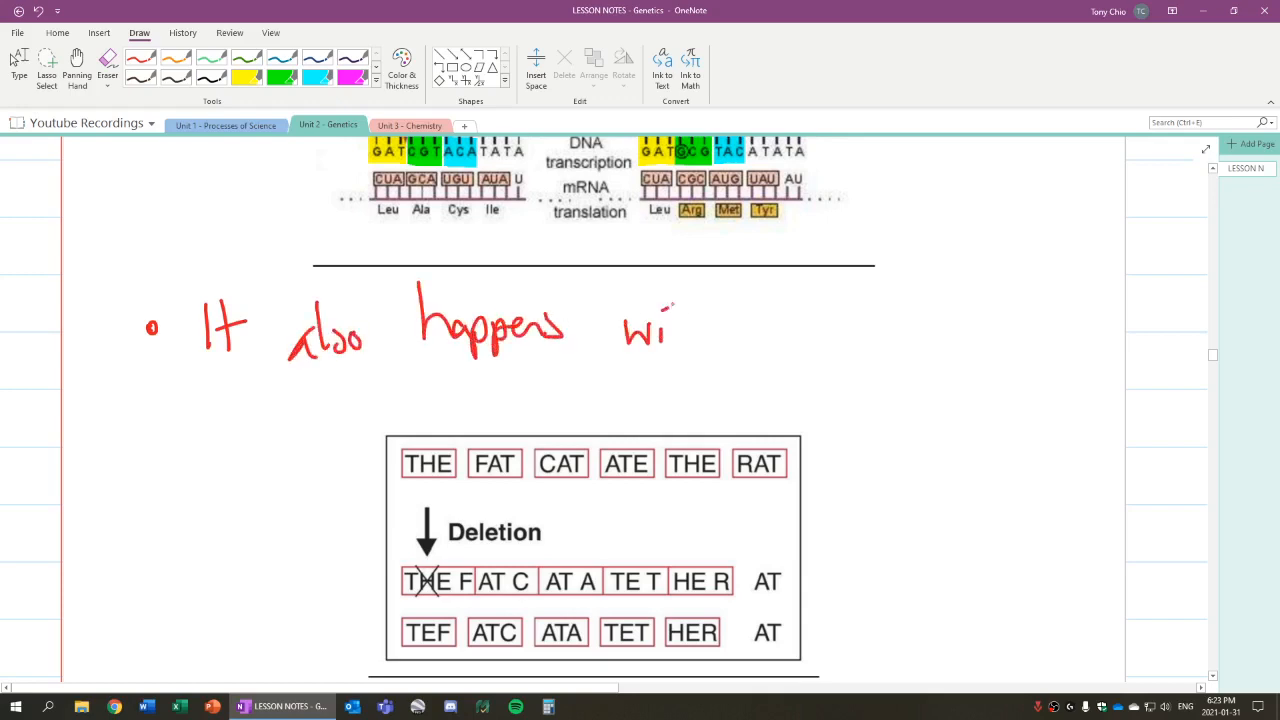
mouse_move(670, 302)
mouse_down()
mouse_move(704, 340)
mouse_move(790, 290)
mouse_move(812, 340)
mouse_up()
mouse_move(820, 290)
mouse_down()
mouse_move(830, 346)
mouse_move(850, 338)
mouse_up()
mouse_move(848, 294)
mouse_down()
mouse_move(856, 340)
mouse_move(866, 336)
mouse_up()
mouse_move(866, 308)
mouse_down()
mouse_move(880, 340)
mouse_move(908, 342)
mouse_up()
key(Escape)
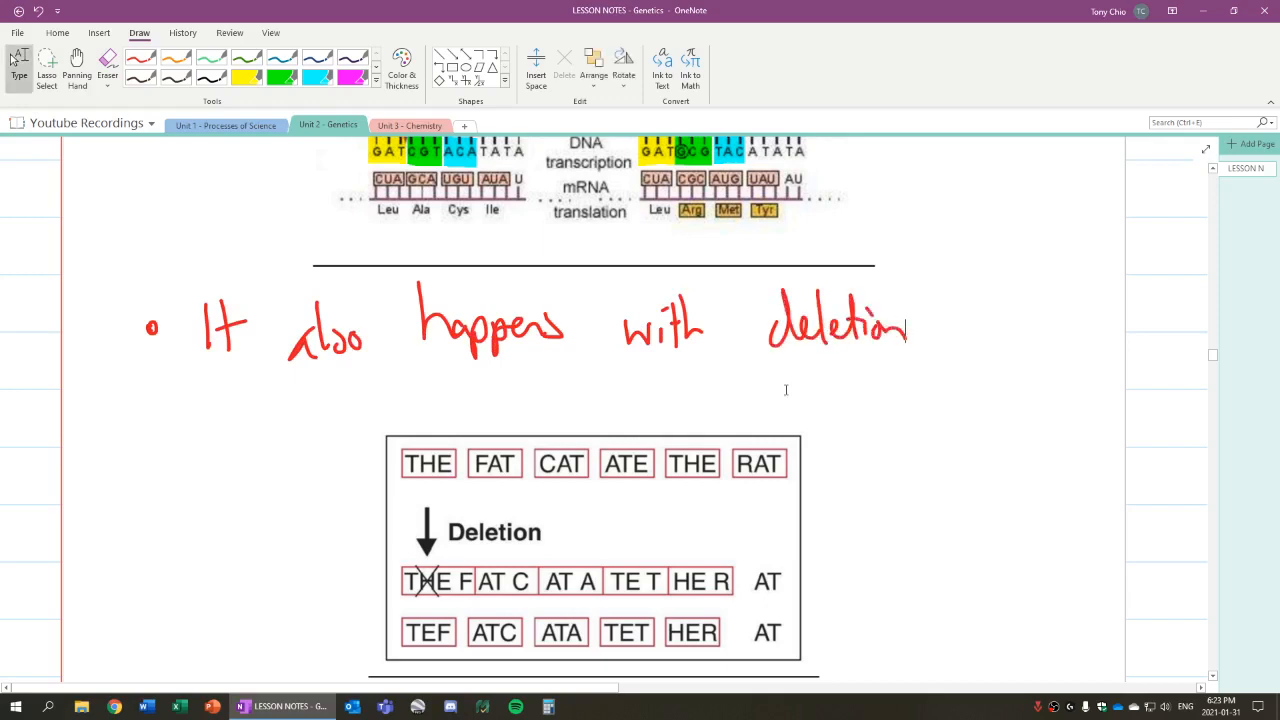
scroll(786, 390, down, 2)
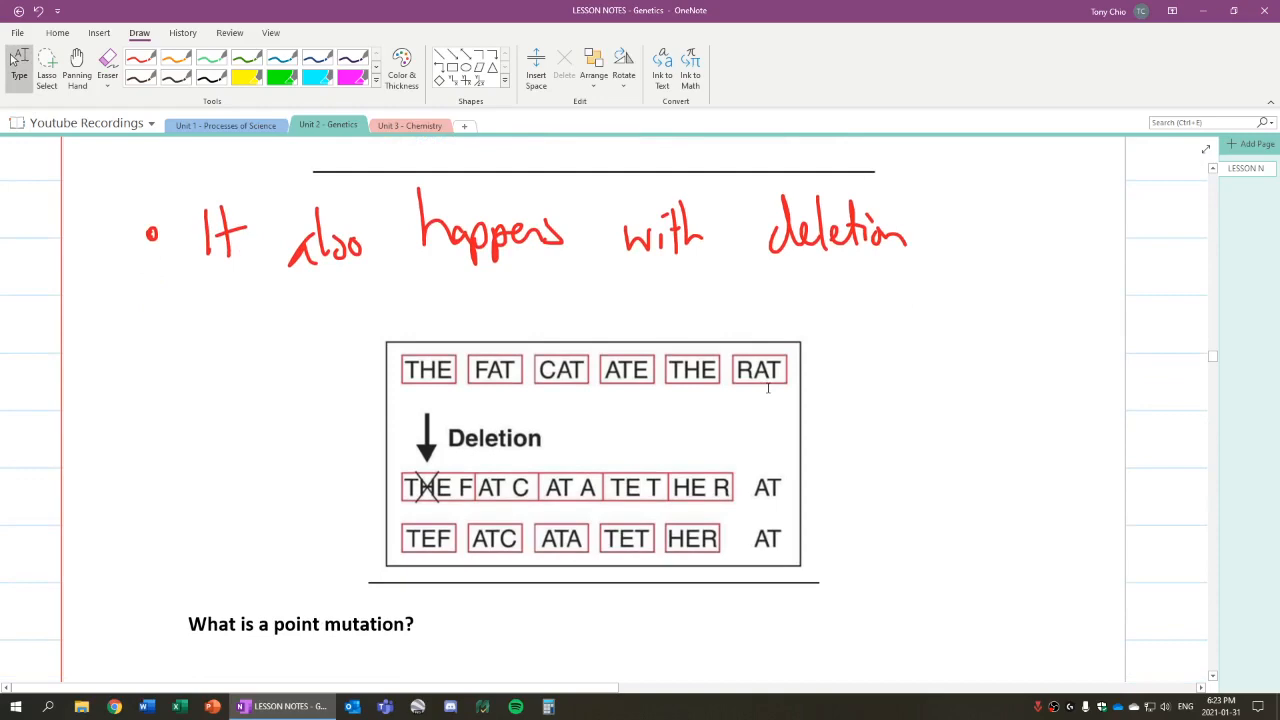
scroll(768, 390, up, 1)
scroll(768, 390, up, 10)
scroll(710, 352, up, 5)
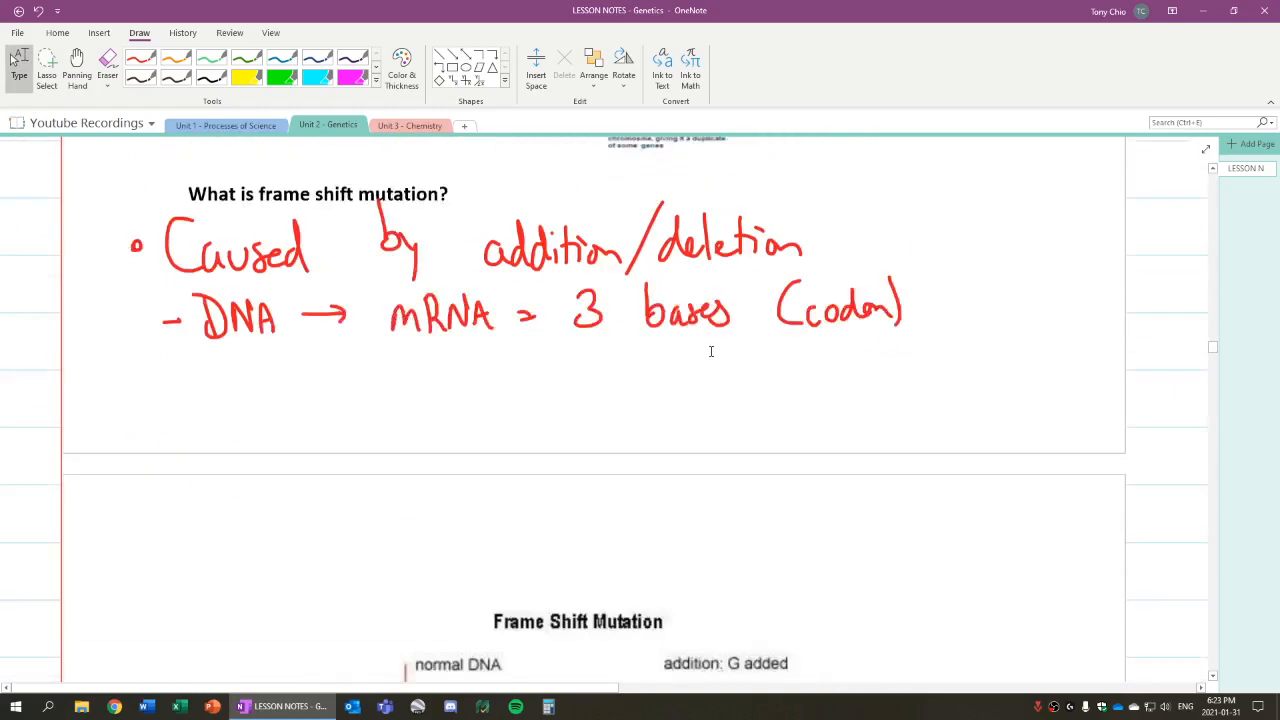
scroll(710, 352, down, 5)
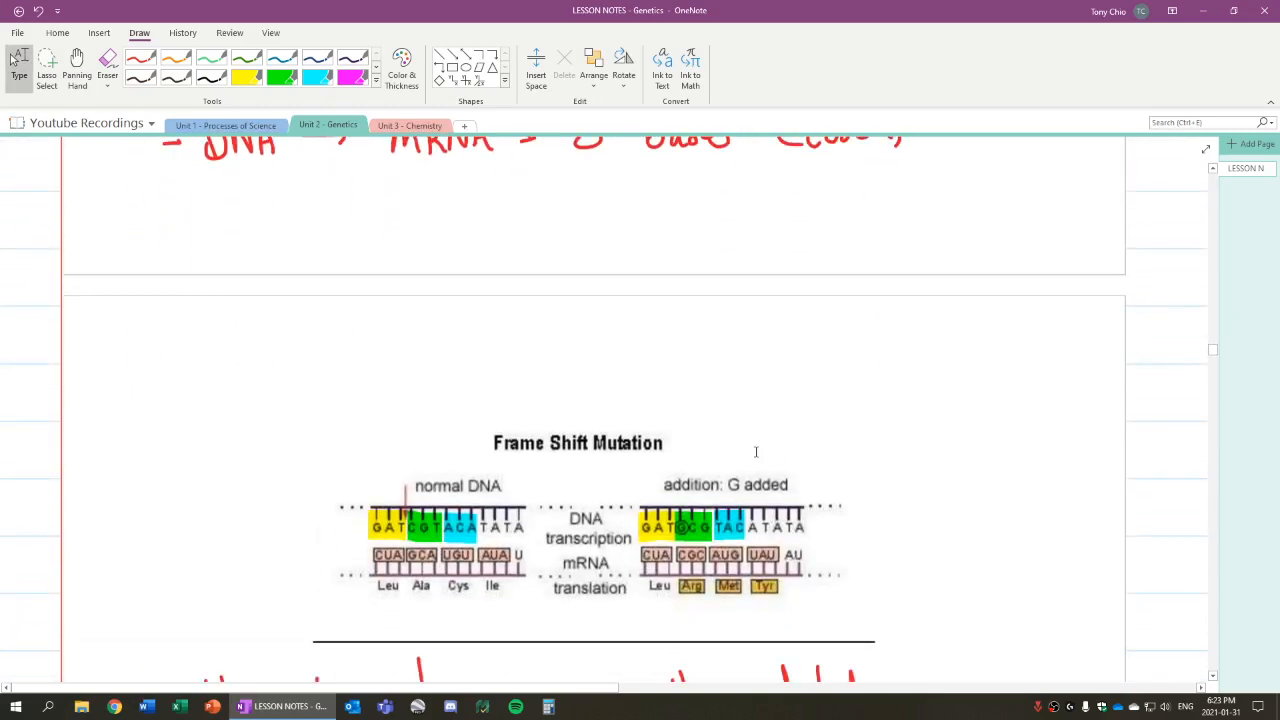
scroll(756, 452, down, 4)
scroll(757, 447, down, 4)
scroll(757, 447, down, 4)
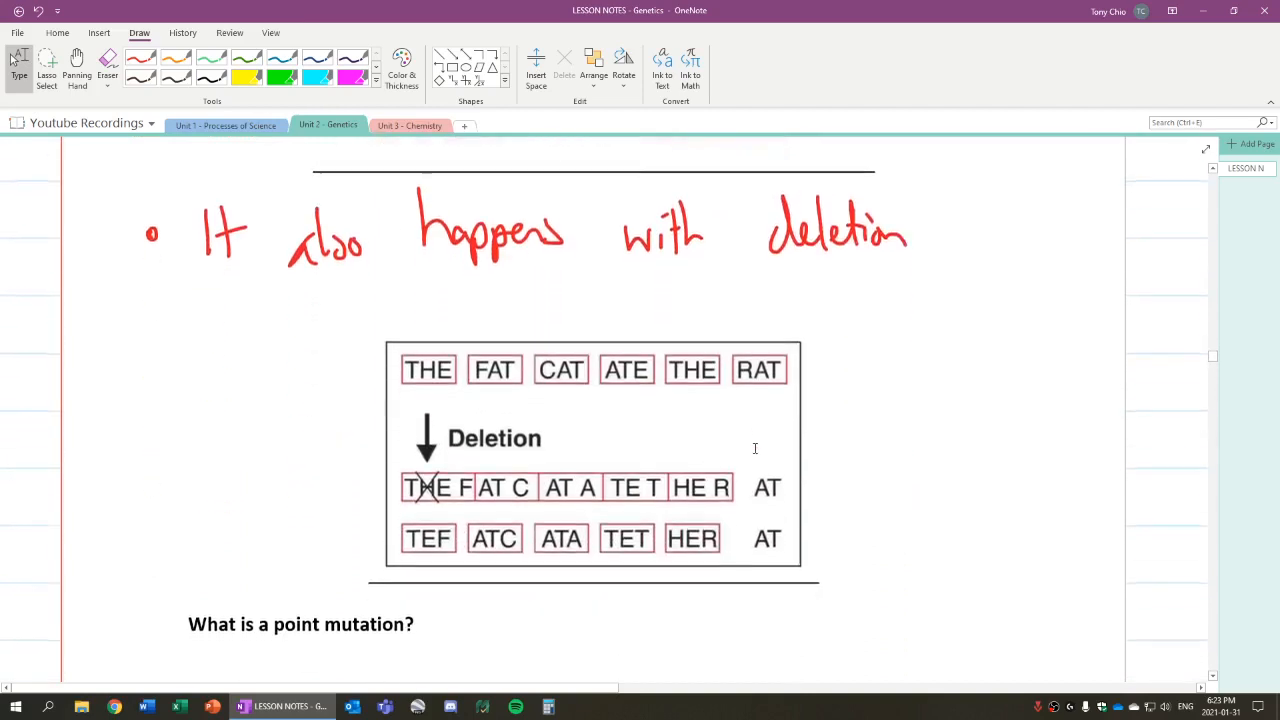
scroll(757, 447, down, 3)
scroll(758, 433, down, 3)
scroll(758, 433, down, 2)
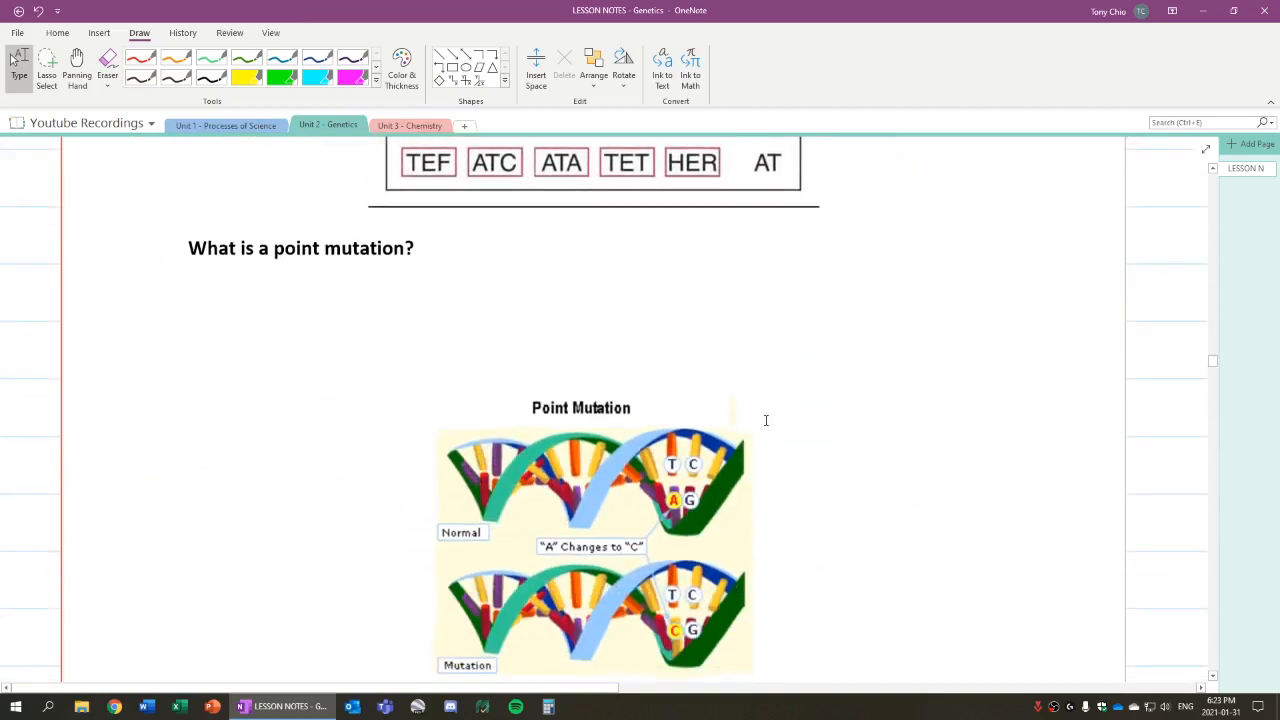
- Handwrite the bullet 'happens due to substitution' below the point mutation question
click(197, 279)
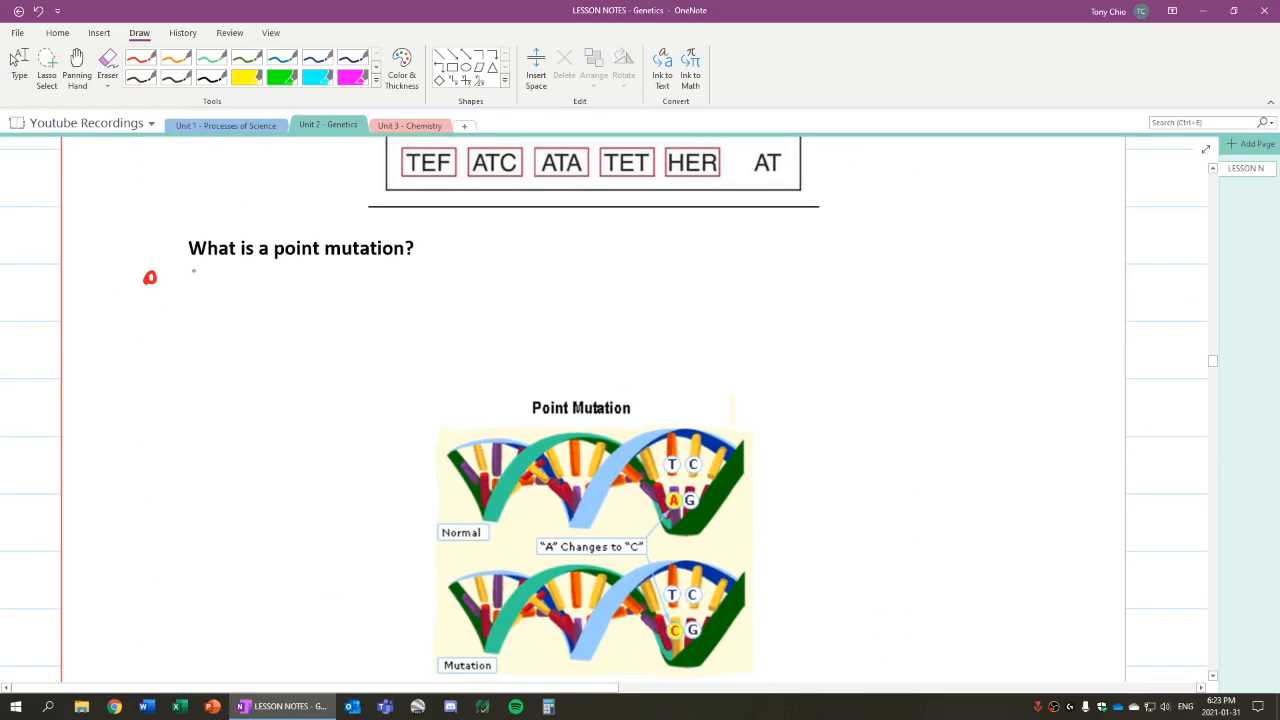
mouse_move(197, 274)
mouse_down()
mouse_move(200, 305)
mouse_move(262, 320)
mouse_move(313, 292)
mouse_move(324, 310)
mouse_move(396, 290)
mouse_move(518, 300)
mouse_up()
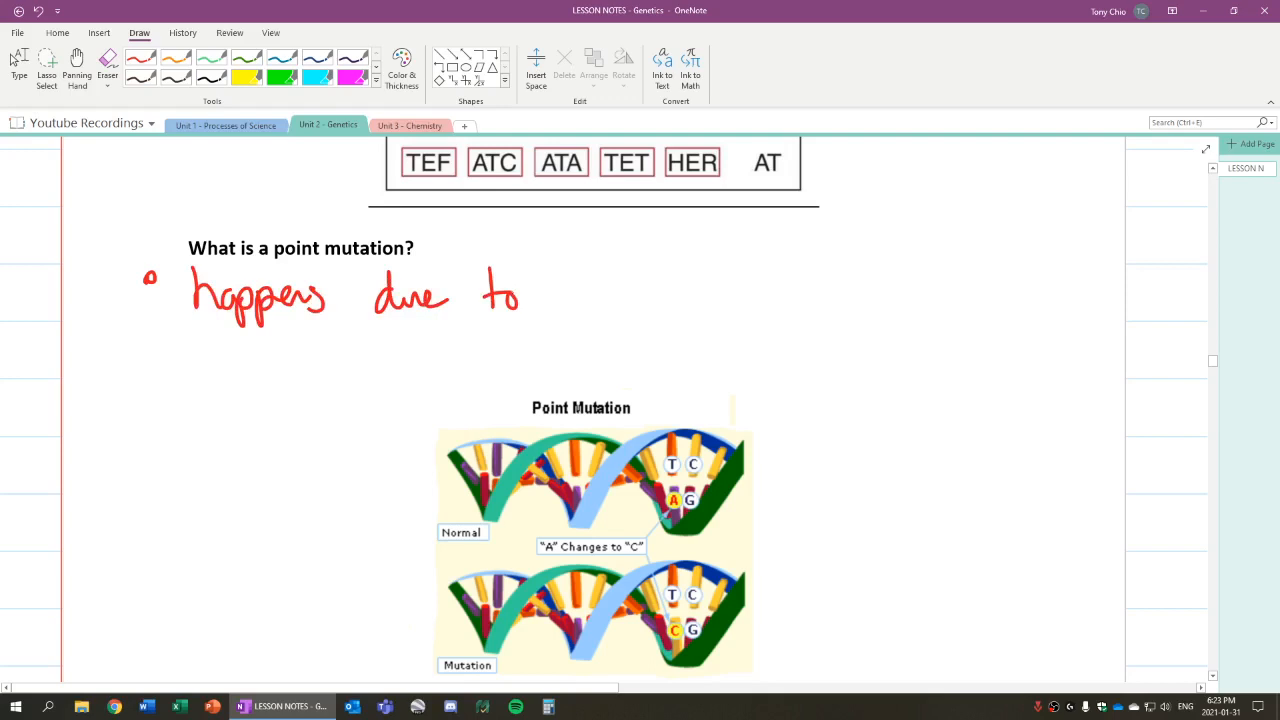
mouse_move(600, 276)
mouse_down()
mouse_move(592, 306)
mouse_move(650, 306)
mouse_up()
mouse_move(660, 284)
mouse_down()
mouse_move(670, 306)
mouse_move(740, 308)
mouse_up()
mouse_move(746, 274)
mouse_down()
mouse_move(750, 306)
mouse_move(762, 302)
mouse_up()
drag(762, 280, 778, 302)
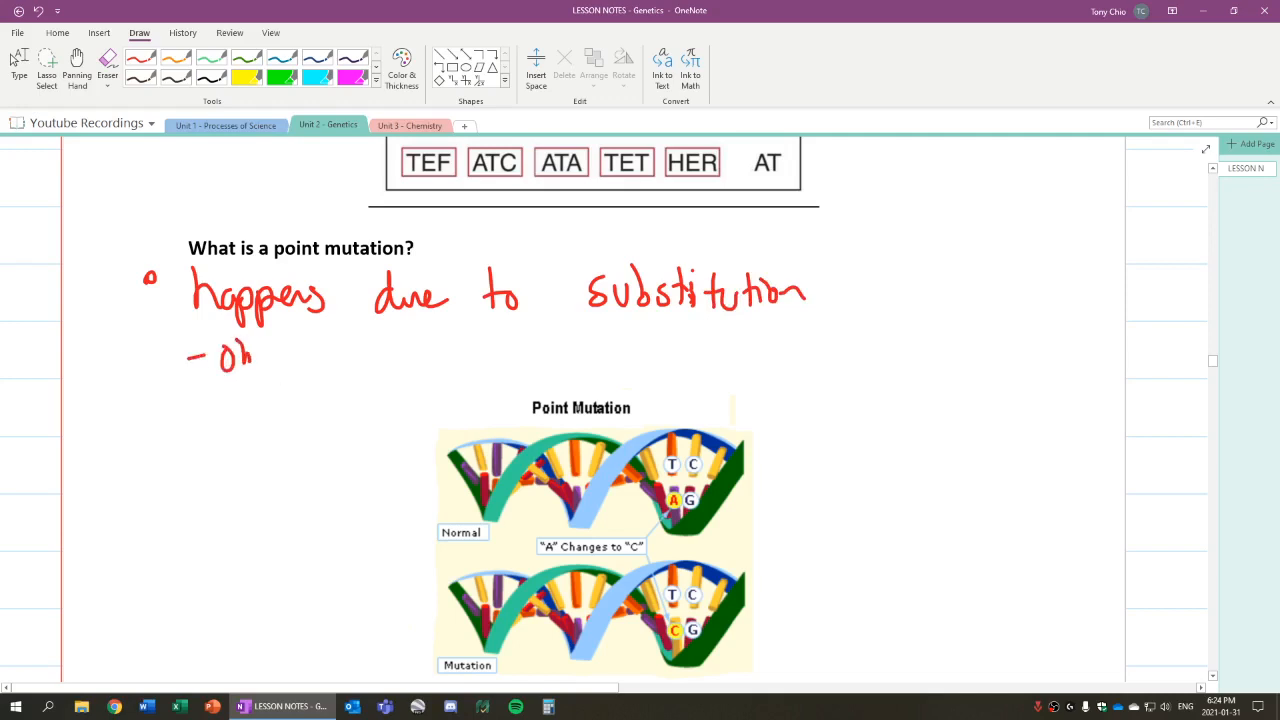
- Handwrite the second line 'only affects one amino acid' in red
drag(236, 352, 252, 374)
drag(262, 336, 270, 368)
drag(365, 362, 376, 378)
mouse_move(400, 328)
mouse_down()
mouse_move(392, 378)
mouse_move(438, 372)
mouse_up()
drag(442, 328, 444, 372)
mouse_move(545, 352)
mouse_down()
mouse_move(538, 374)
mouse_move(575, 370)
mouse_up()
drag(582, 350, 592, 355)
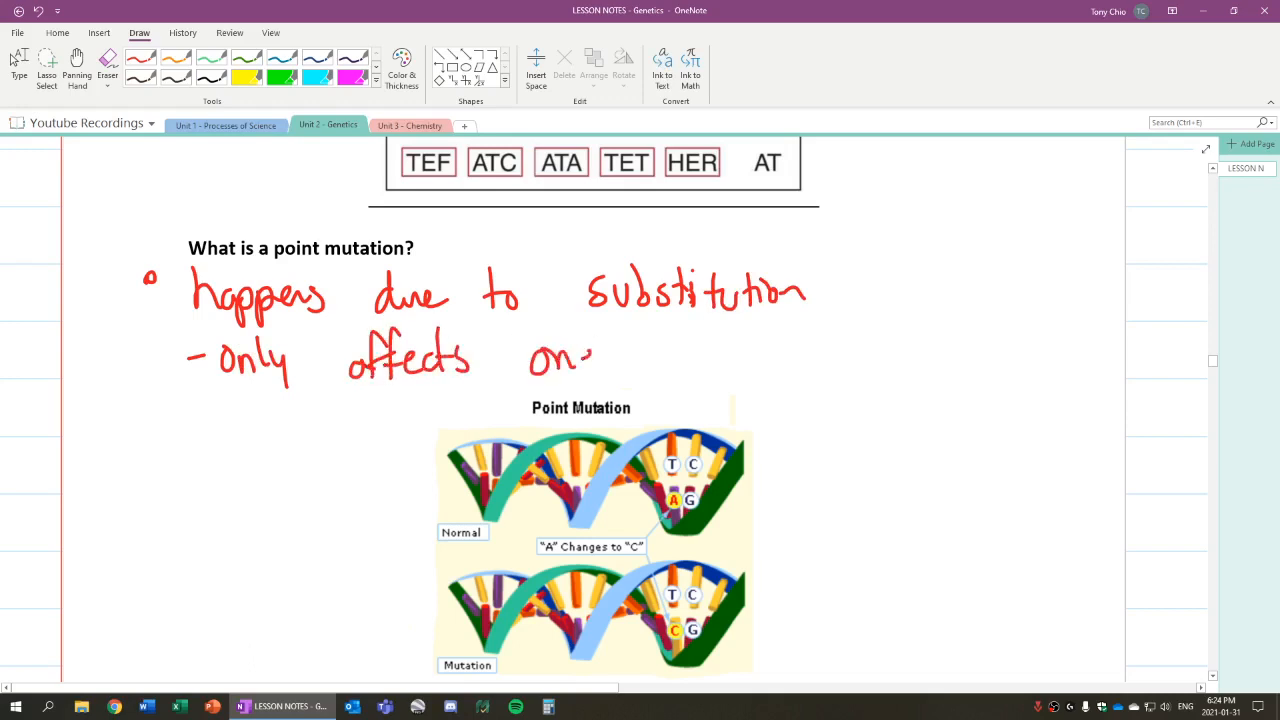
mouse_move(672, 352)
mouse_down()
mouse_move(676, 374)
mouse_move(726, 370)
mouse_up()
mouse_move(742, 354)
mouse_down()
mouse_move(740, 372)
mouse_move(798, 374)
mouse_up()
drag(814, 356, 822, 374)
drag(832, 360, 842, 376)
scroll(760, 320, up, 5)
scroll(760, 320, up, 5)
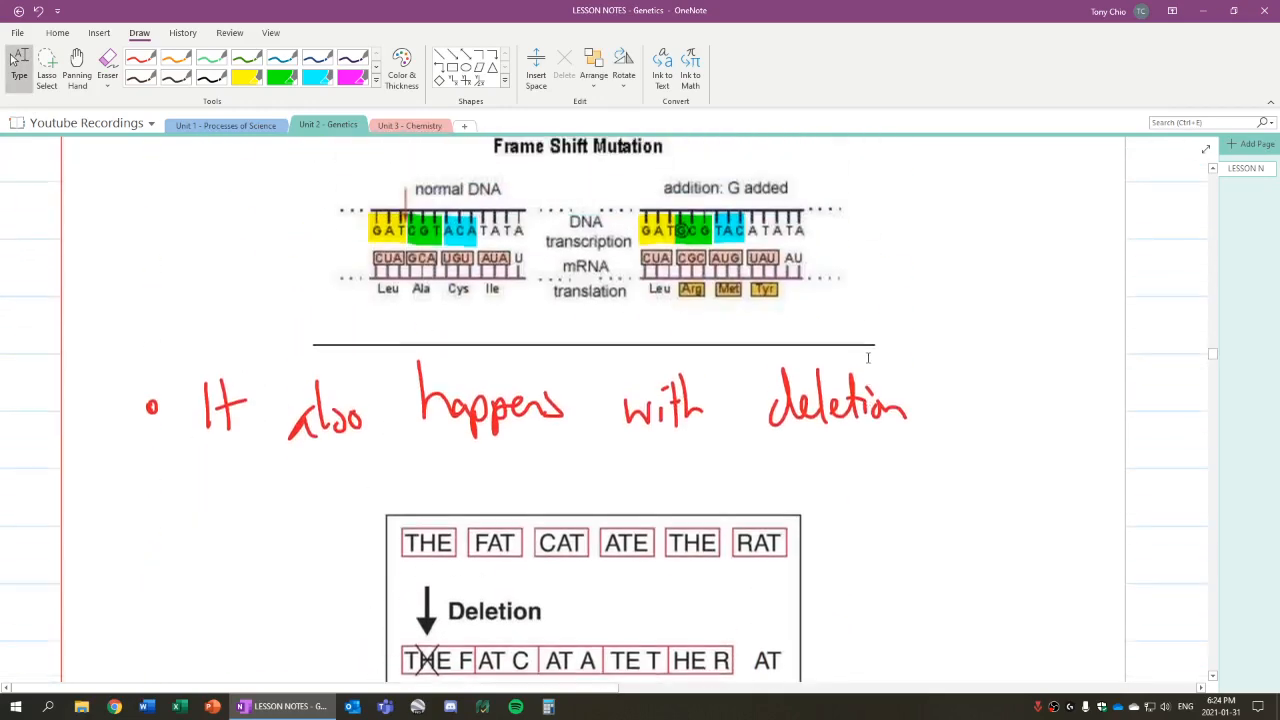
scroll(653, 311, up, 4)
click(77, 68)
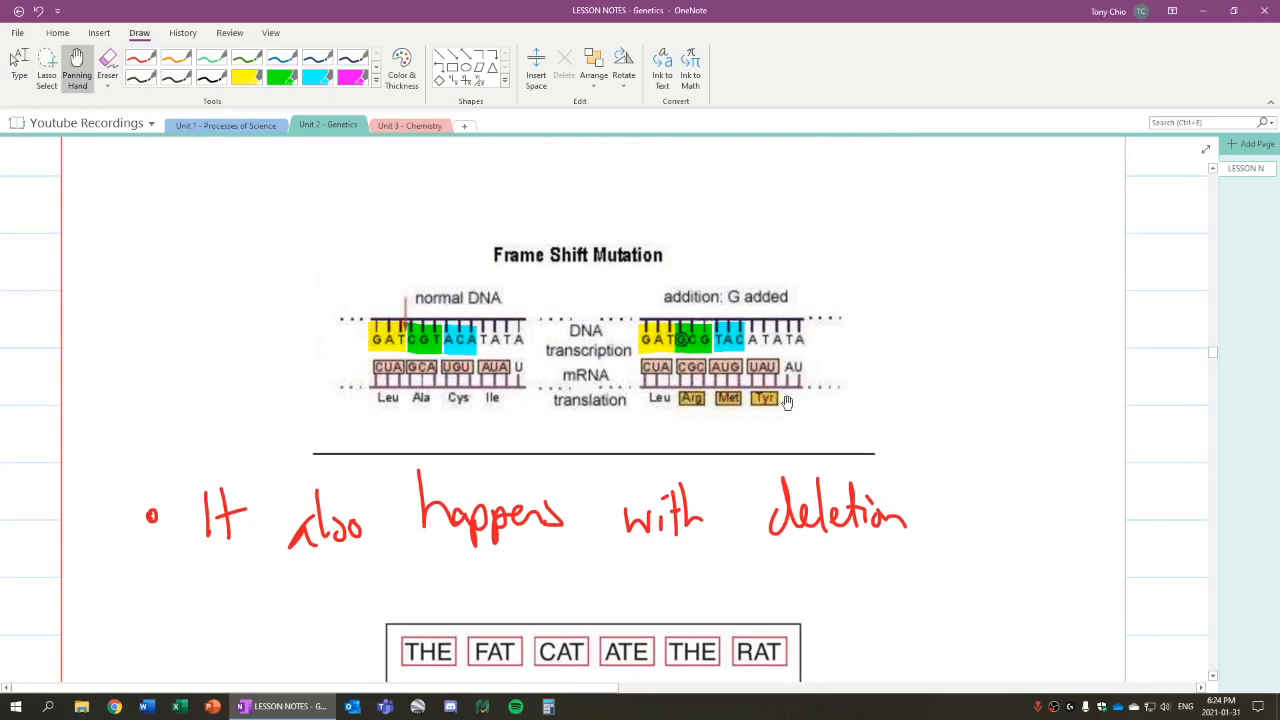
drag(516, 417, 516, 412)
scroll(516, 412, down, 5)
scroll(500, 380, down, 4)
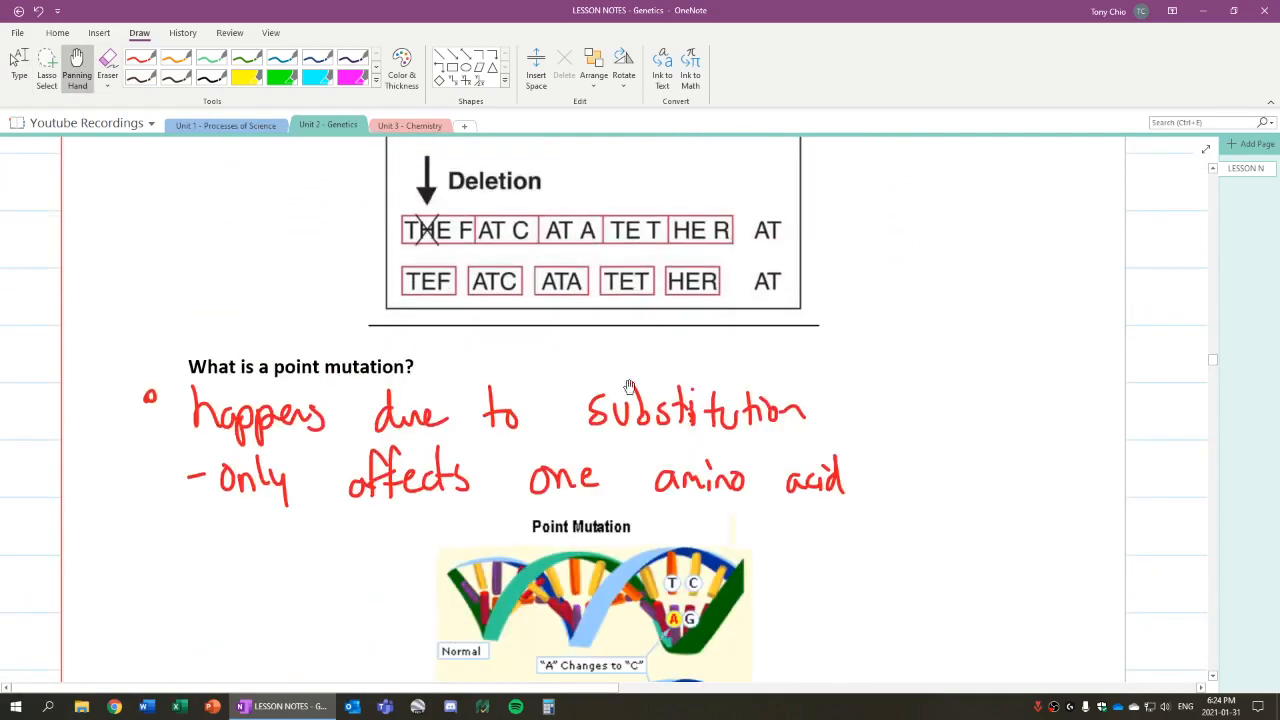
scroll(470, 340, down, 3)
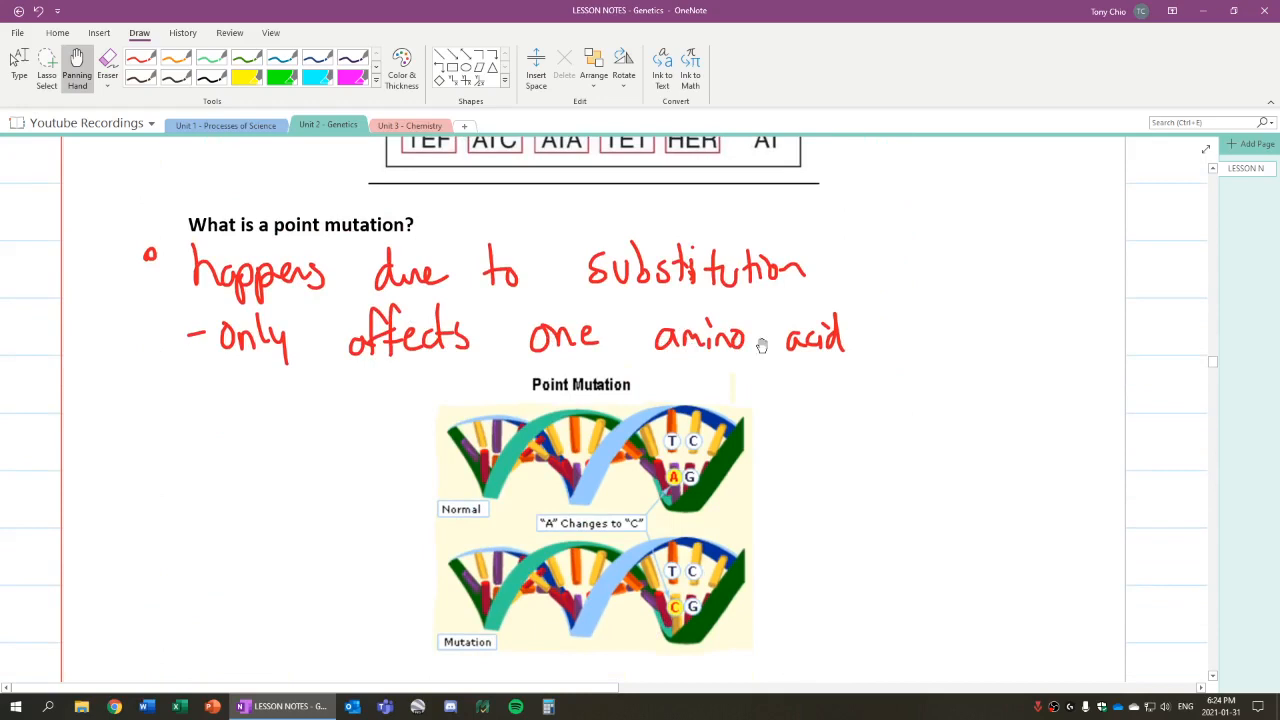
scroll(720, 395, down, 2)
scroll(720, 400, up, 2)
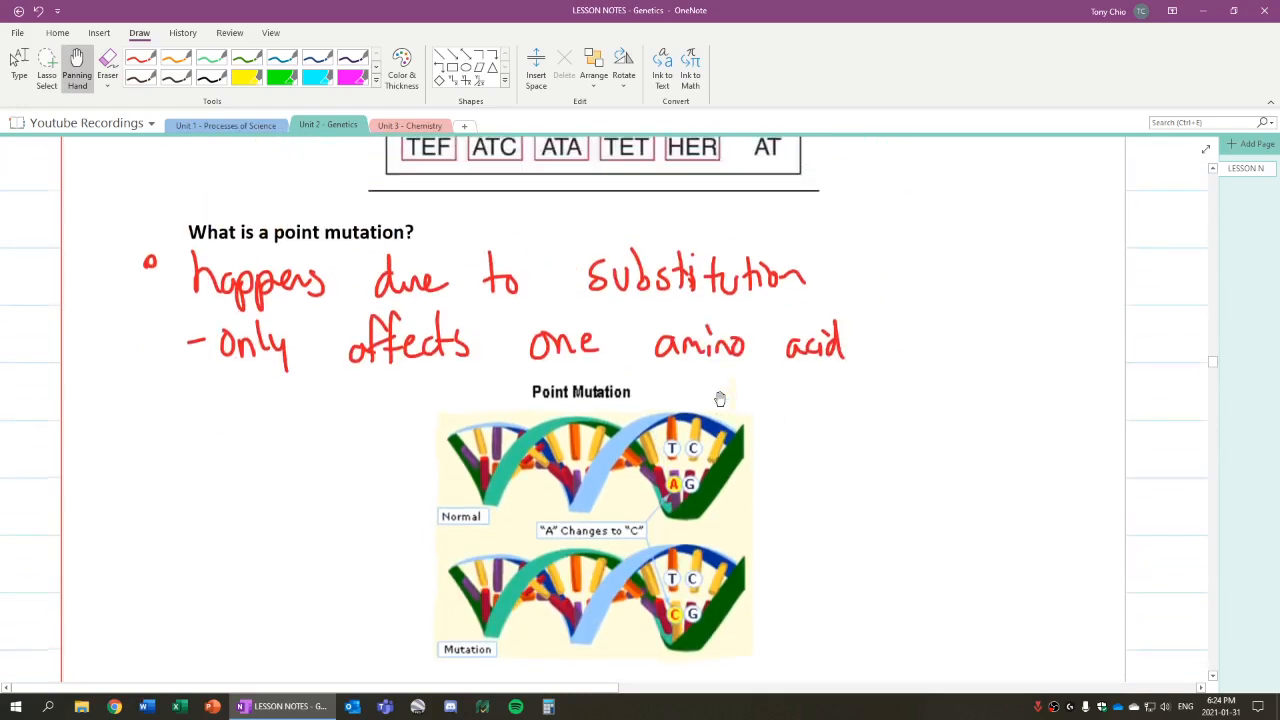
scroll(720, 399, down, 2)
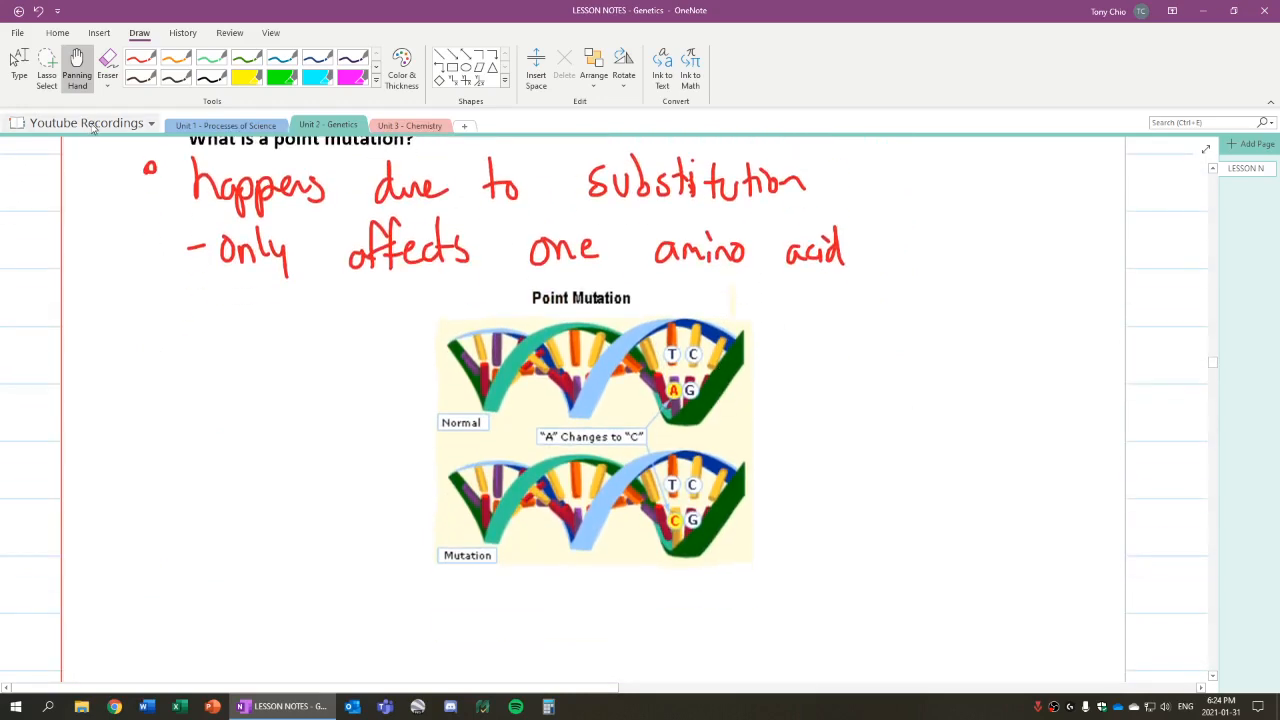
click(140, 60)
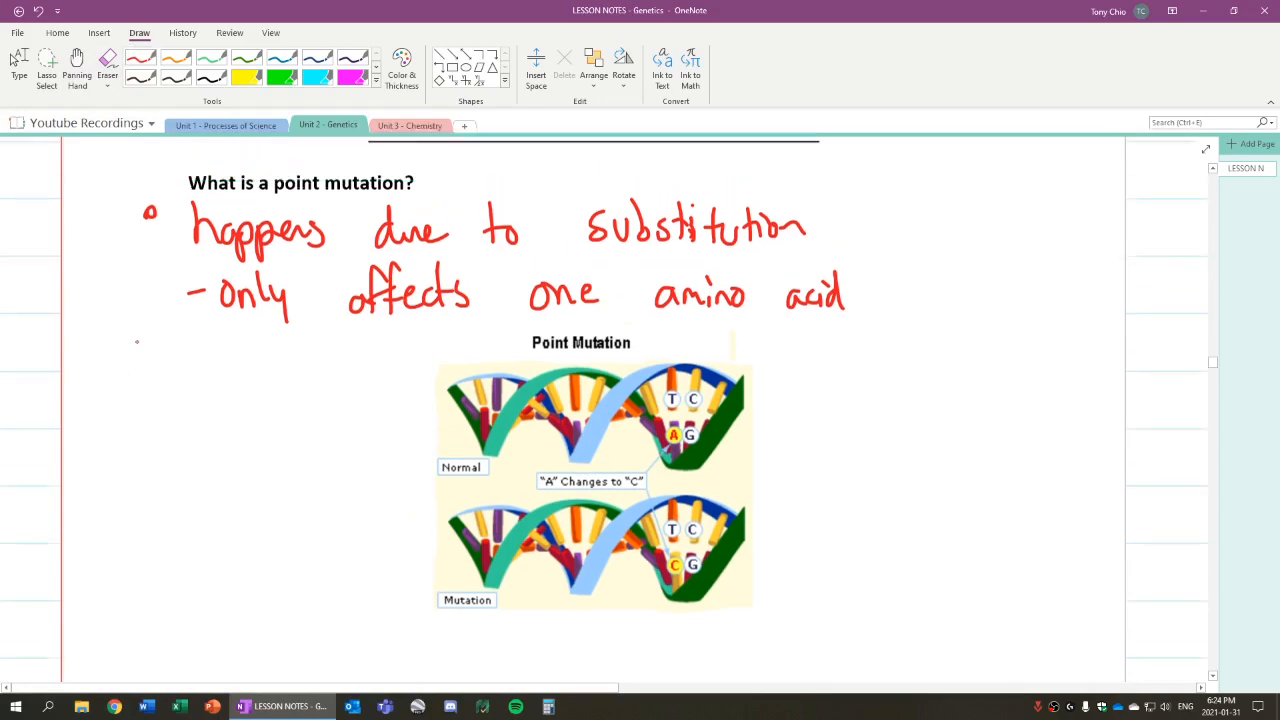
scroll(137, 341, down, 8)
scroll(137, 341, up, 3)
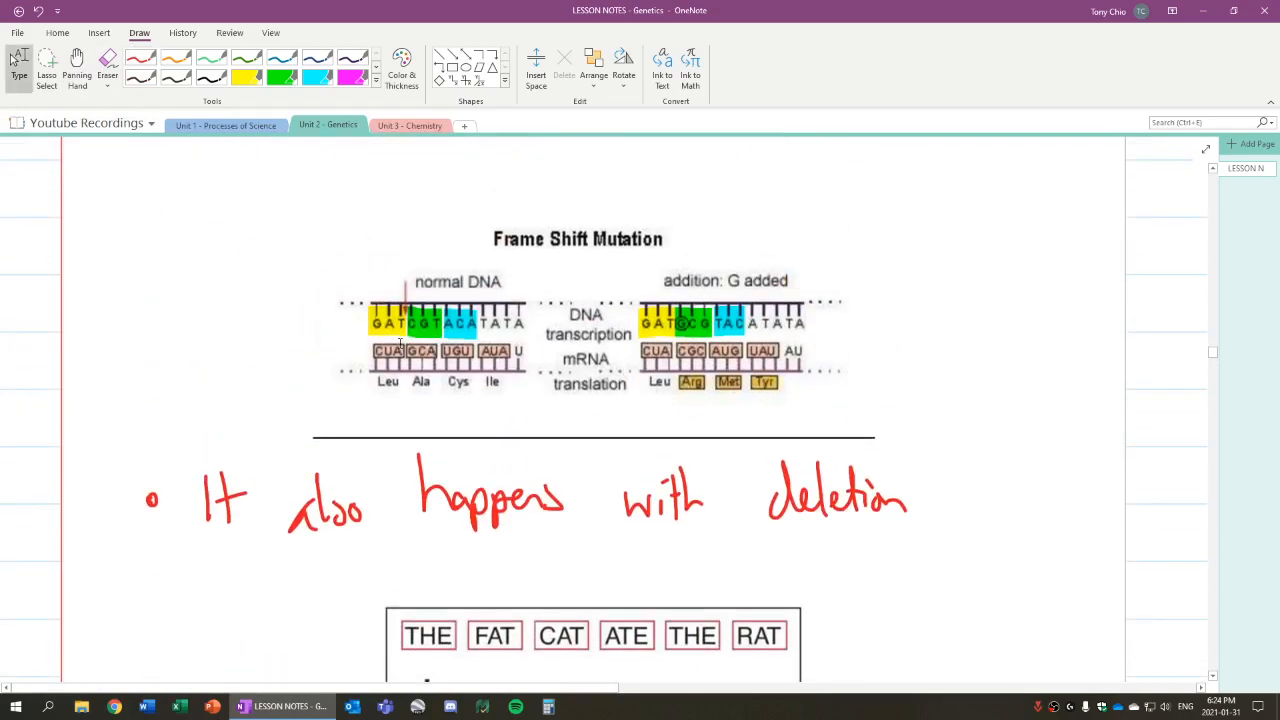
scroll(400, 344, down, 2)
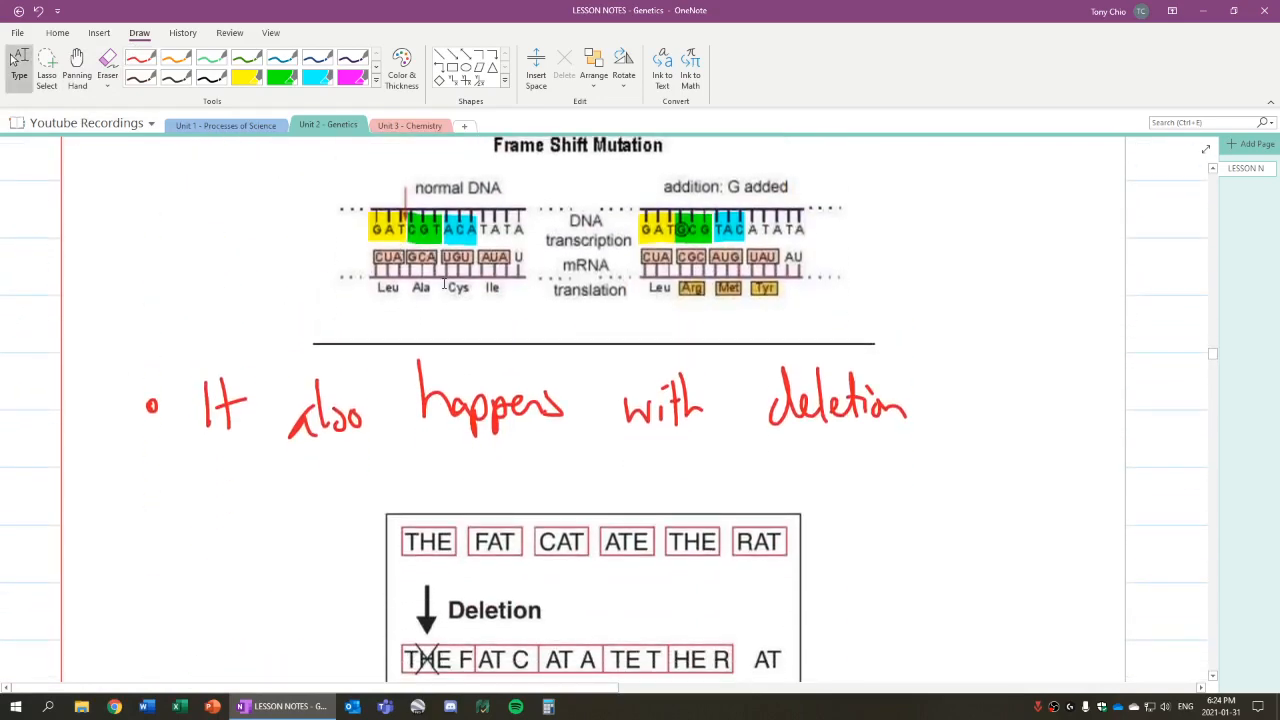
scroll(443, 285, down, 8)
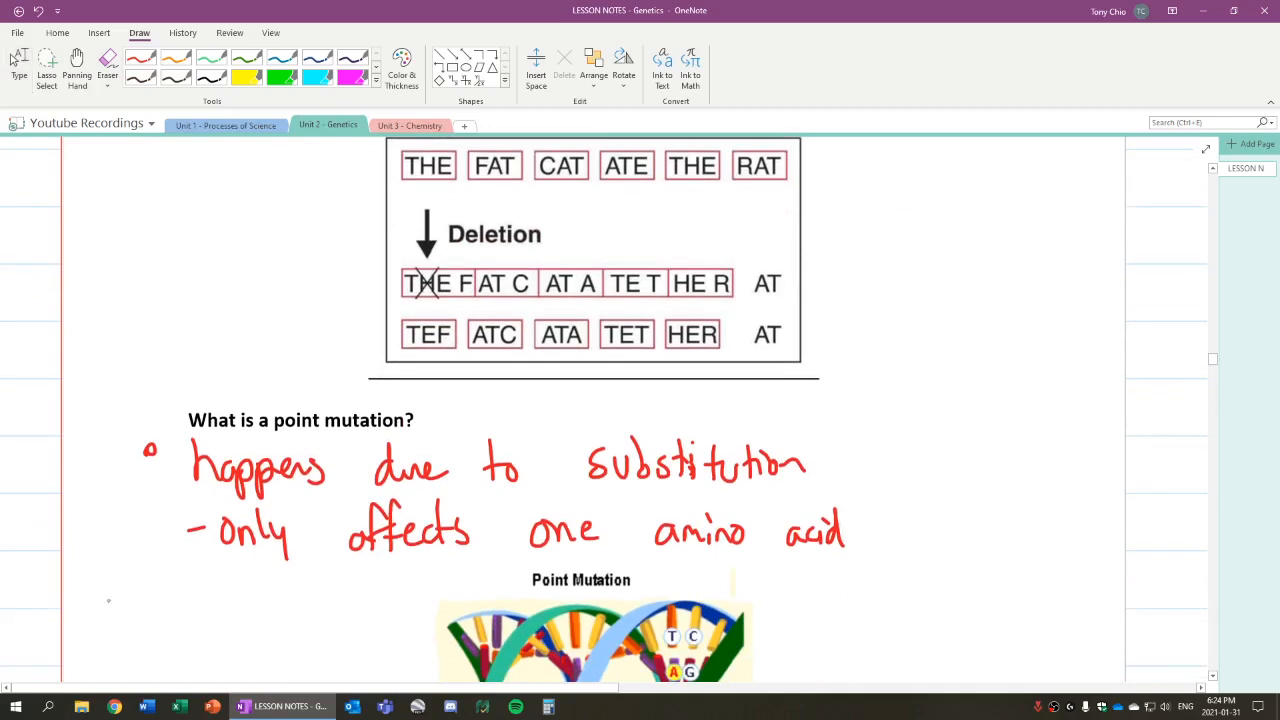
- Handwrite the original sequence 'DNA - GAT CGT' at the lower left
mouse_move(100, 598)
mouse_down()
mouse_move(118, 632)
mouse_move(146, 596)
mouse_move(166, 614)
mouse_up()
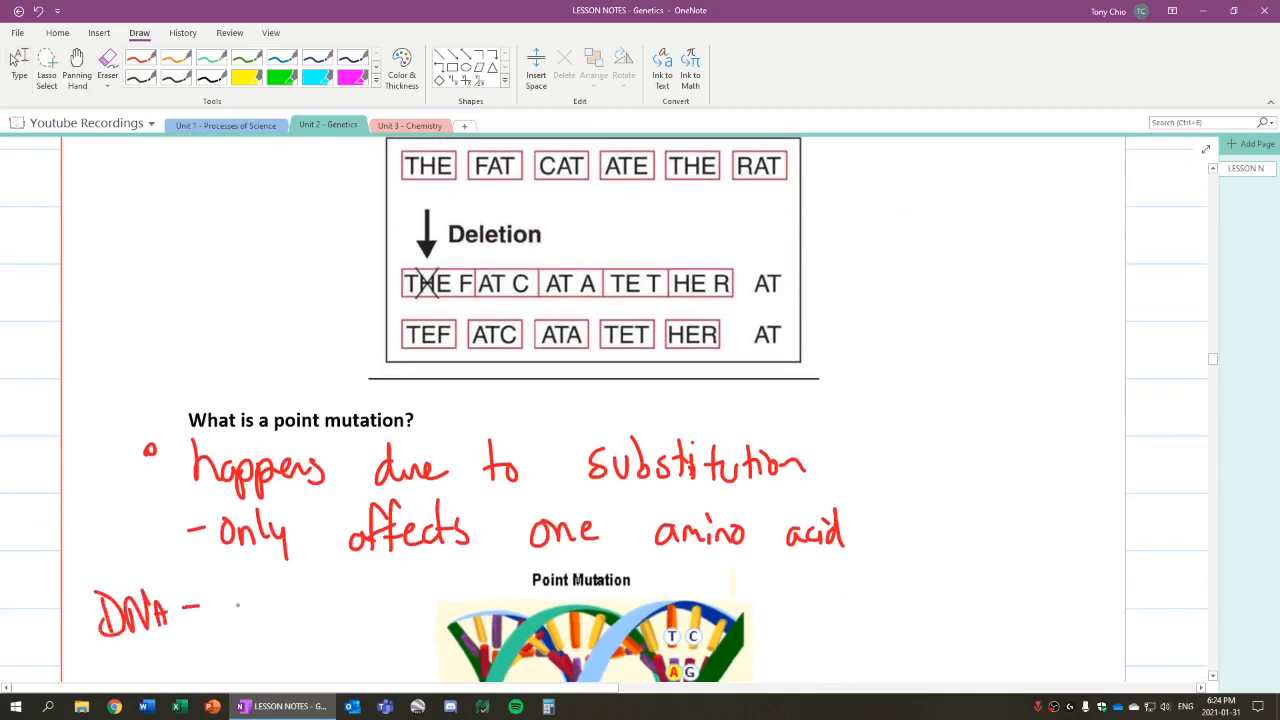
drag(232, 590, 240, 620)
drag(250, 620, 266, 606)
drag(275, 594, 276, 622)
drag(258, 594, 358, 622)
drag(360, 614, 374, 626)
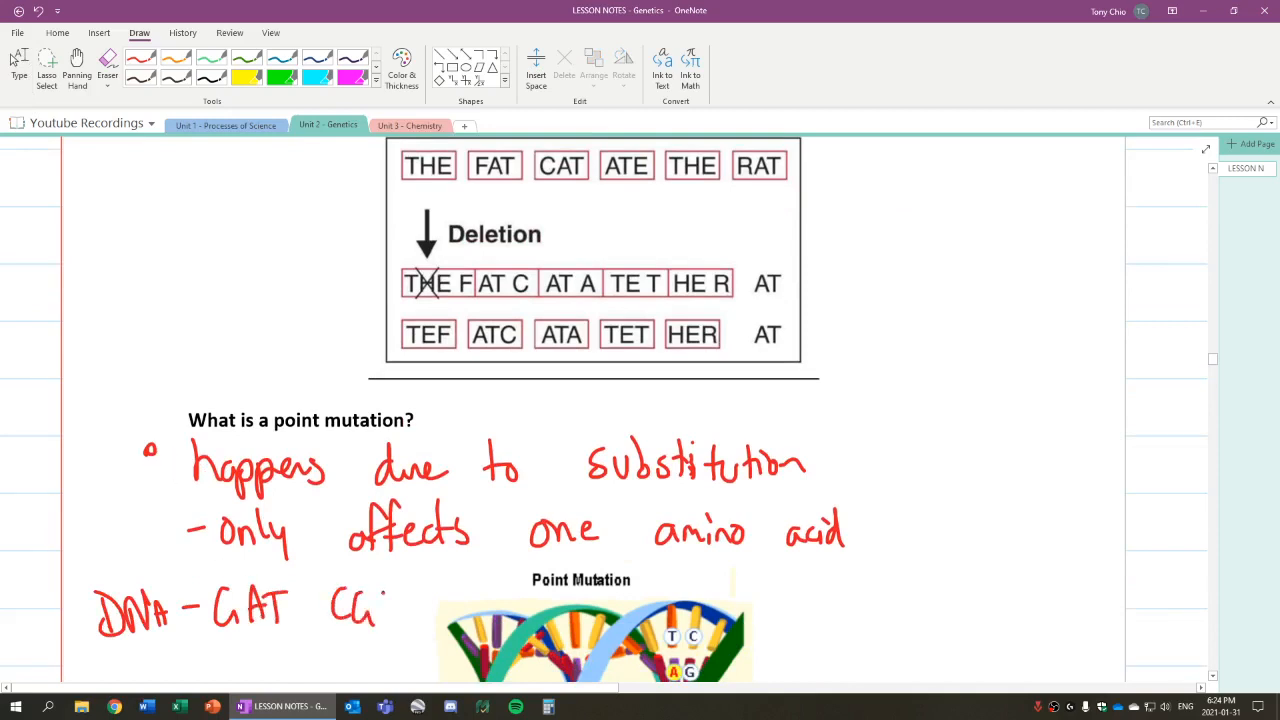
scroll(400, 583, down, 4)
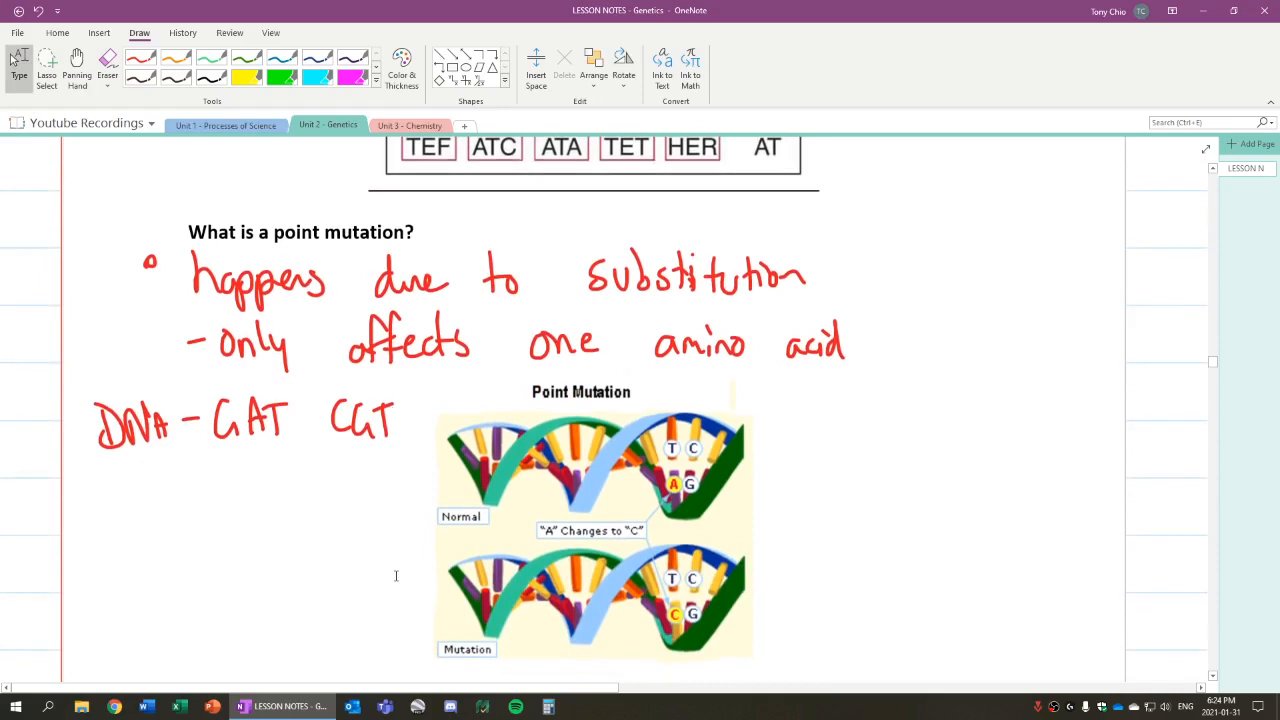
- Handwrite the amino acid line 'AA - Leu Ala' for the original sequence
drag(104, 520, 112, 480)
mouse_move(112, 480)
mouse_down()
mouse_move(128, 518)
mouse_move(140, 484)
mouse_up()
drag(140, 484, 156, 518)
drag(104, 502, 158, 500)
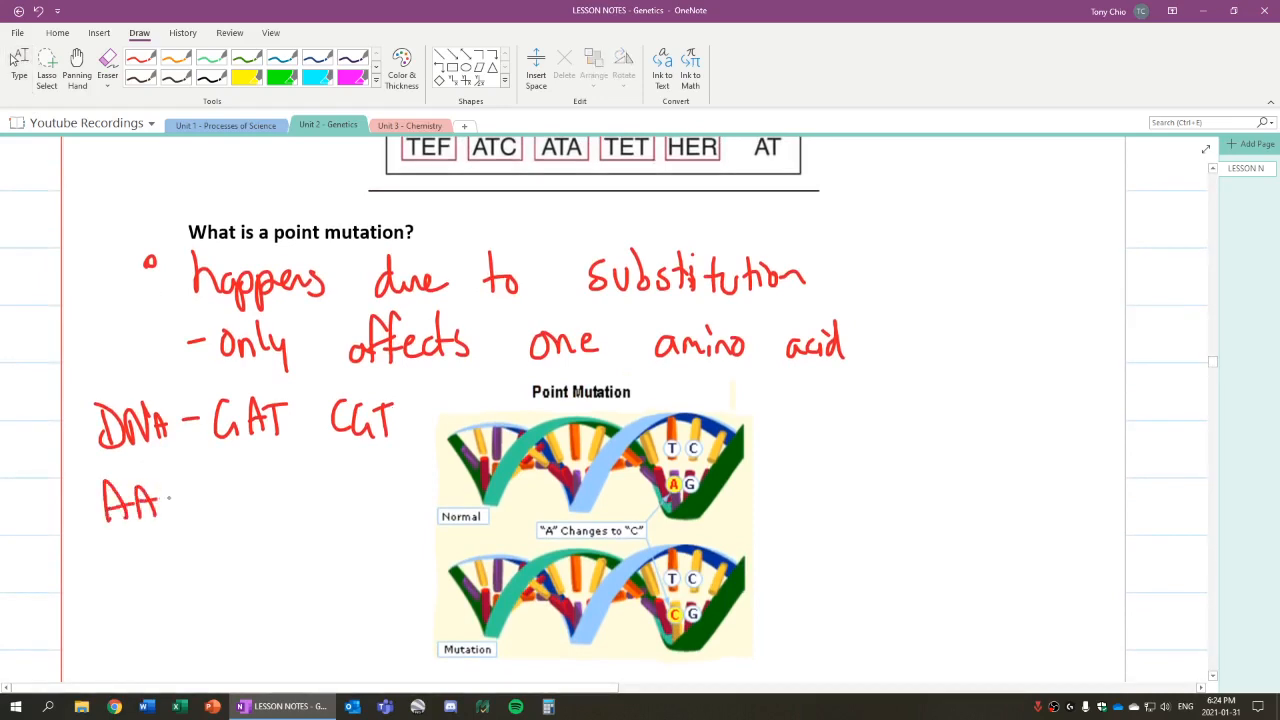
drag(222, 468, 244, 508)
drag(248, 490, 376, 500)
drag(380, 486, 402, 498)
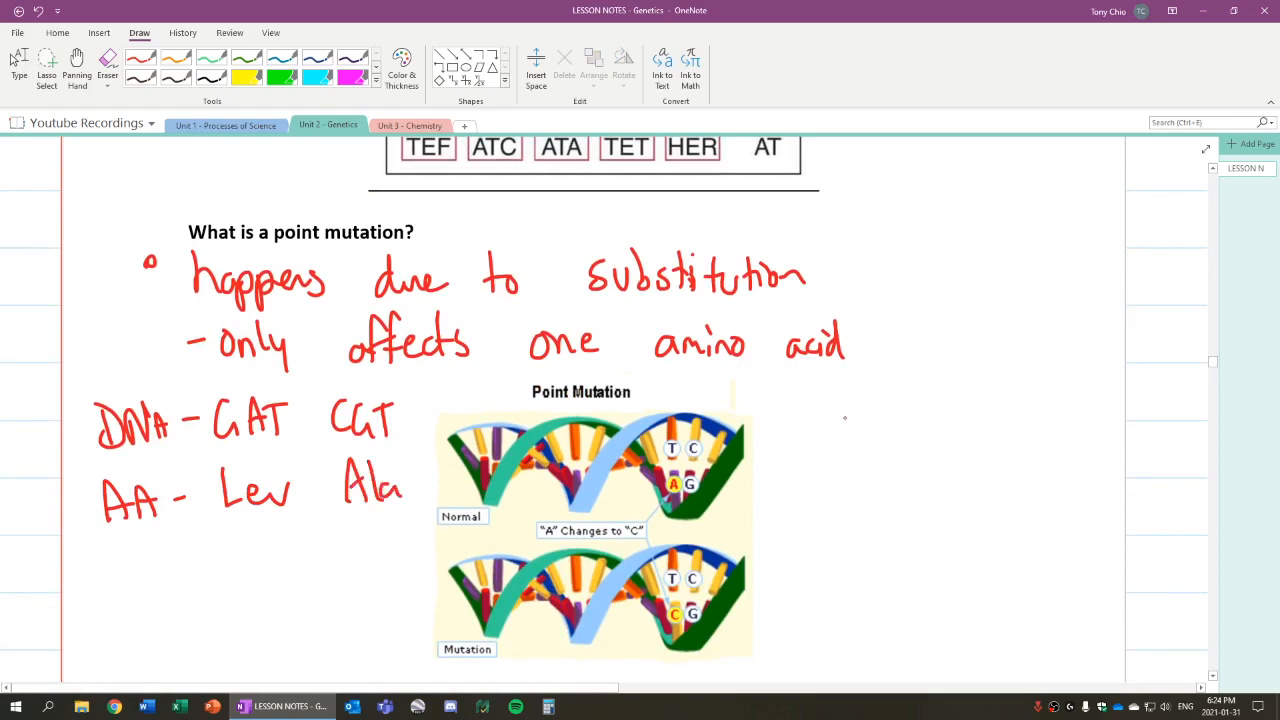
- Handwrite 'Sub A→T' and the mutated line 'DNA - GTT GGT' right of the diagram
drag(838, 394, 828, 424)
drag(848, 396, 870, 422)
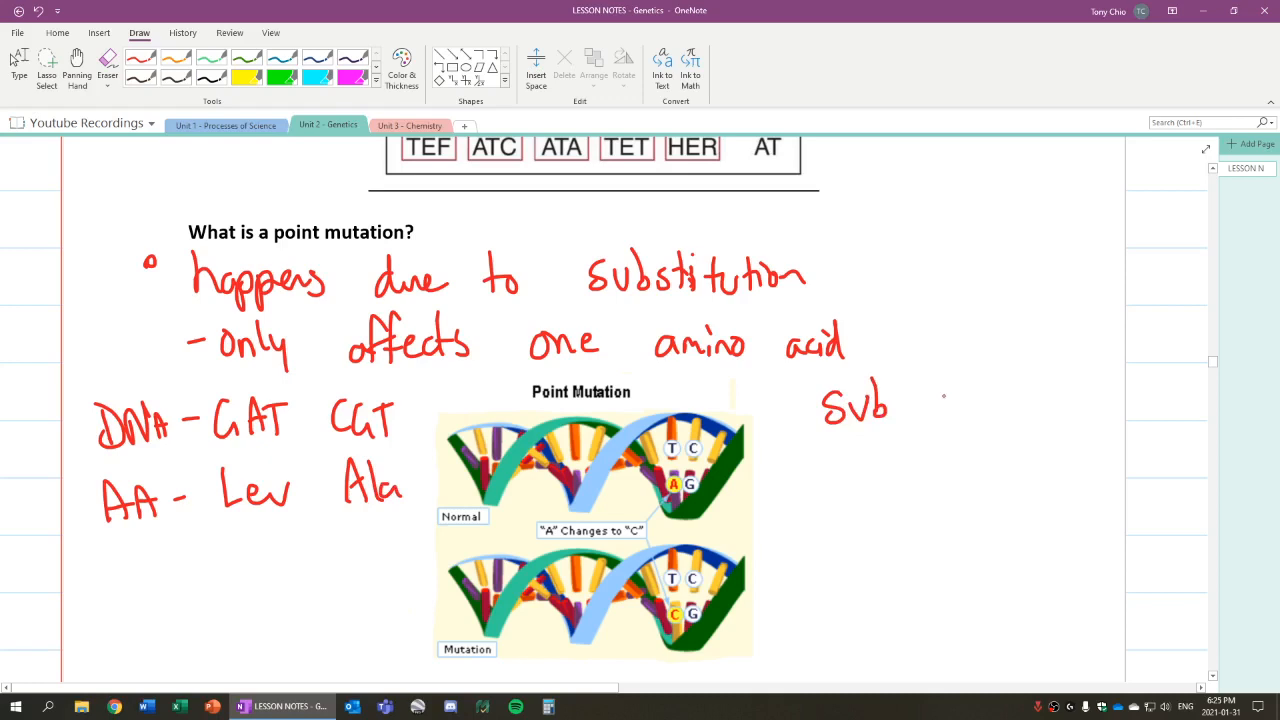
drag(942, 414, 962, 414)
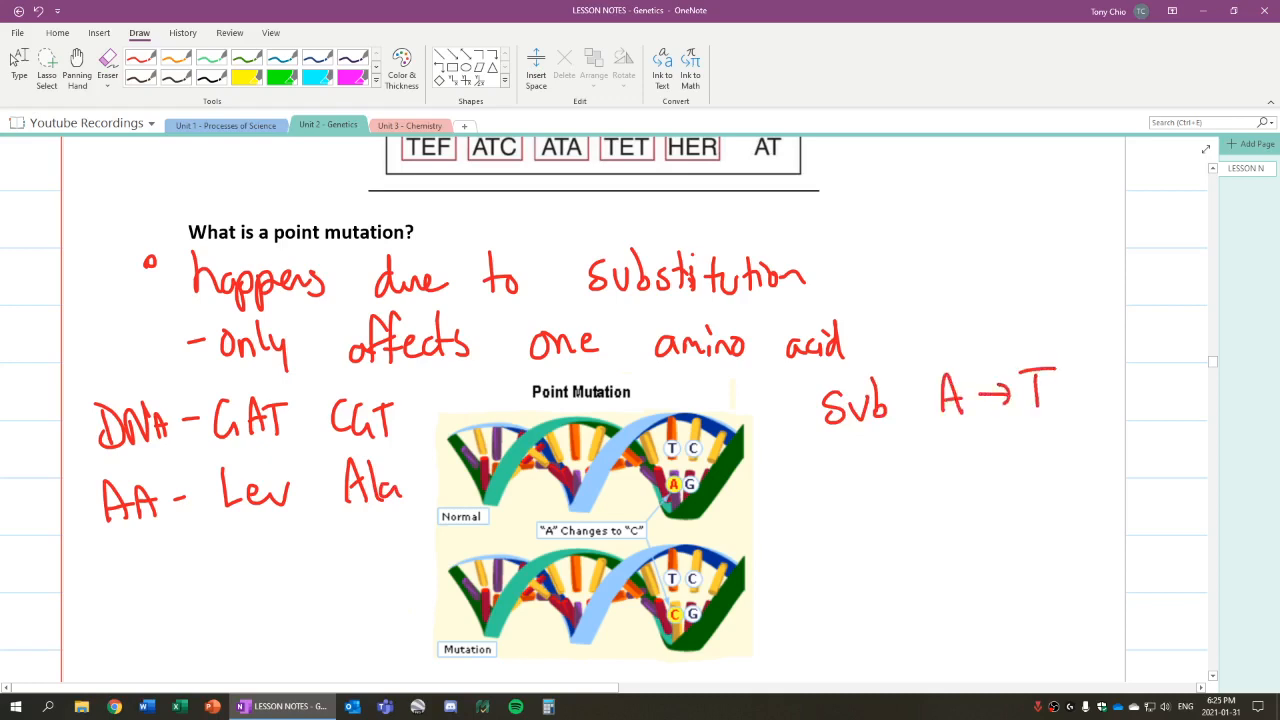
mouse_move(822, 464)
mouse_down()
mouse_move(848, 500)
mouse_move(878, 458)
mouse_up()
mouse_move(880, 492)
mouse_down()
mouse_move(896, 476)
mouse_move(962, 486)
mouse_up()
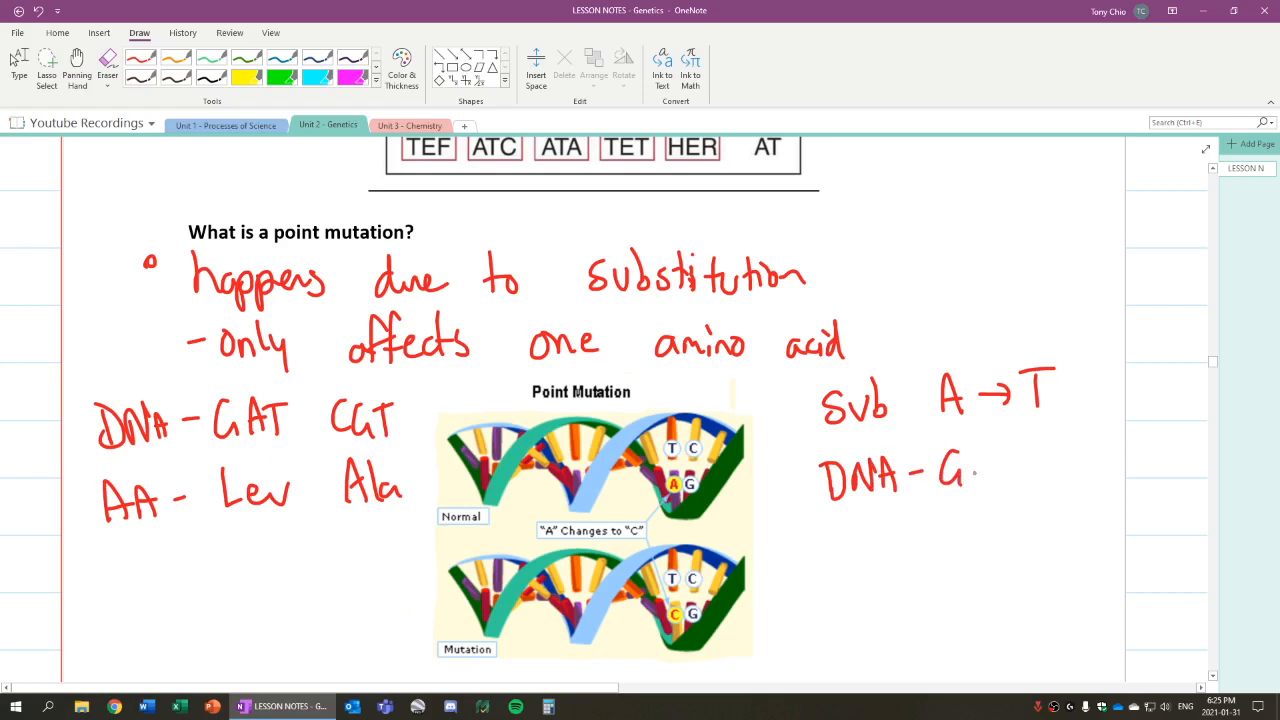
mouse_move(1072, 456)
mouse_down()
mouse_move(1076, 488)
mouse_move(1130, 480)
mouse_up()
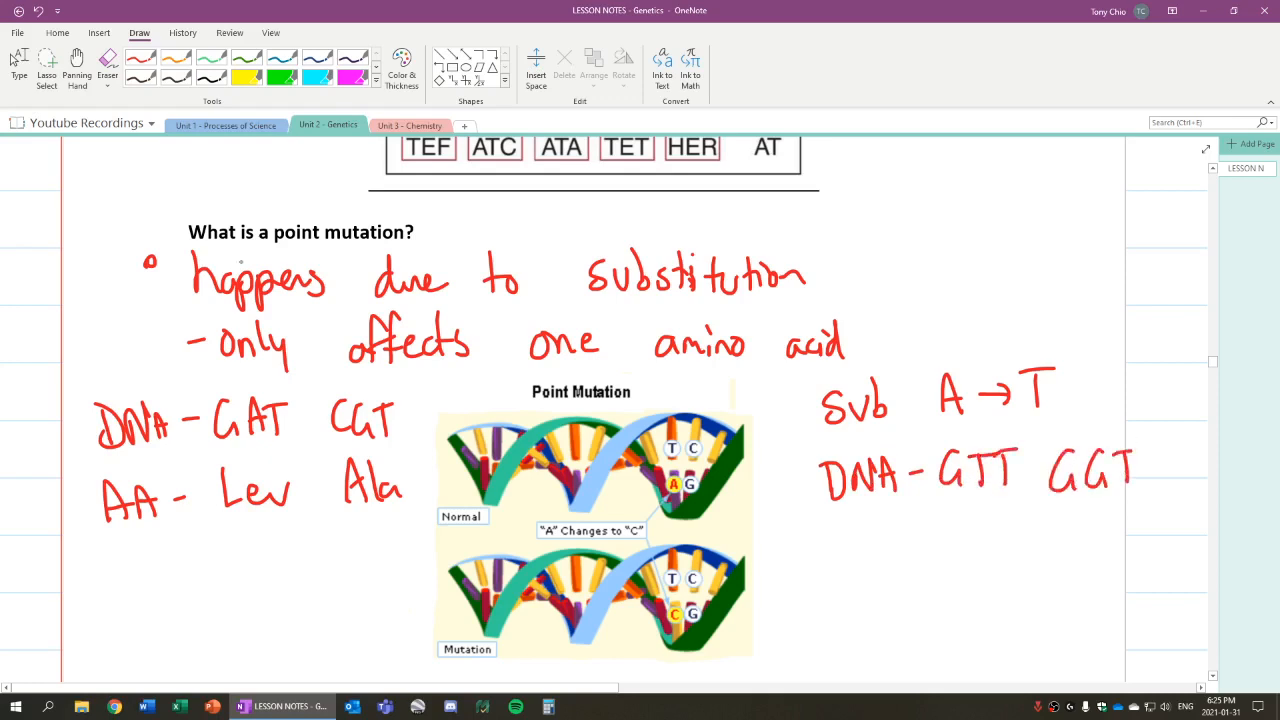
click(77, 66)
- Erase the stray G and rewrite the mutated second codon as CGT
drag(1063, 438, 1063, 470)
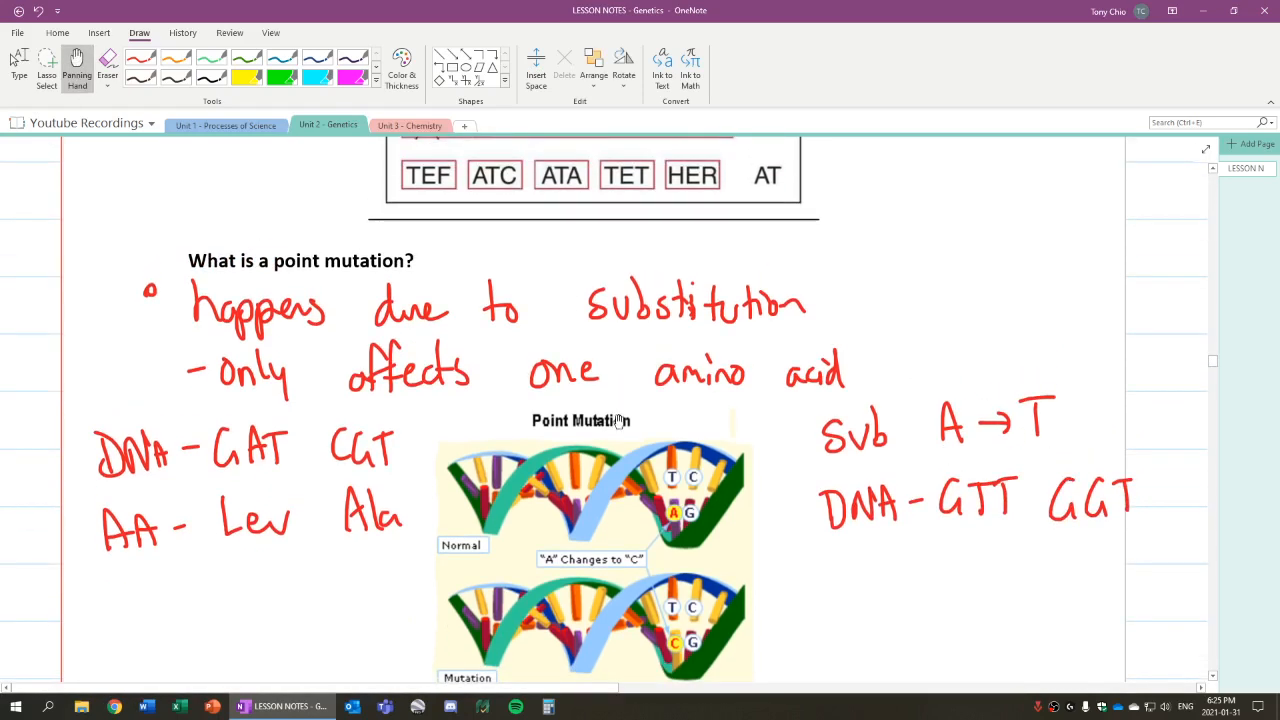
key(ctrl+shift+e)
click(1060, 500)
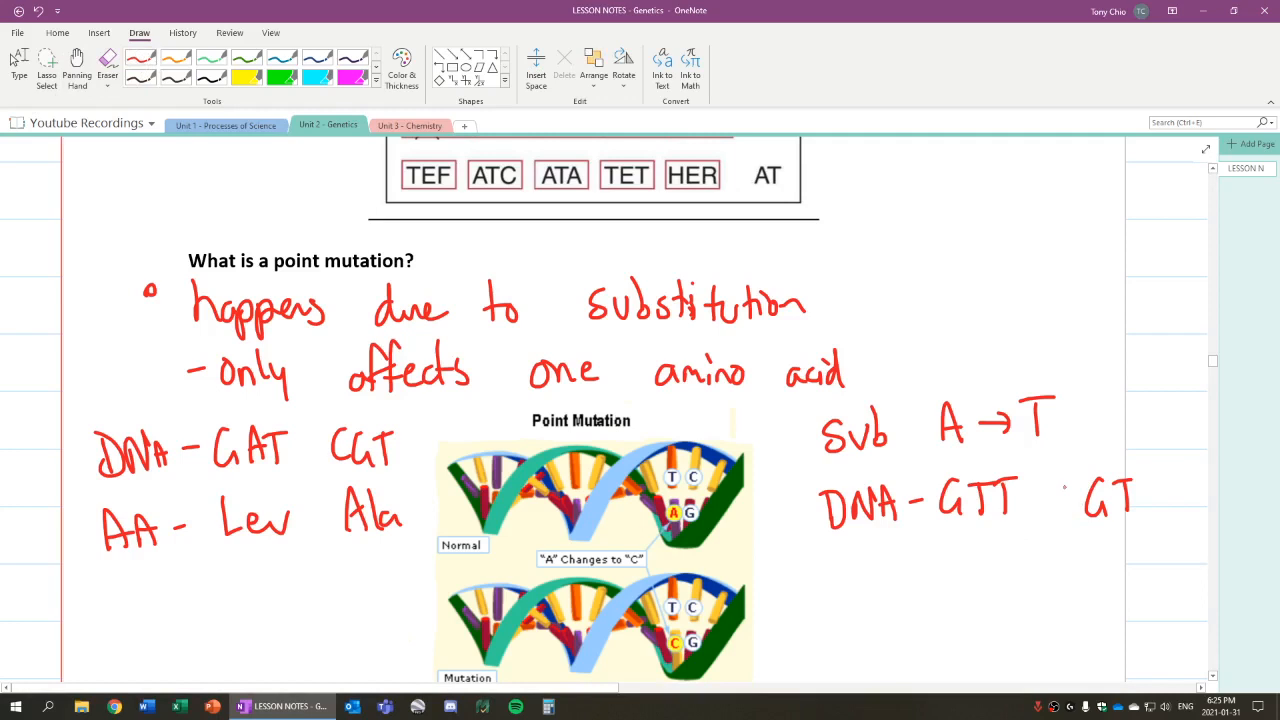
drag(1072, 484, 1075, 520)
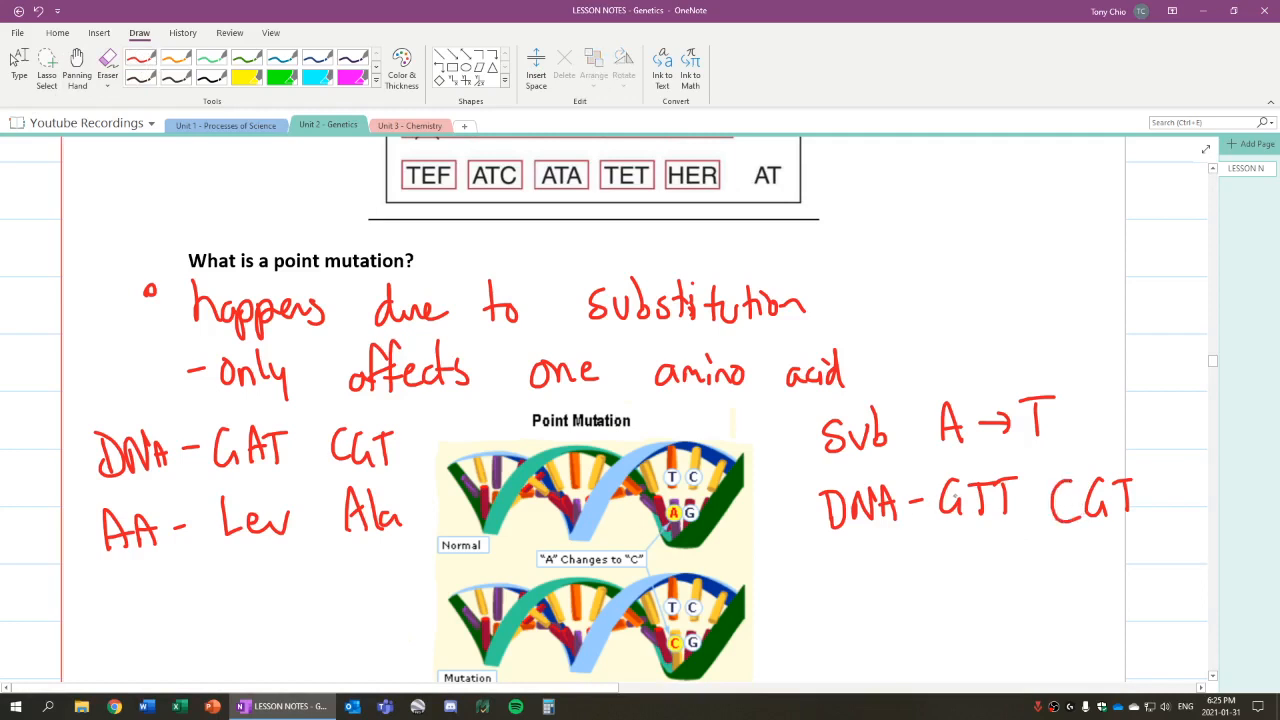
- Highlight in yellow the changed A in GAT and the mutated codon GTT
click(248, 77)
drag(978, 466, 982, 510)
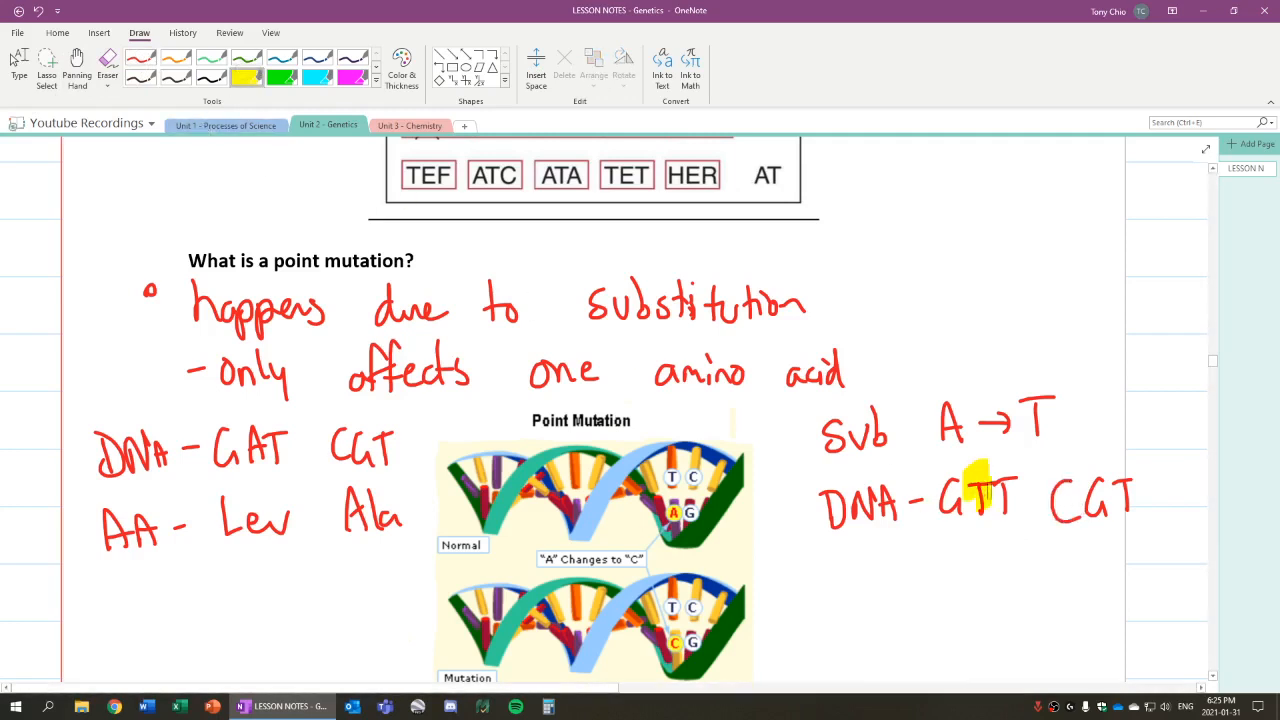
drag(248, 425, 262, 474)
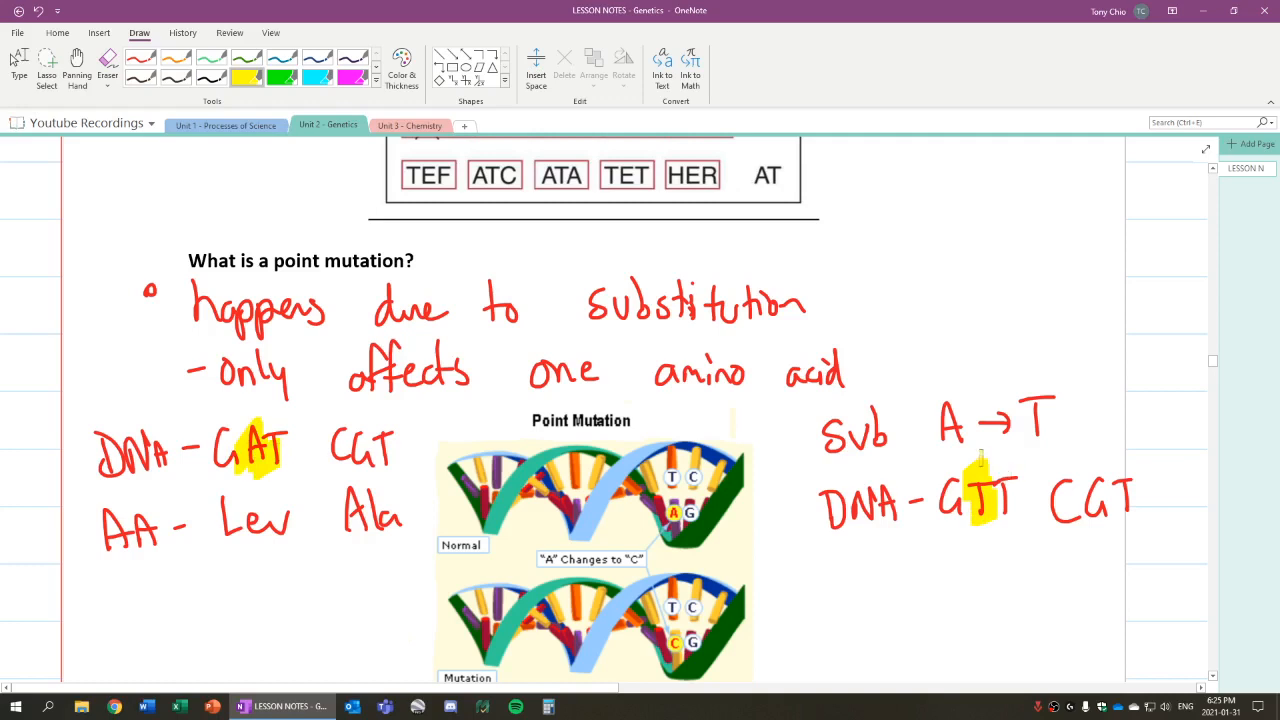
drag(980, 462, 995, 505)
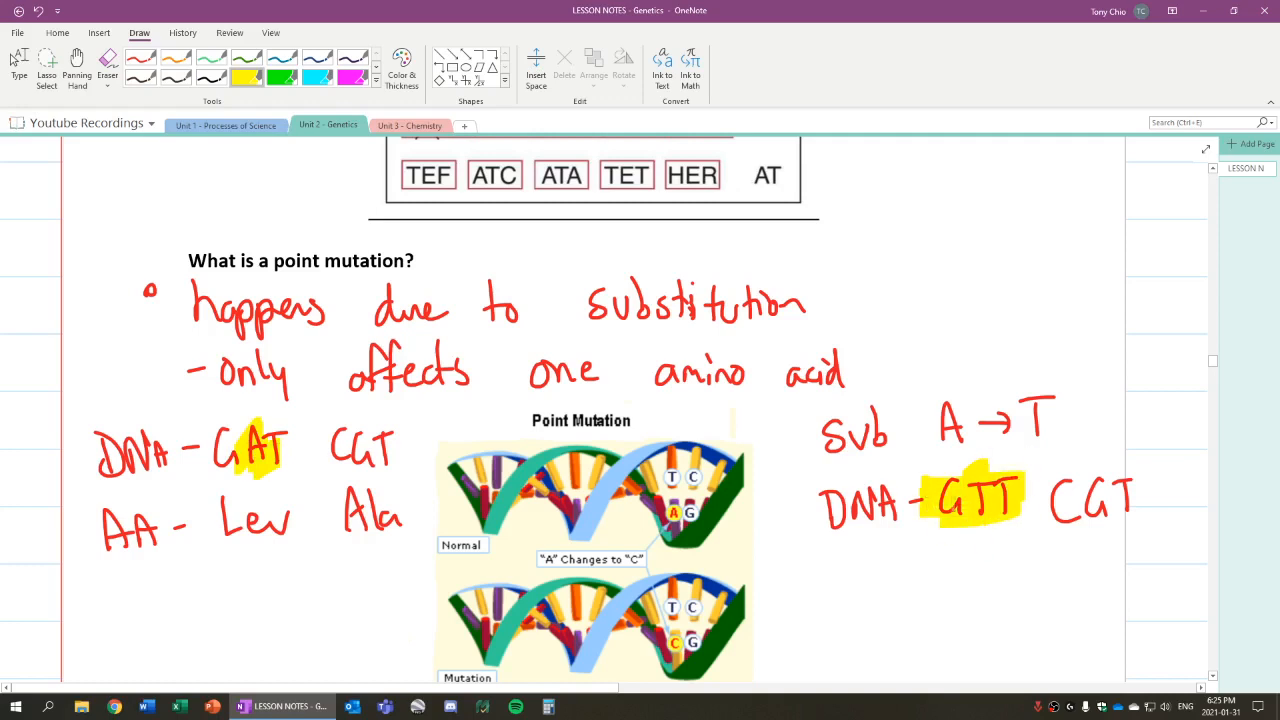
- Handwrite 'AA - Gln Ala' below the mutated DNA and highlight Gln in yellow
click(140, 58)
mouse_move(836, 575)
mouse_down()
mouse_move(838, 602)
mouse_move(858, 598)
mouse_up()
drag(875, 567, 875, 600)
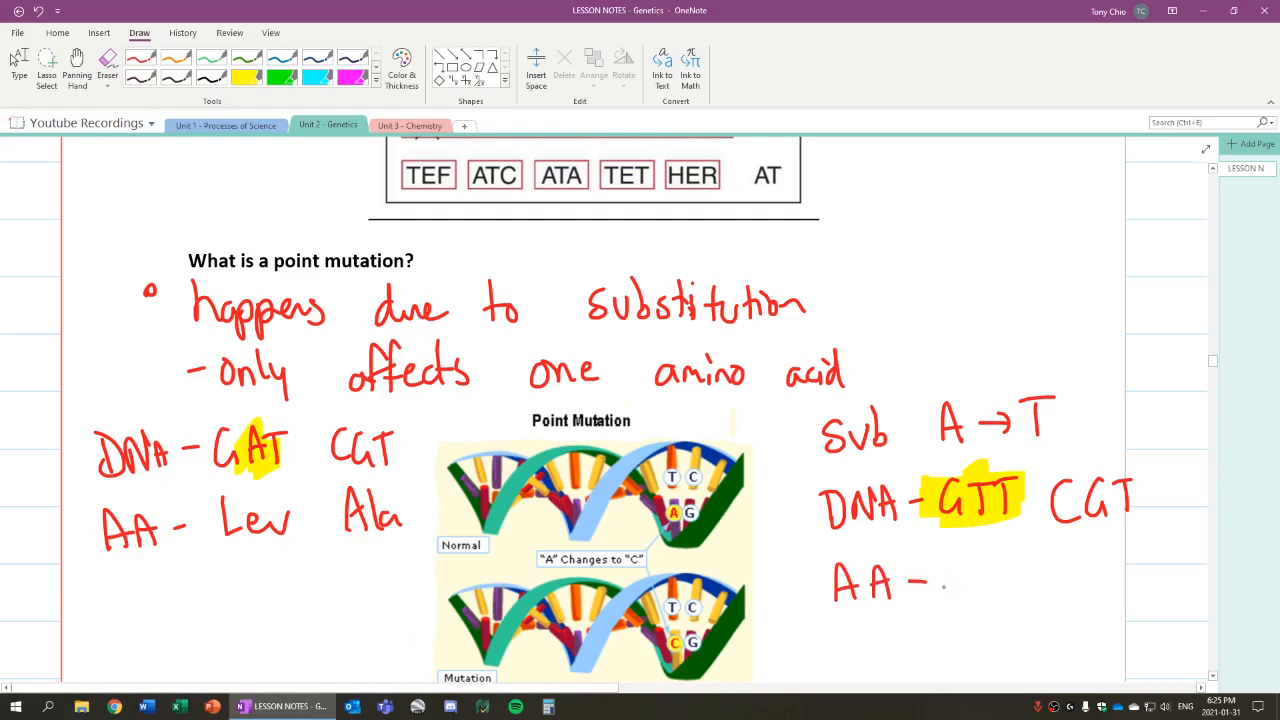
drag(1070, 600, 1128, 592)
mouse_move(975, 556)
mouse_down()
mouse_move(968, 598)
mouse_move(1012, 596)
mouse_up()
click(247, 78)
drag(928, 570, 1005, 590)
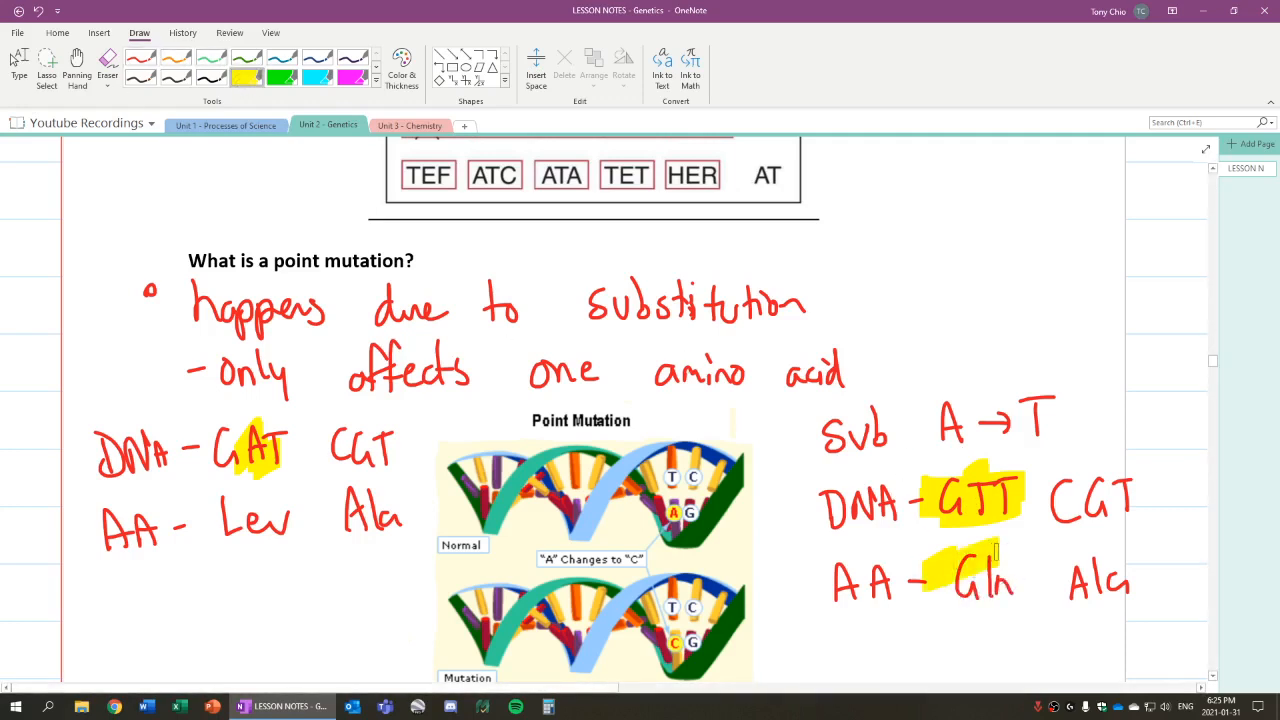
key(Escape)
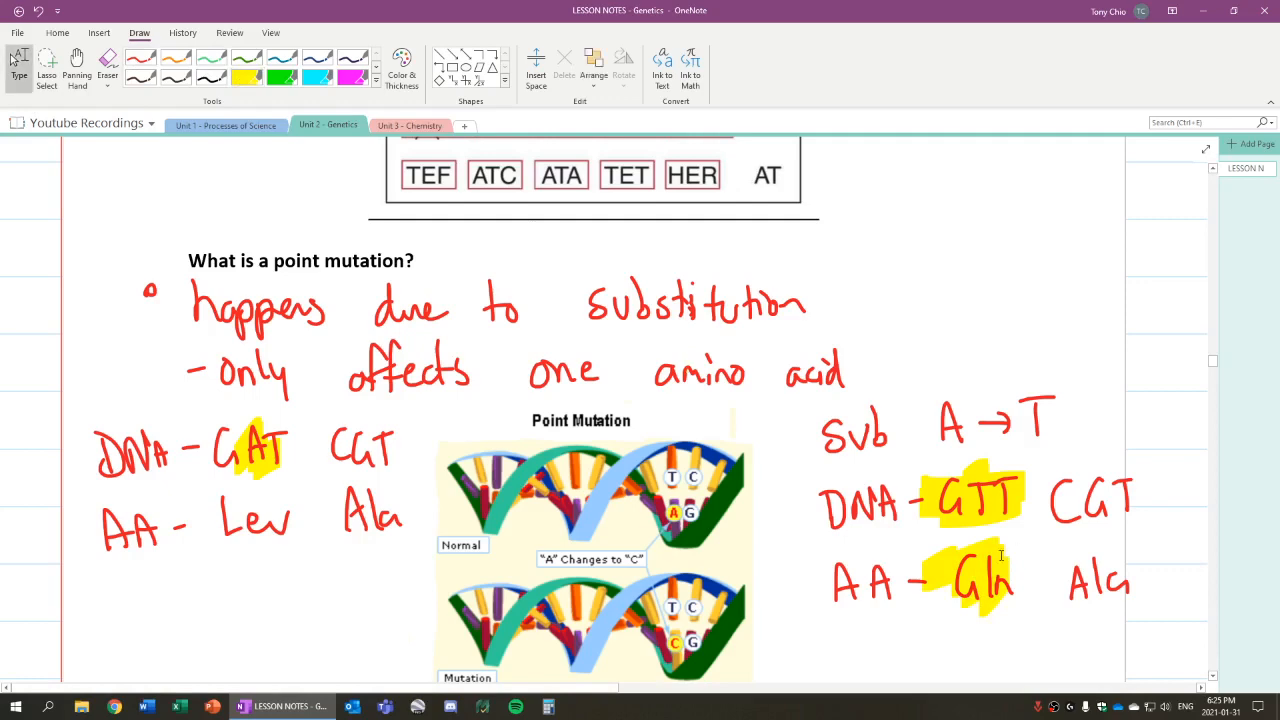
scroll(863, 535, down, 3)
scroll(863, 535, down, 5)
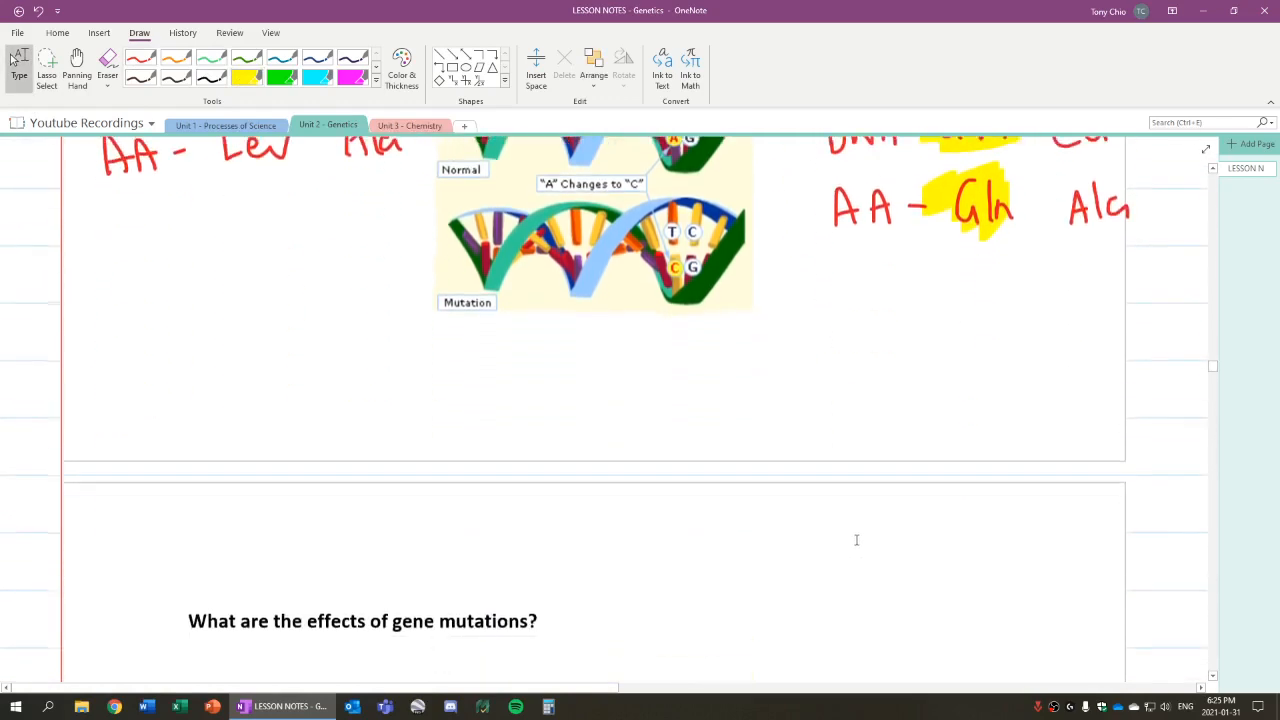
scroll(850, 520, up, 5)
scroll(620, 315, up, 1)
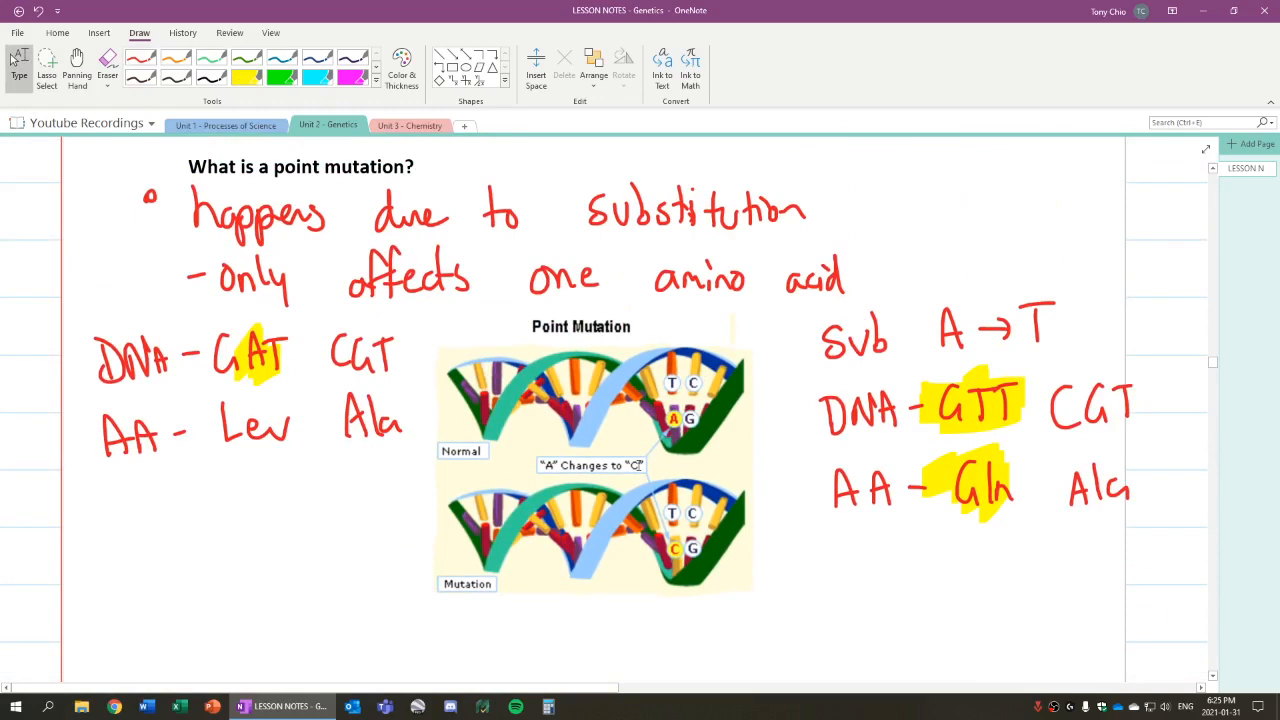
scroll(684, 475, down, 6)
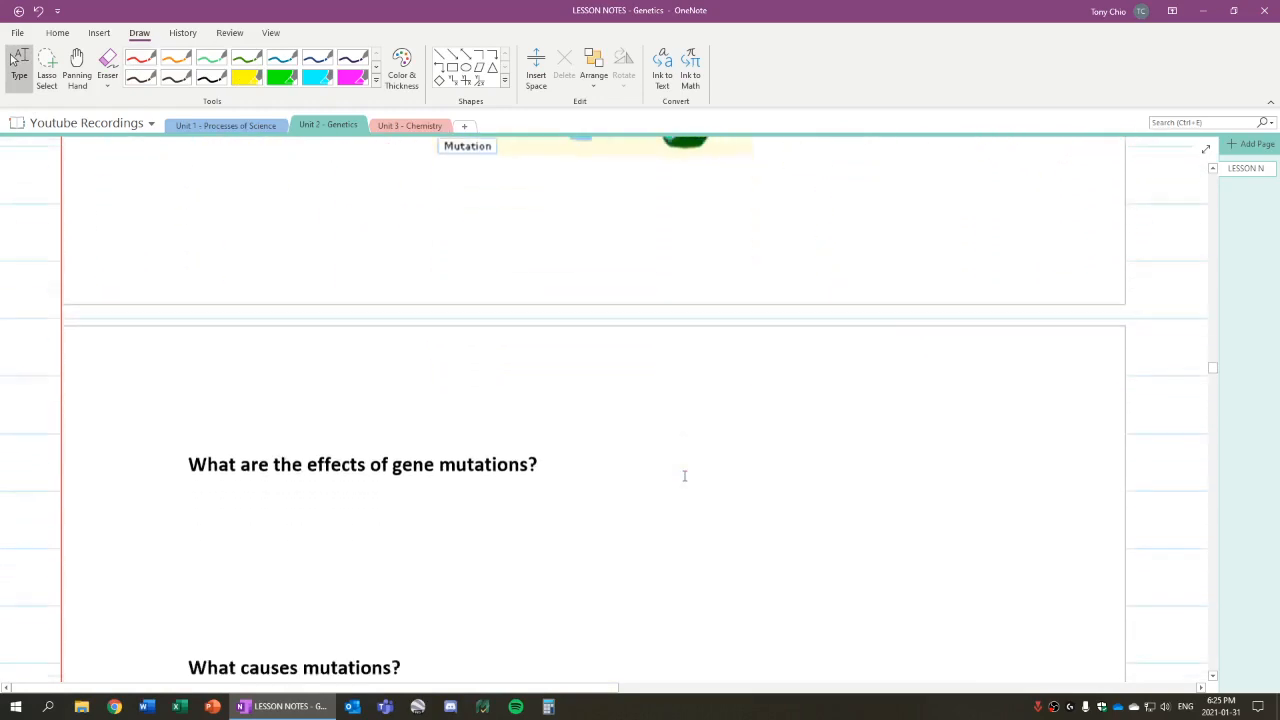
scroll(684, 475, down, 3)
scroll(684, 475, down, 1)
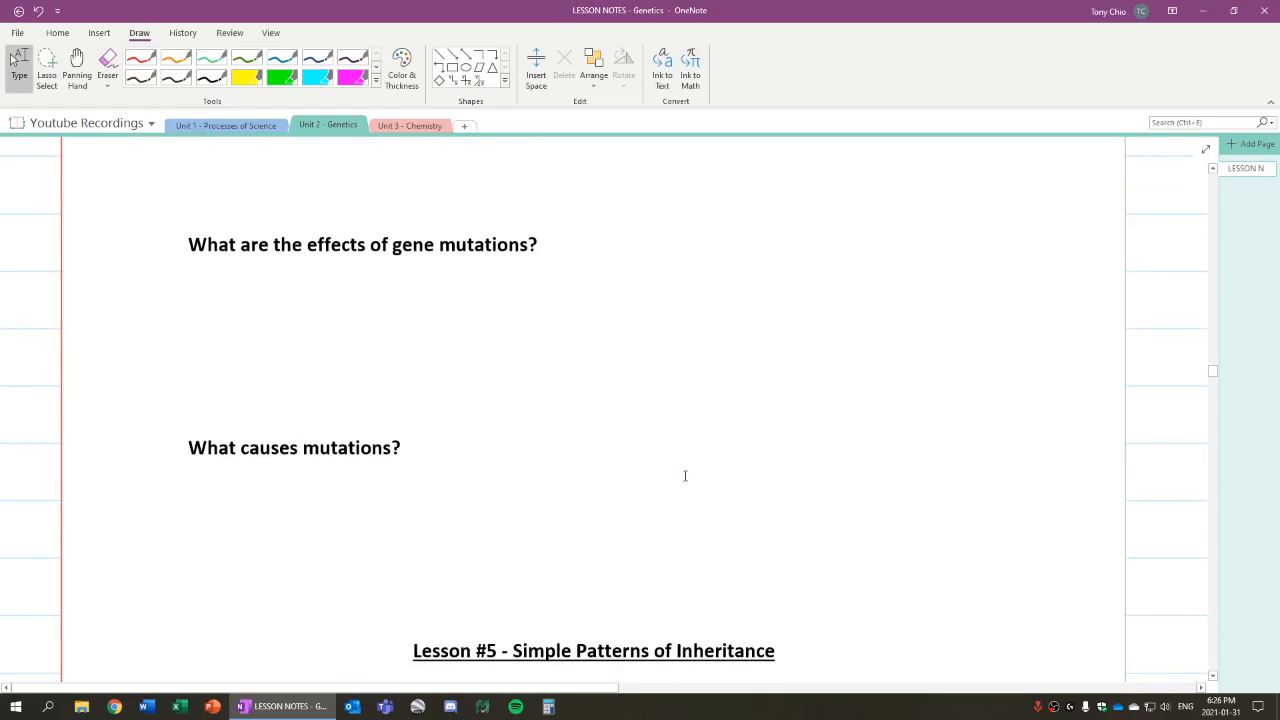
- Handwrite the red bullet 'Positive, negative, neutral' under the effects question
key(alt)
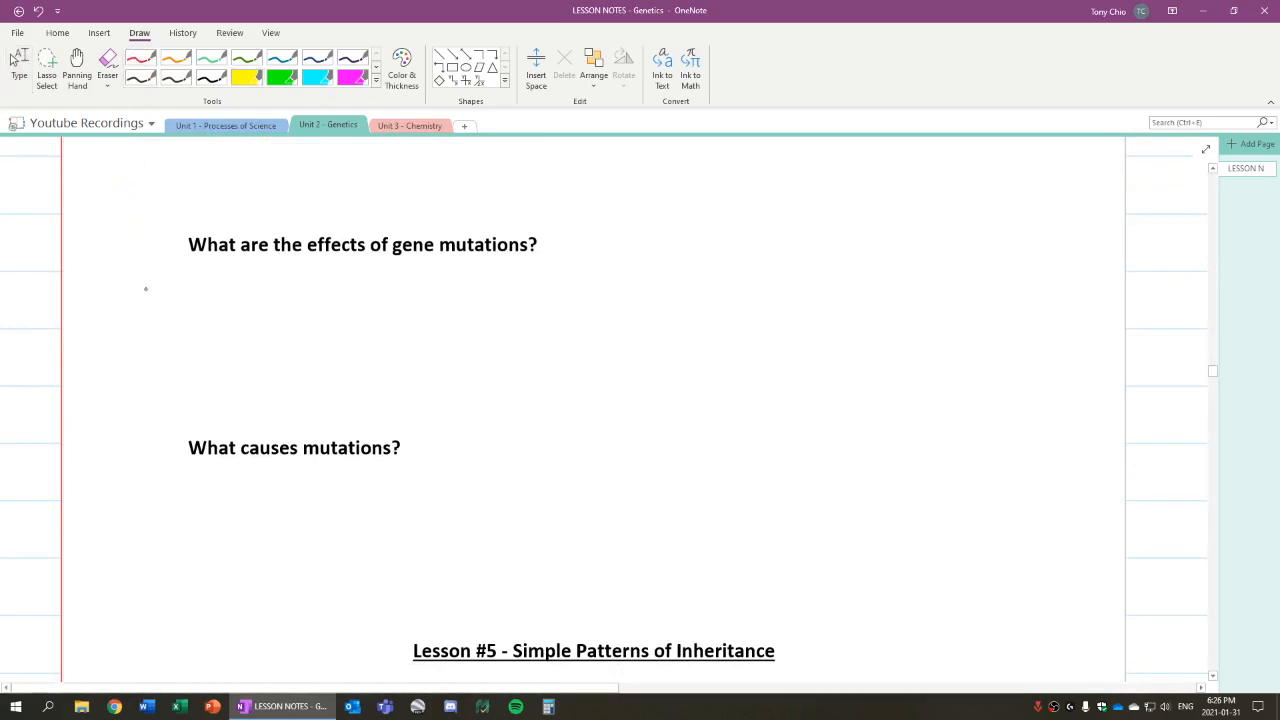
drag(147, 284, 254, 314)
mouse_move(258, 268)
mouse_down()
mouse_move(282, 300)
mouse_move(320, 300)
mouse_move(342, 322)
mouse_move(410, 300)
mouse_up()
mouse_move(414, 296)
mouse_down()
mouse_move(438, 306)
mouse_move(438, 332)
mouse_move(526, 304)
mouse_up()
drag(550, 300, 536, 320)
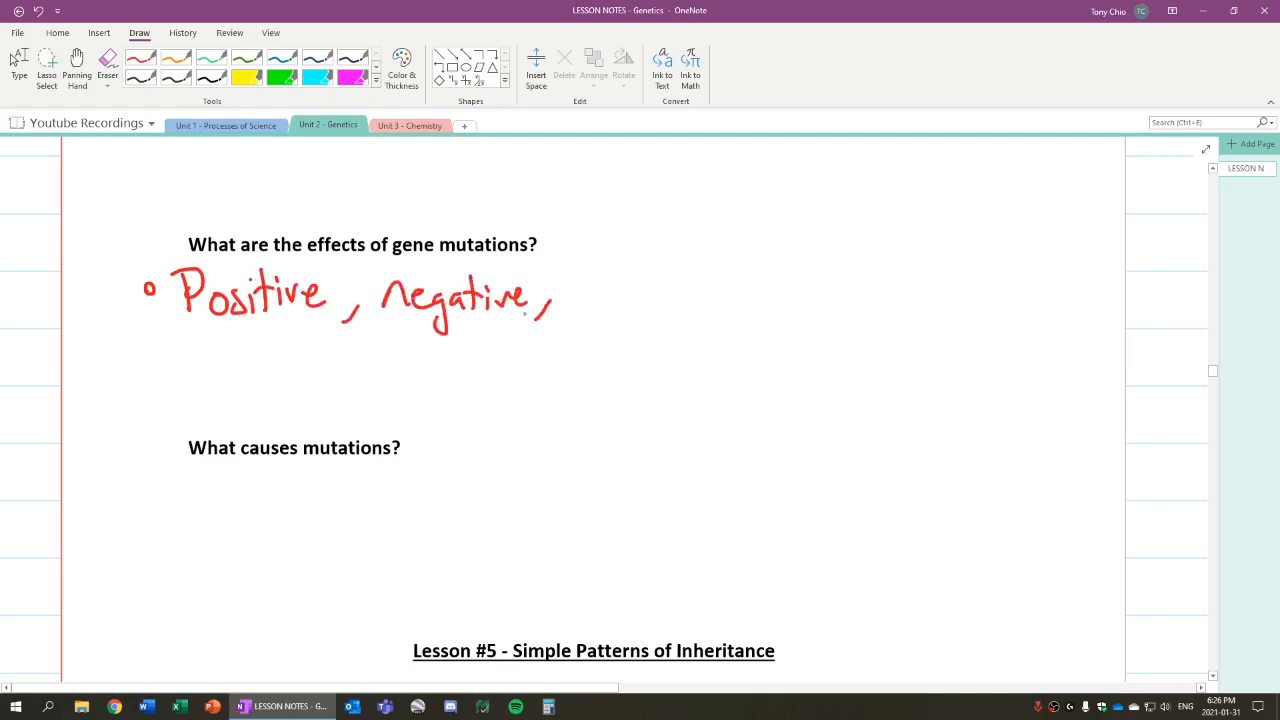
mouse_move(586, 284)
mouse_down()
mouse_move(694, 300)
mouse_move(712, 262)
mouse_up()
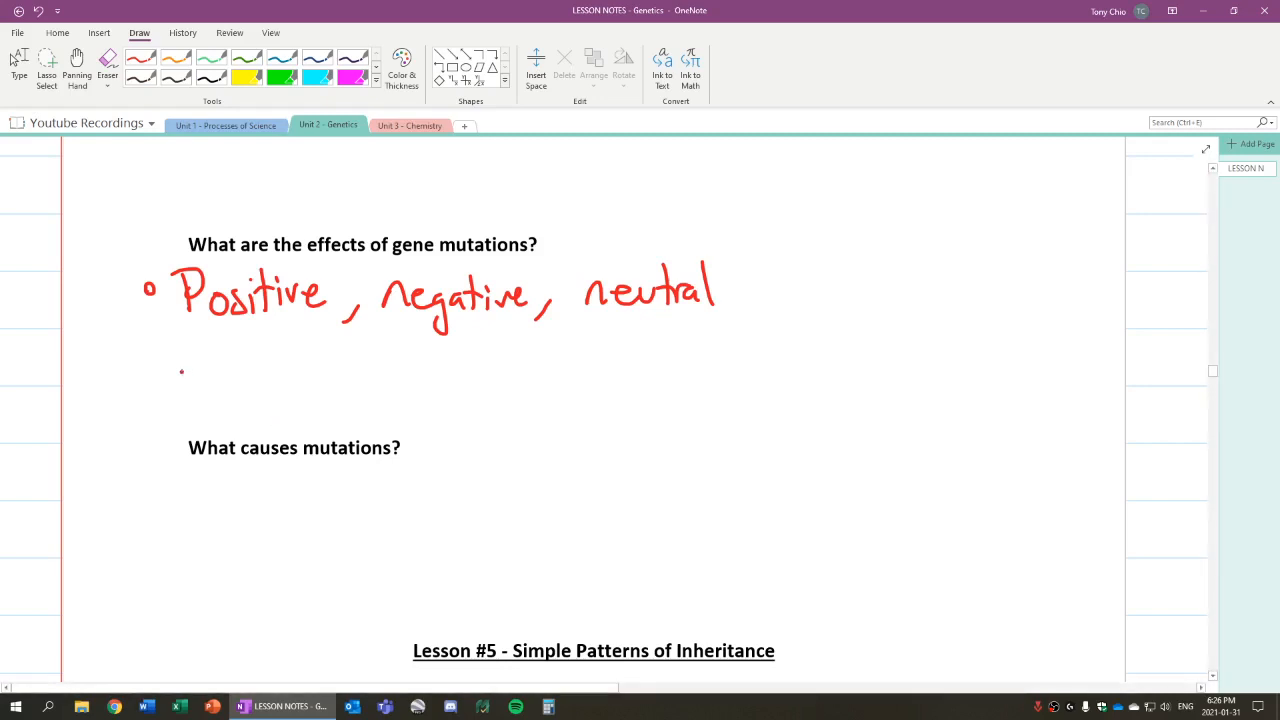
mouse_move(180, 372)
mouse_down()
mouse_move(235, 390)
mouse_move(302, 375)
mouse_up()
- Handwrite '- Evolution!' on the line below
mouse_move(310, 344)
mouse_down()
mouse_move(314, 384)
mouse_move(332, 388)
mouse_up()
drag(336, 350, 356, 388)
mouse_move(350, 362)
mouse_down()
mouse_move(364, 390)
mouse_move(384, 382)
mouse_up()
drag(410, 338, 416, 370)
click(418, 380)
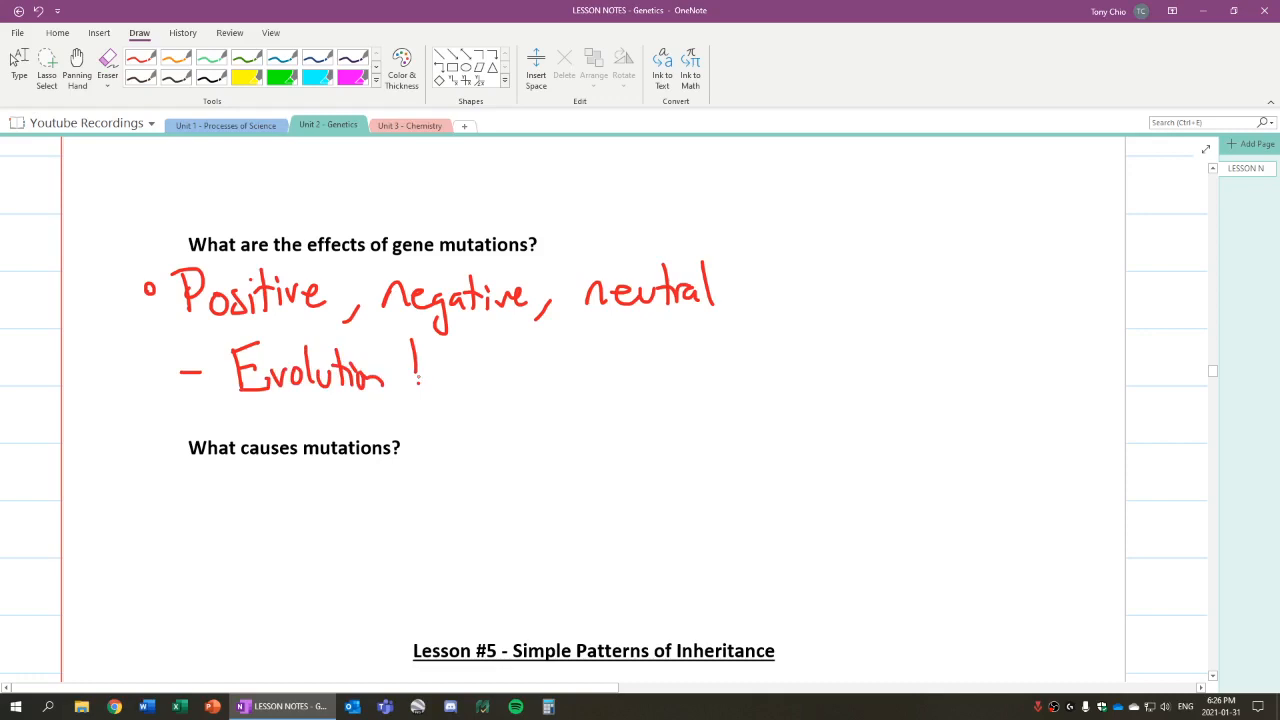
scroll(460, 358, down, 2)
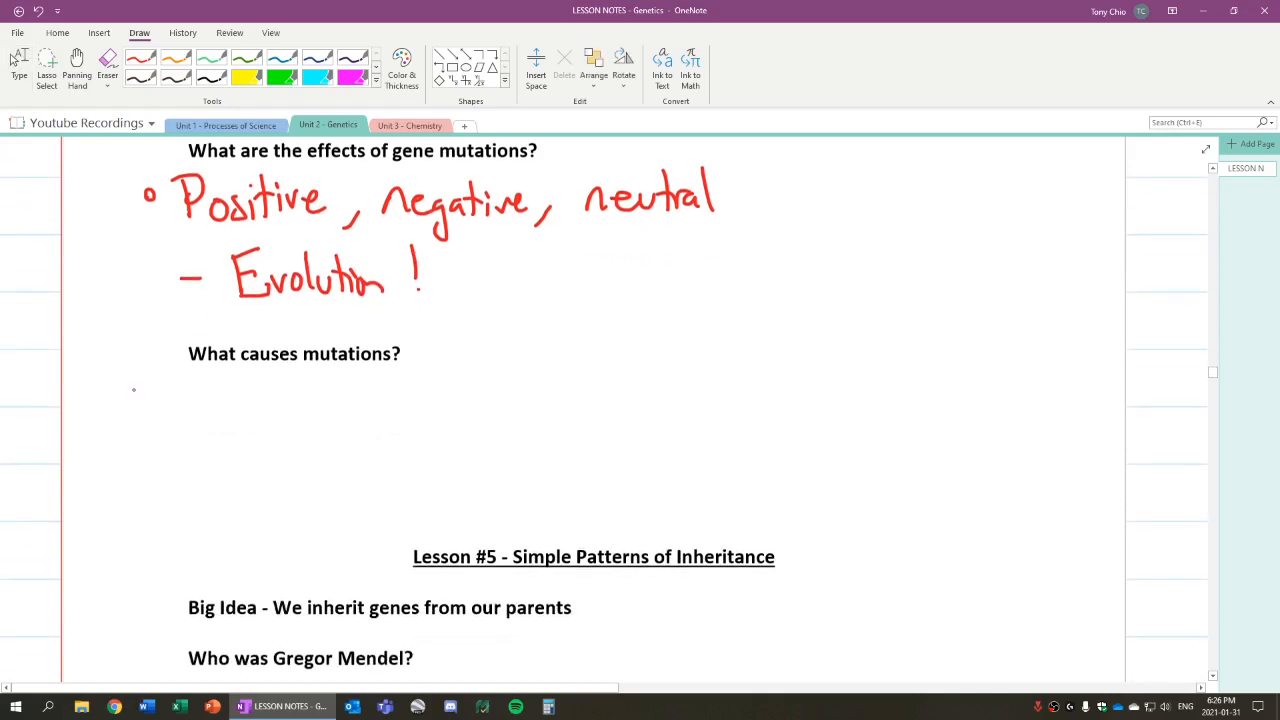
- Handwrite the red bullet 'Caused by mutagens' under the causes question
drag(138, 400, 148, 410)
mouse_move(200, 385)
mouse_down()
mouse_move(212, 425)
mouse_move(300, 424)
mouse_up()
mouse_move(342, 368)
mouse_down()
mouse_move(378, 432)
mouse_move(478, 412)
mouse_up()
drag(488, 368, 494, 414)
mouse_move(484, 390)
mouse_down()
mouse_move(510, 392)
mouse_move(518, 410)
mouse_up()
mouse_move(516, 394)
mouse_down()
mouse_move(526, 434)
mouse_move(546, 408)
mouse_up()
drag(540, 394, 576, 414)
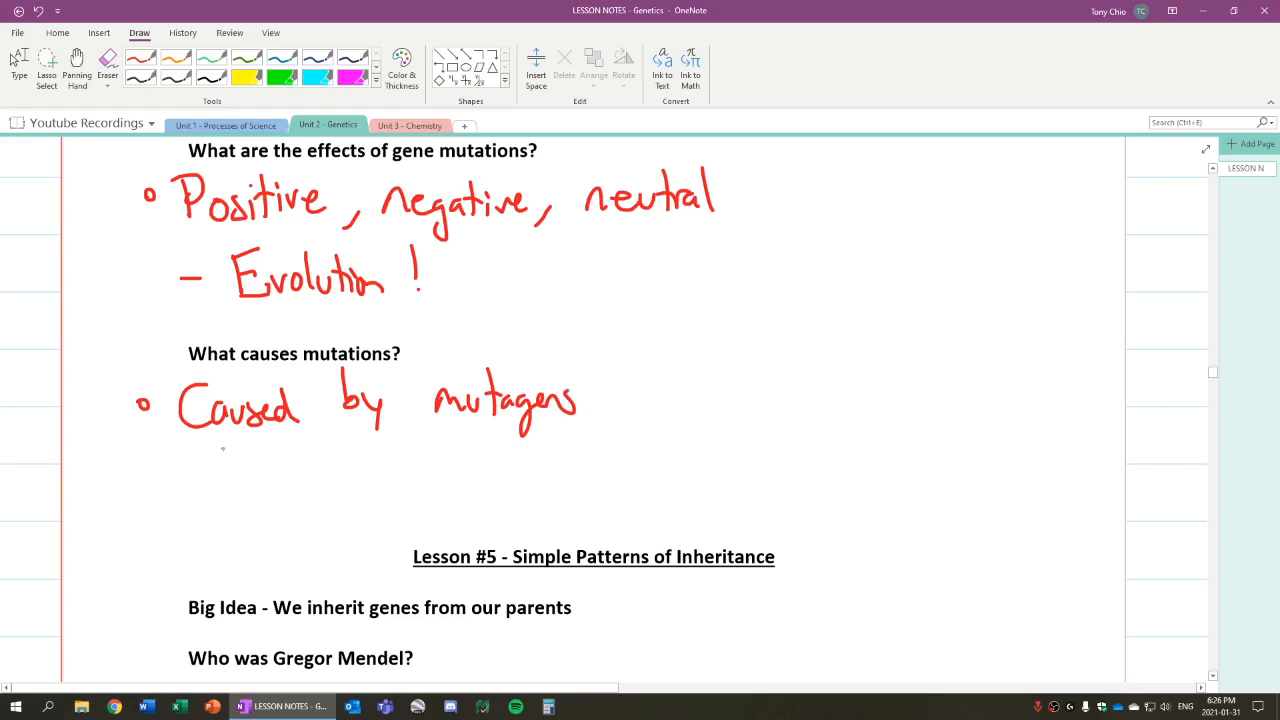
- Handwrite the examples '- mercury, UV, x-rays, viruses ...' and return to typing mode
mouse_move(225, 463)
mouse_down()
mouse_move(300, 478)
mouse_move(408, 470)
mouse_move(412, 494)
mouse_up()
drag(424, 470, 420, 496)
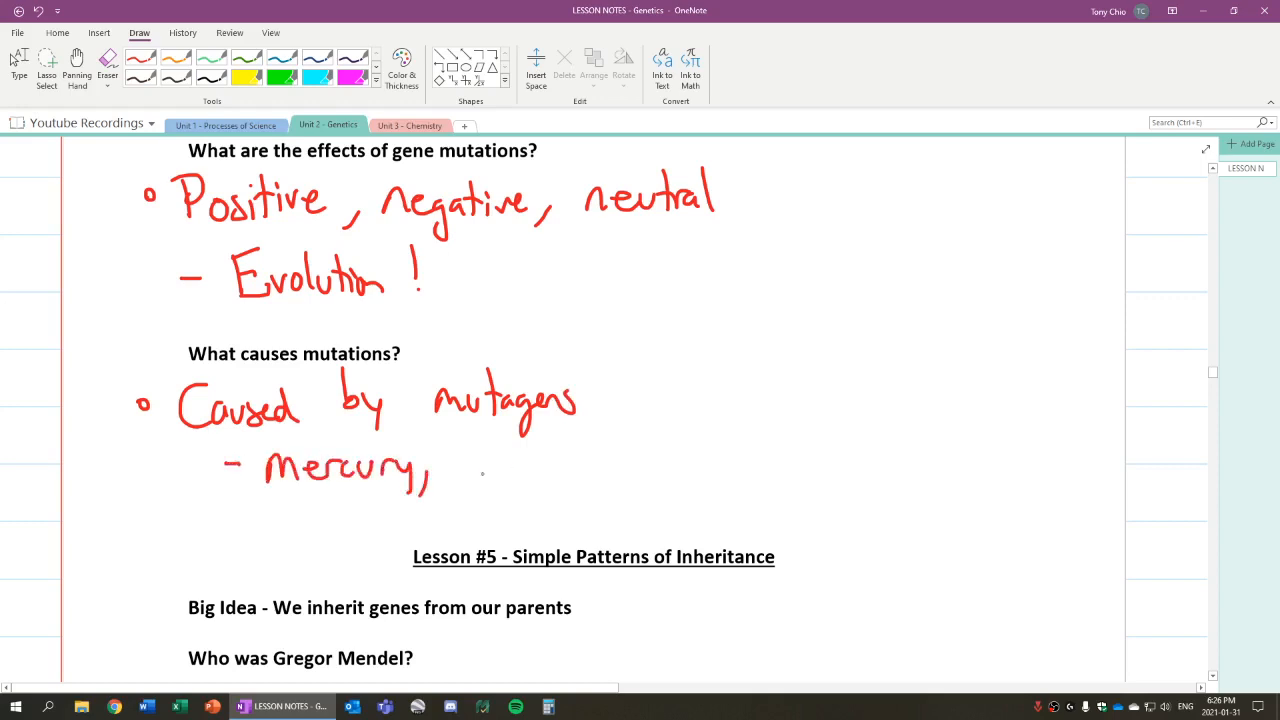
mouse_move(458, 442)
mouse_down()
mouse_move(484, 470)
mouse_move(510, 468)
mouse_up()
drag(526, 468, 520, 484)
mouse_move(560, 446)
mouse_down()
mouse_move(576, 468)
mouse_move(560, 468)
mouse_up()
drag(590, 456, 636, 460)
mouse_move(626, 446)
mouse_down()
mouse_move(656, 470)
mouse_move(674, 462)
mouse_up()
mouse_move(684, 454)
mouse_down()
mouse_move(678, 476)
mouse_move(742, 458)
mouse_up()
drag(744, 442, 800, 456)
drag(806, 440, 818, 462)
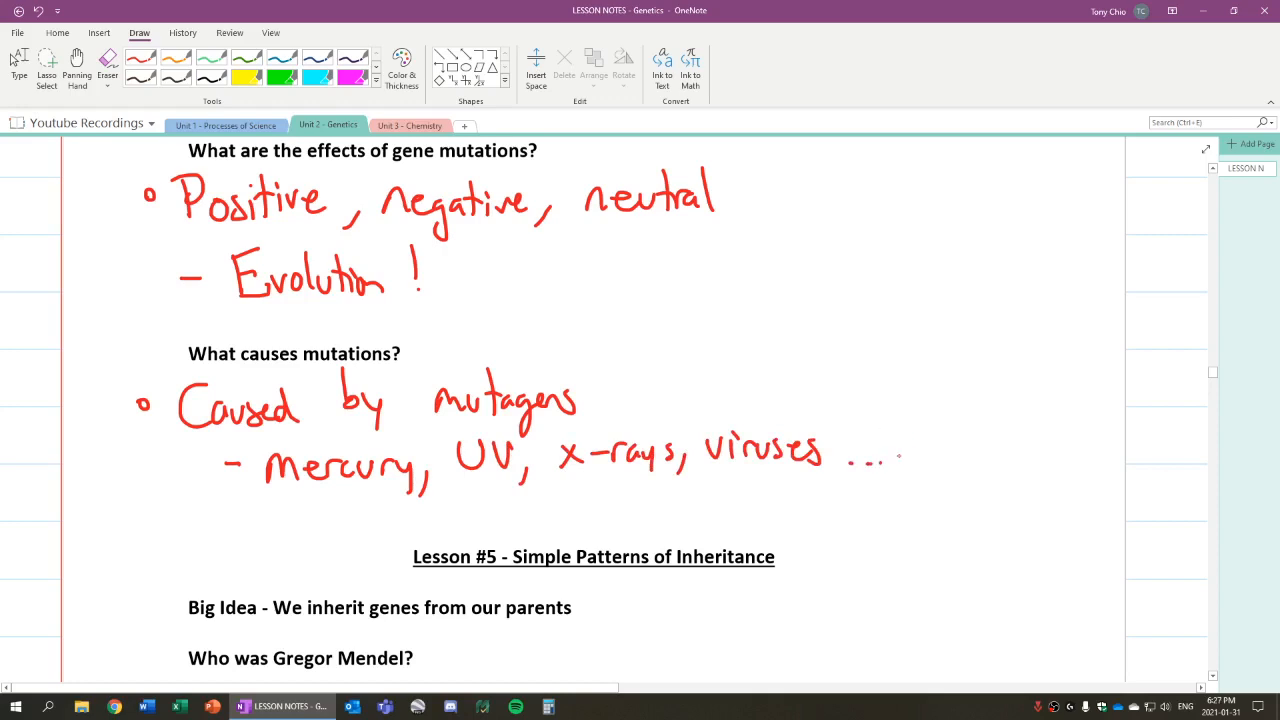
click(18, 65)
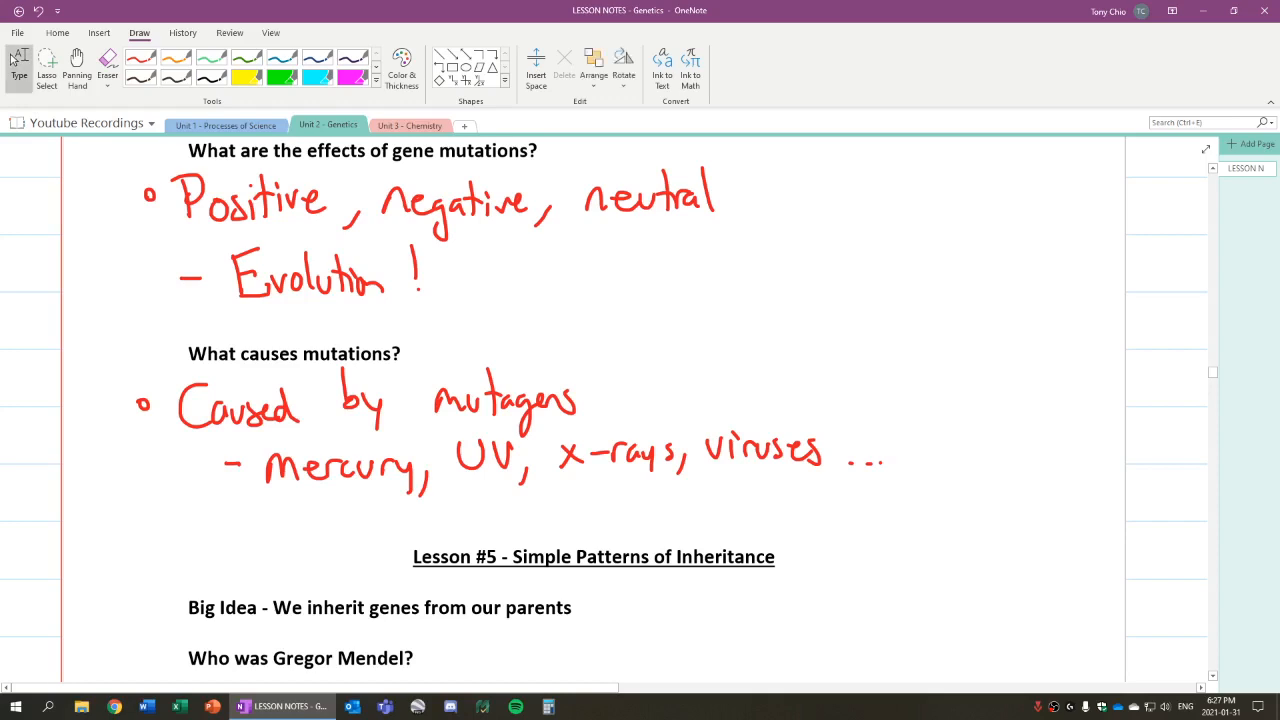